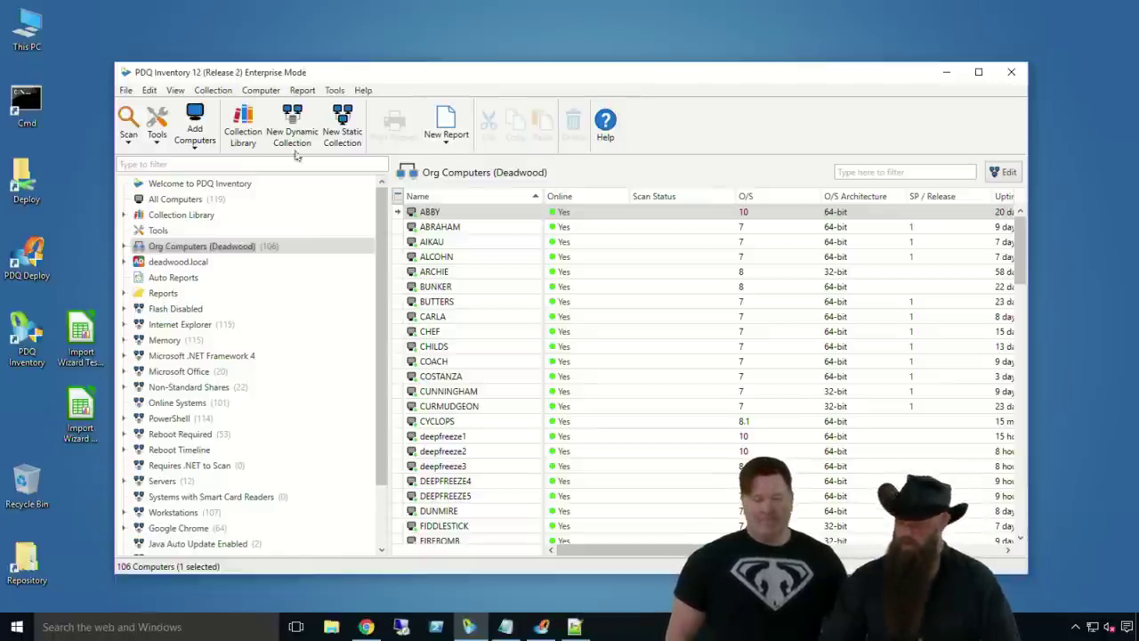
Open the What's new notes from the welcome page, review the Version 12, Release 1 additions and fixes, and close them
left_click(225, 185)
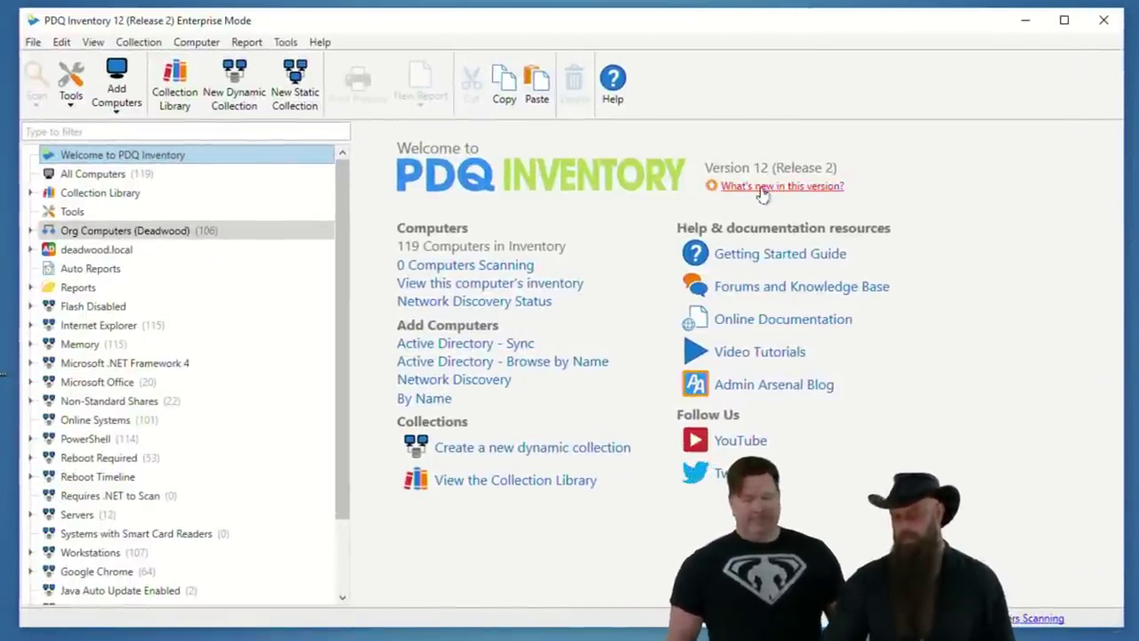
left_click(761, 188)
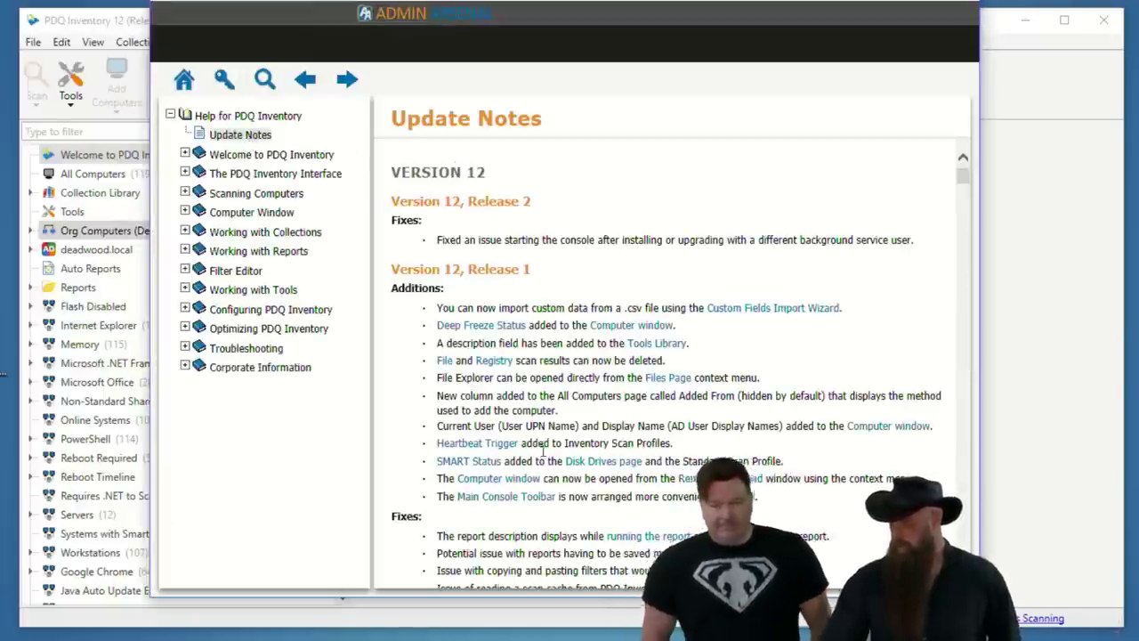
scroll(543, 294, "down", 3)
scroll(509, 268, "up", 3)
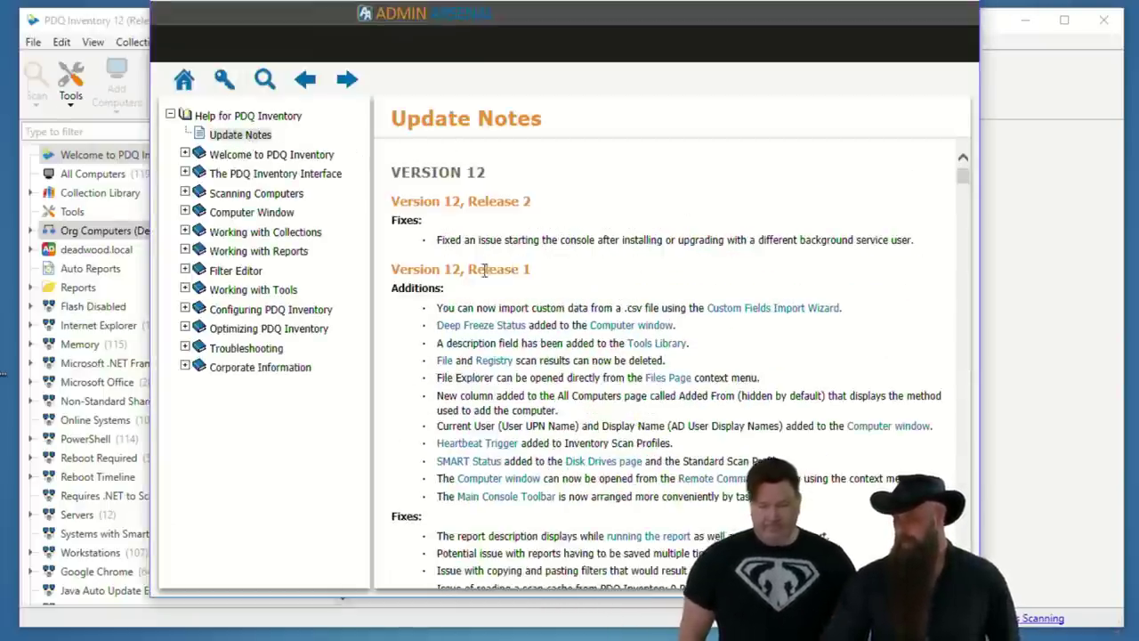
scroll(586, 276, "down", 3)
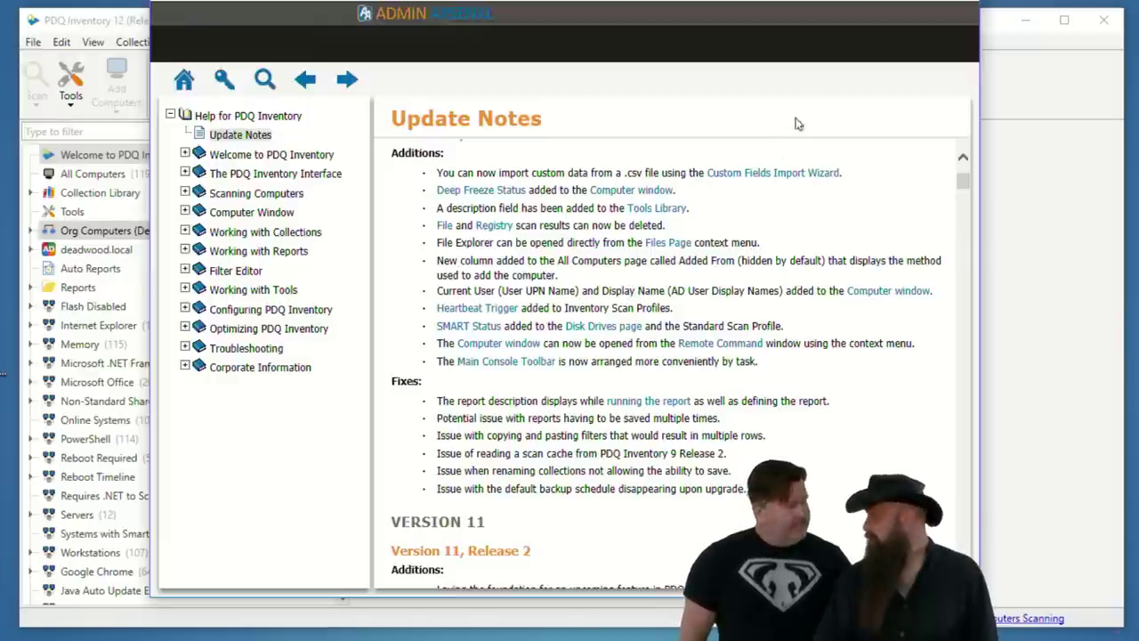
left_click(959, 12)
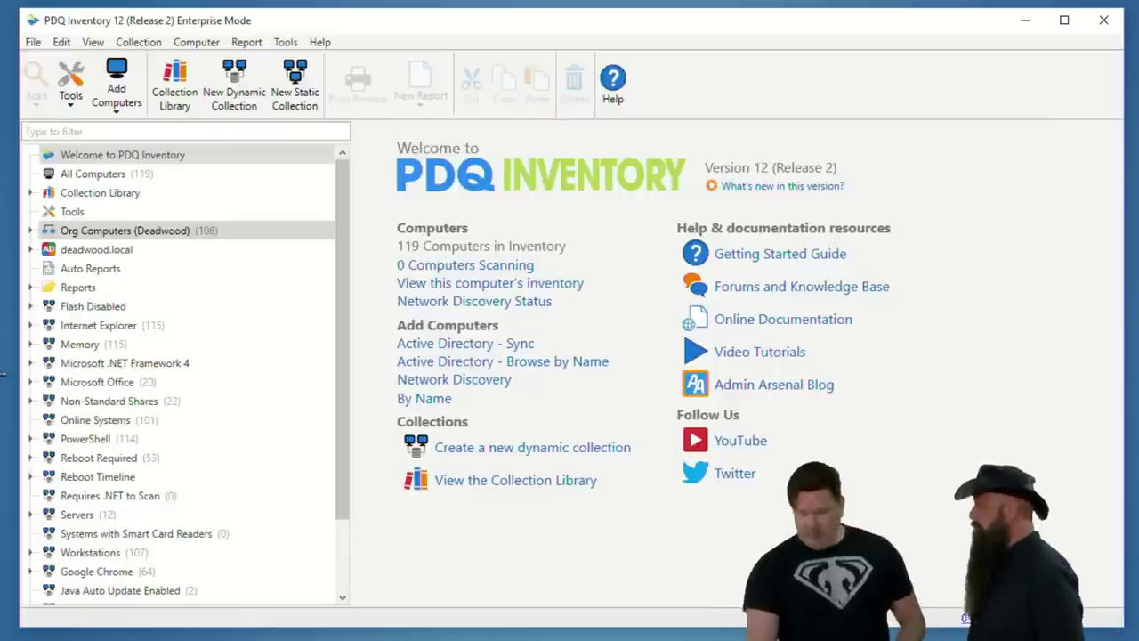
Switch to Notepad++ to review the contents of "Import Wizard Testing - Possible bad (with fancy chars).csv", and close it
key("alt+Tab")
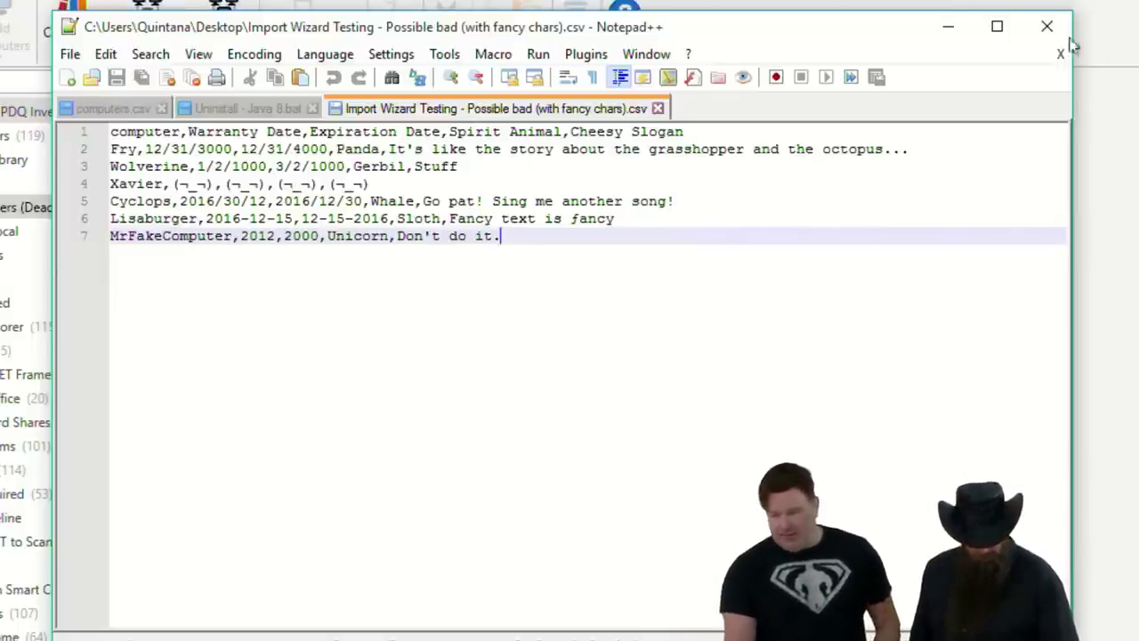
left_click(1047, 27)
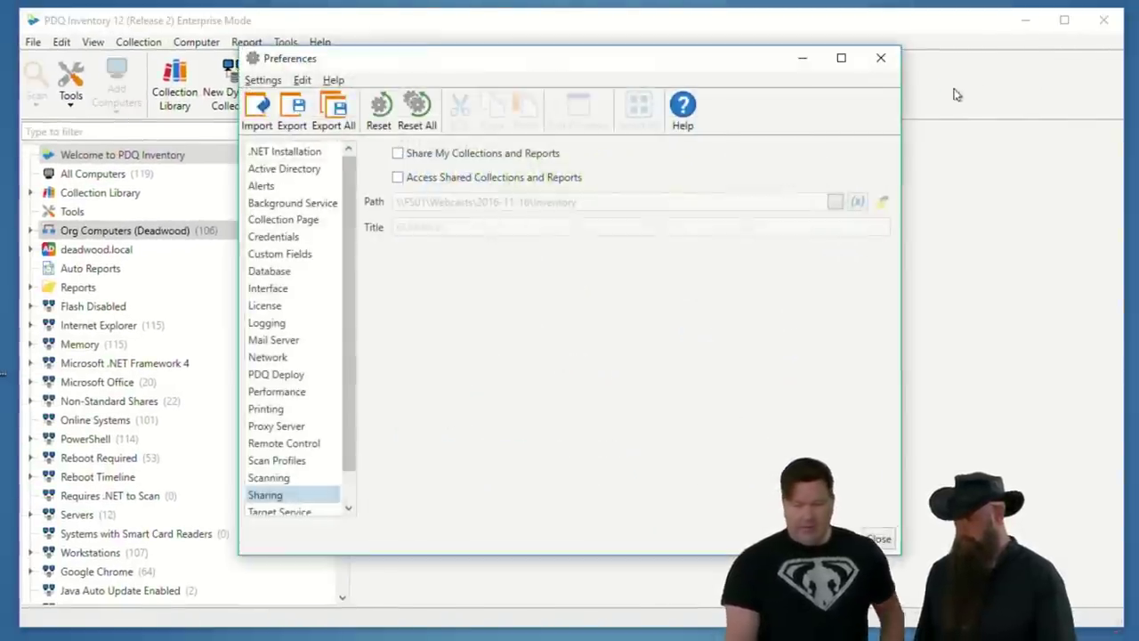
Open the Custom Fields Import Wizard from Preferences and load the desktop file "Import Wizard Testing - Possible bad (with fancy chars).csv"
left_click(293, 256)
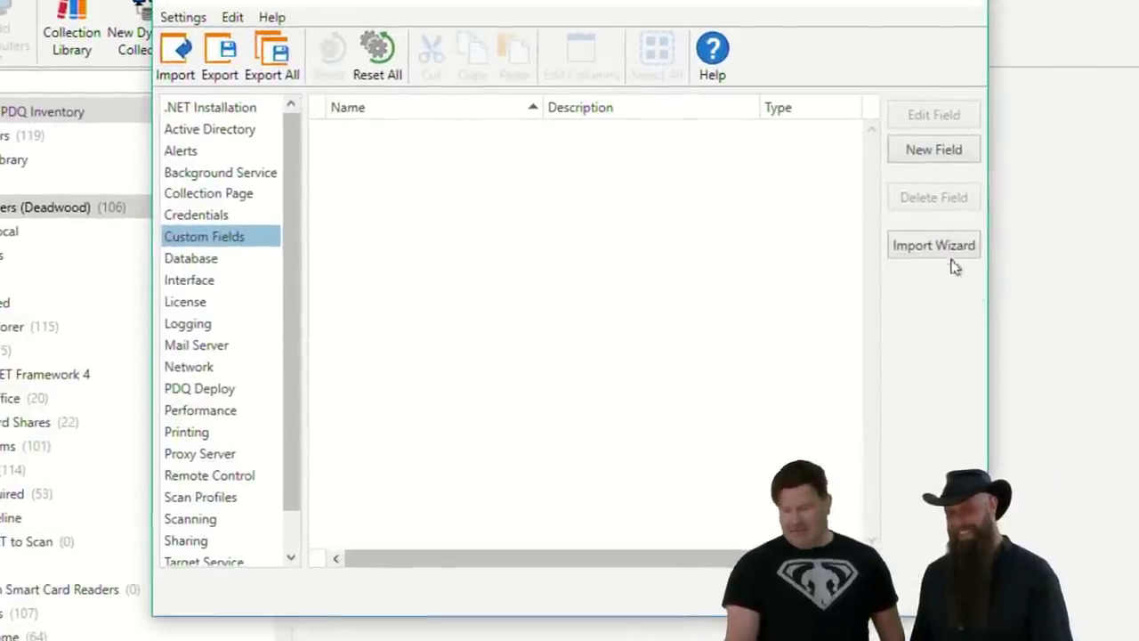
left_click(934, 245)
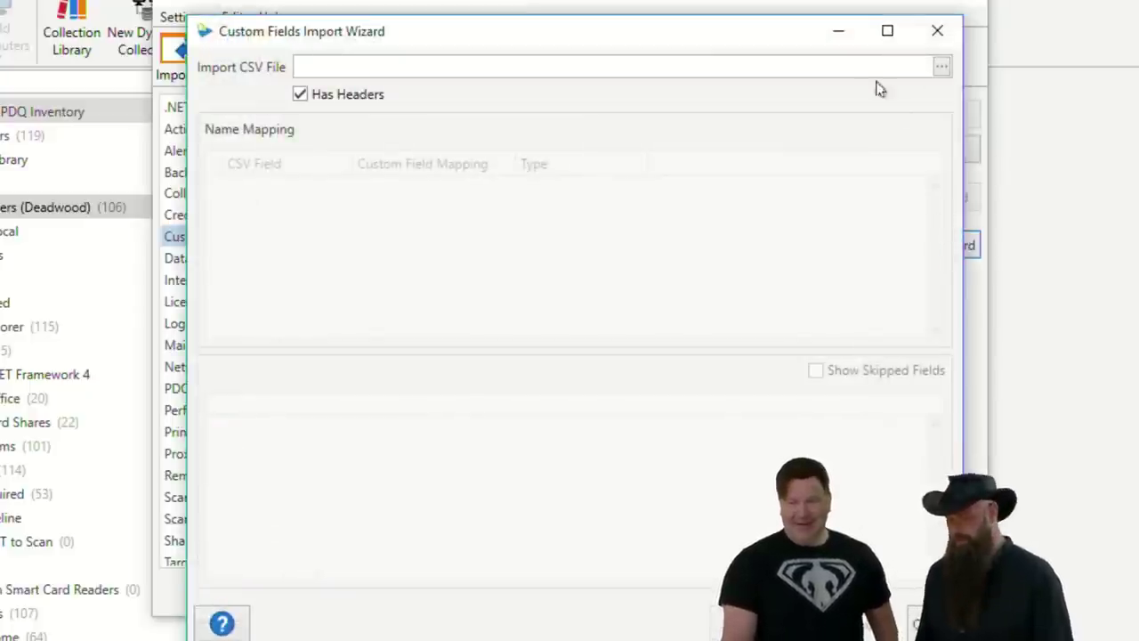
left_click(938, 30)
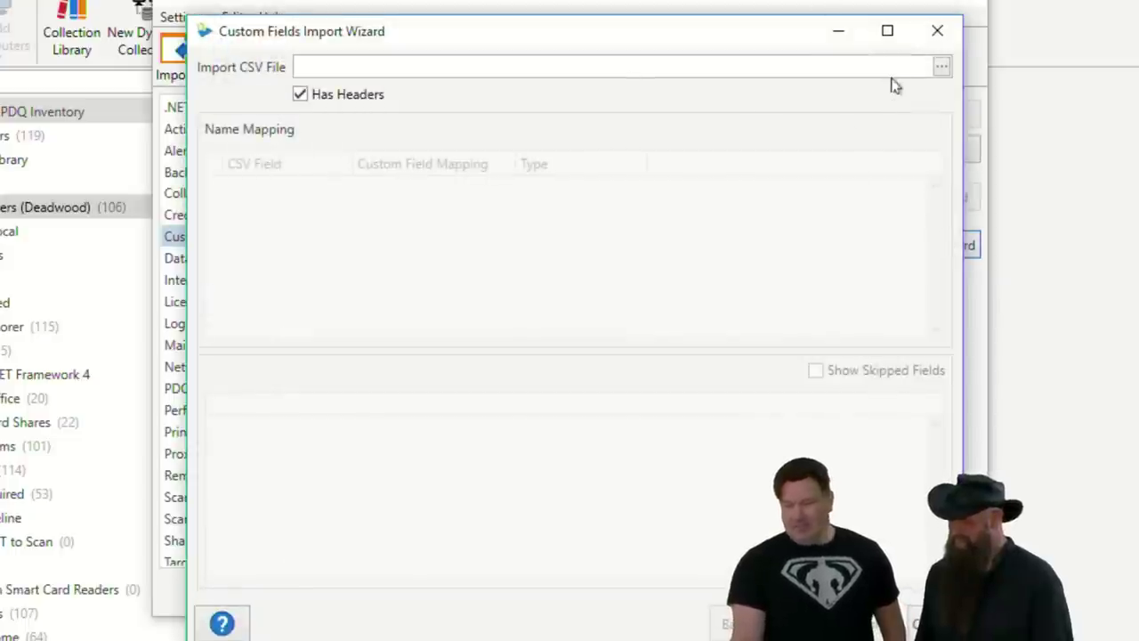
left_click(939, 69)
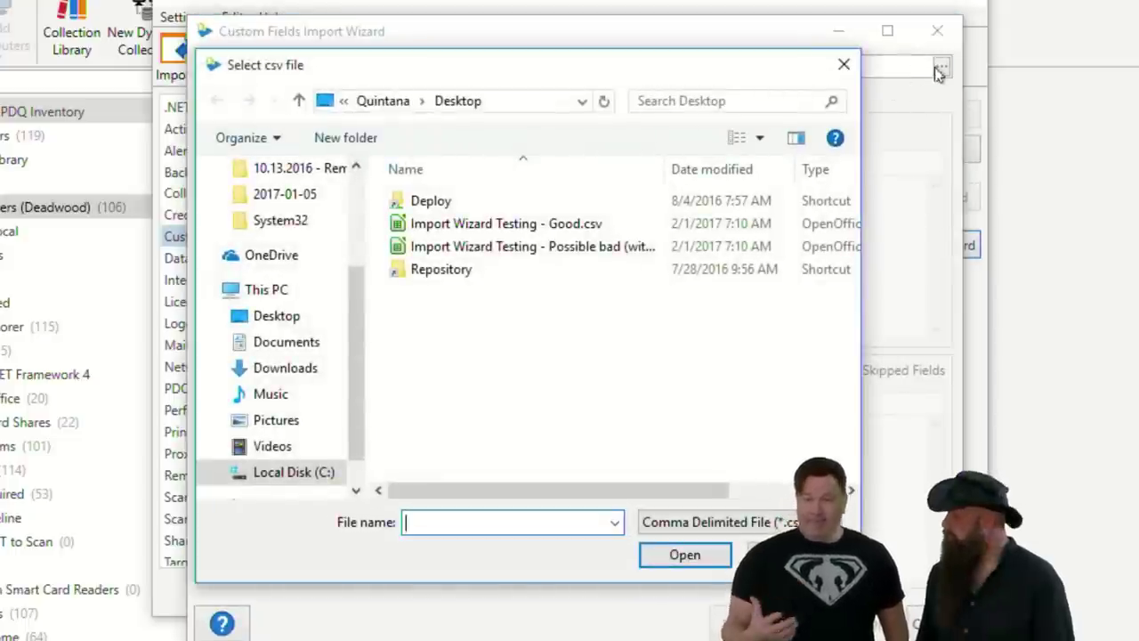
left_click(559, 254)
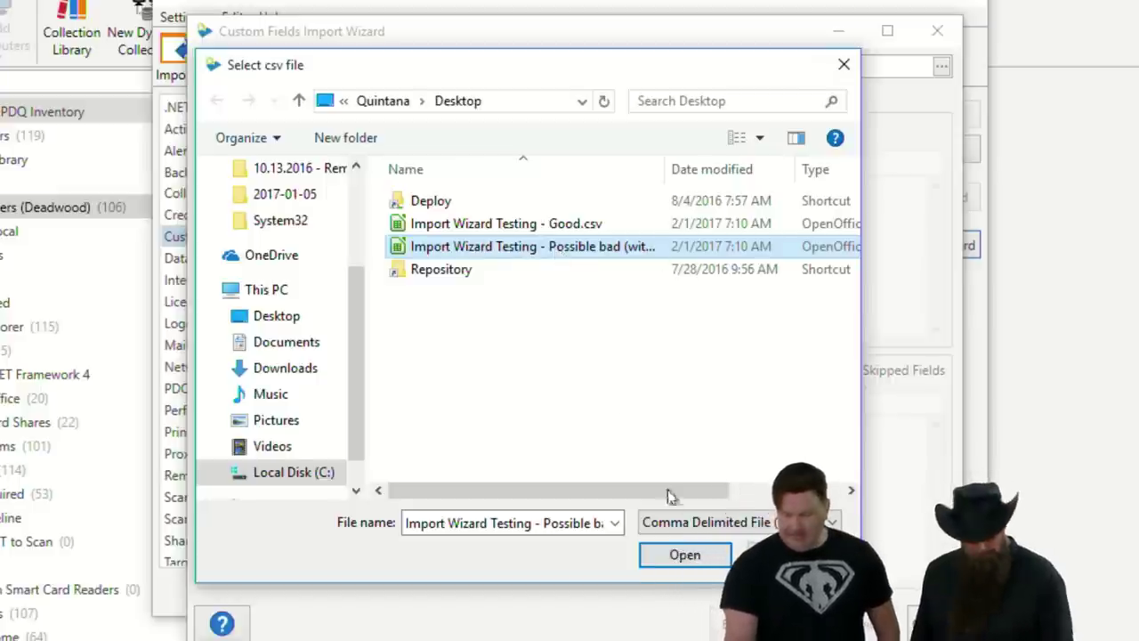
left_click(683, 553)
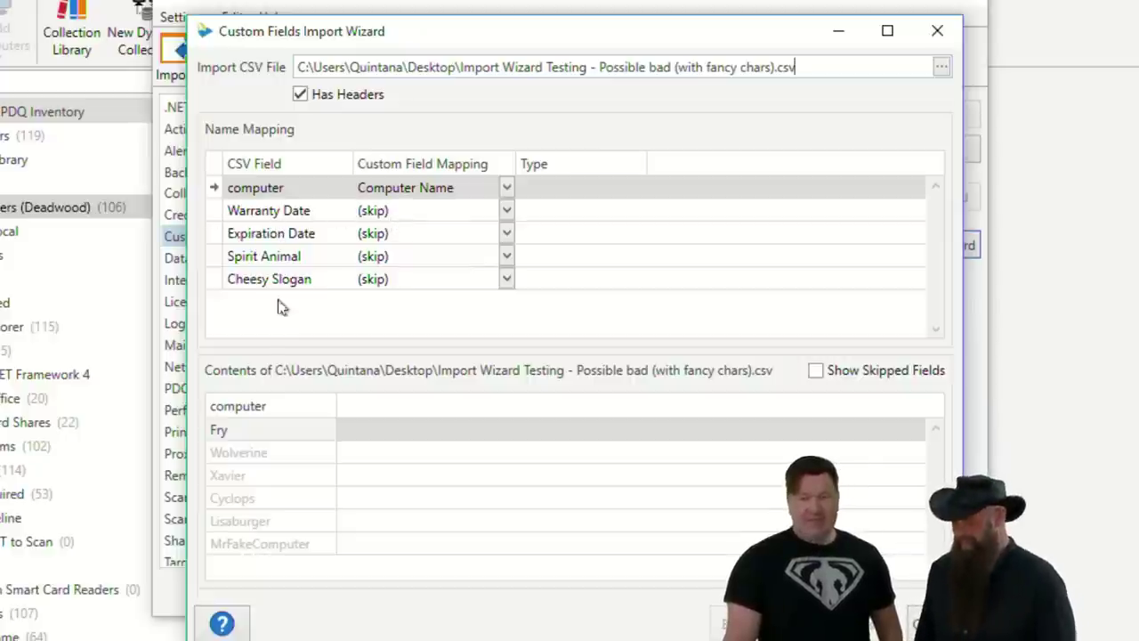
Map the Warranty Date CSV field to a new custom field
left_click(415, 214)
left_click(415, 266)
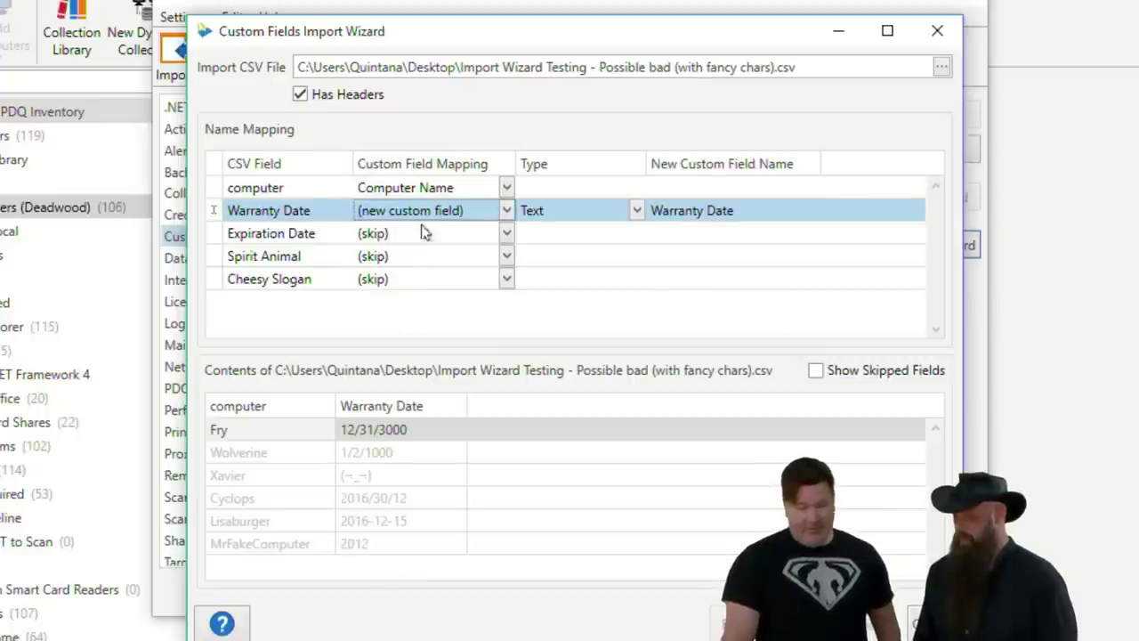
left_click(422, 232)
left_click(418, 265)
left_click(426, 234)
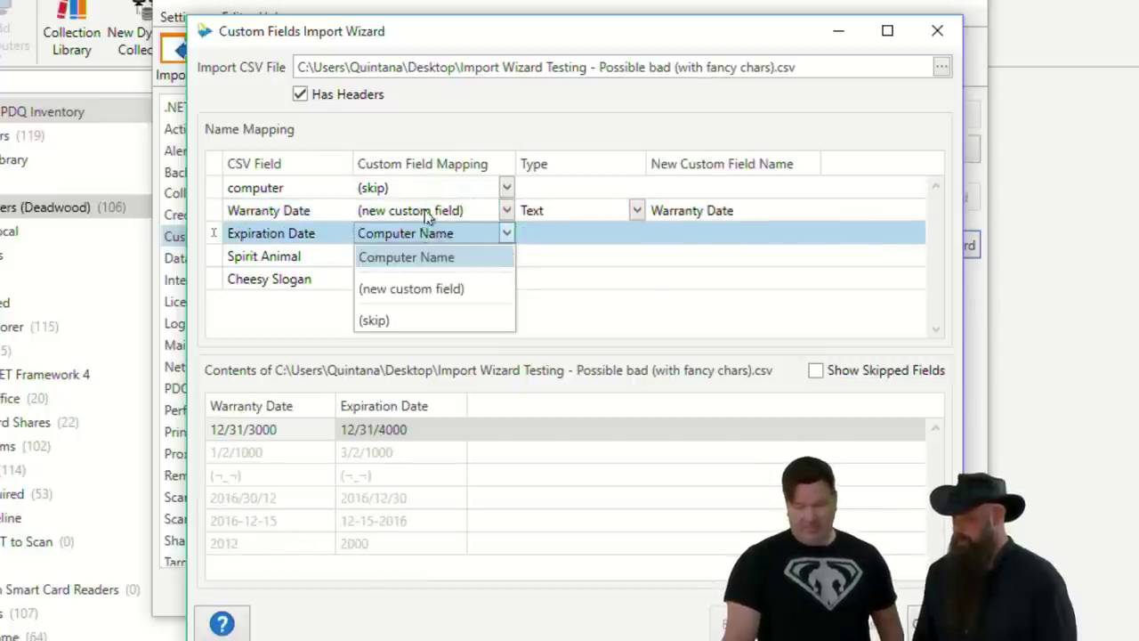
left_click(424, 290)
left_click(429, 188)
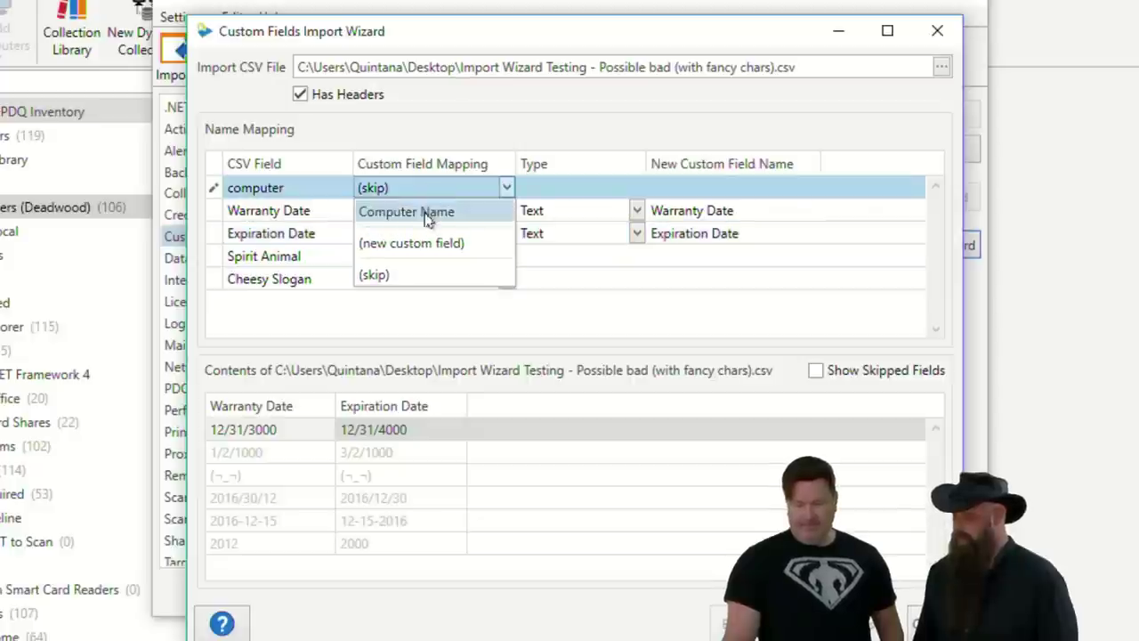
left_click(407, 211)
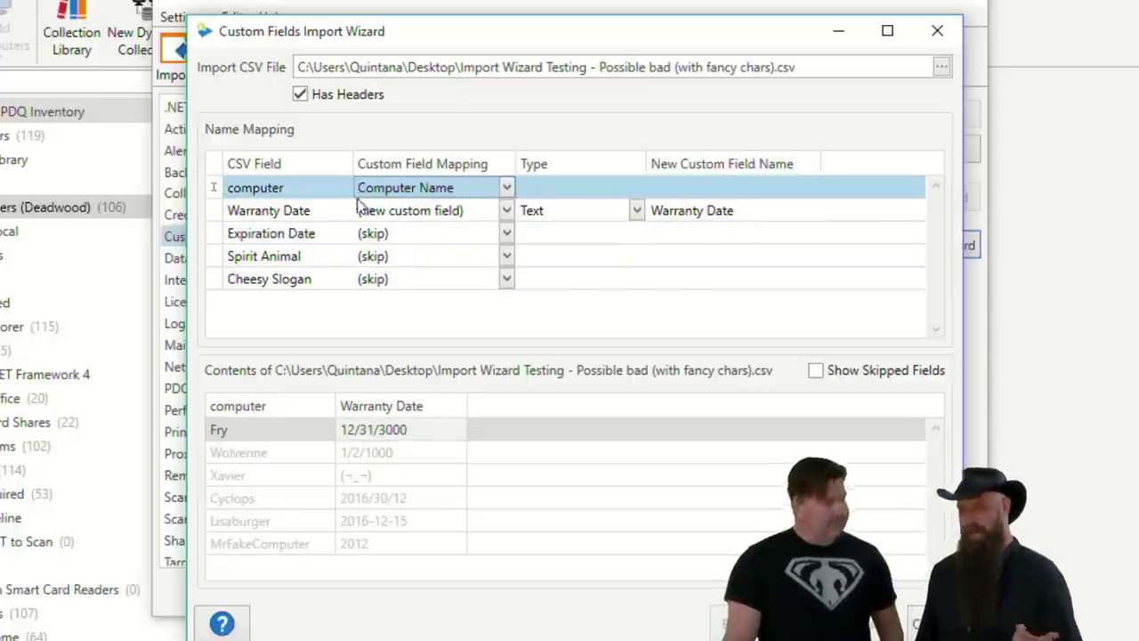
Map the Expiration Date, Spirit Animal and Cheesy Slogan CSV fields to new custom fields
left_click(397, 235)
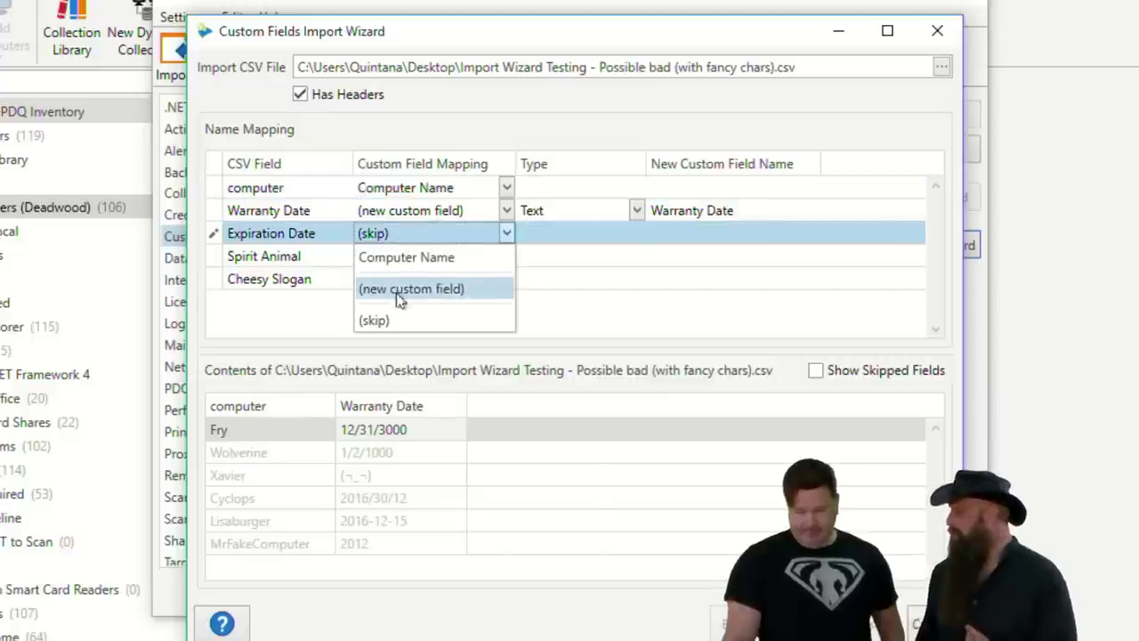
left_click(401, 293)
left_click(399, 258)
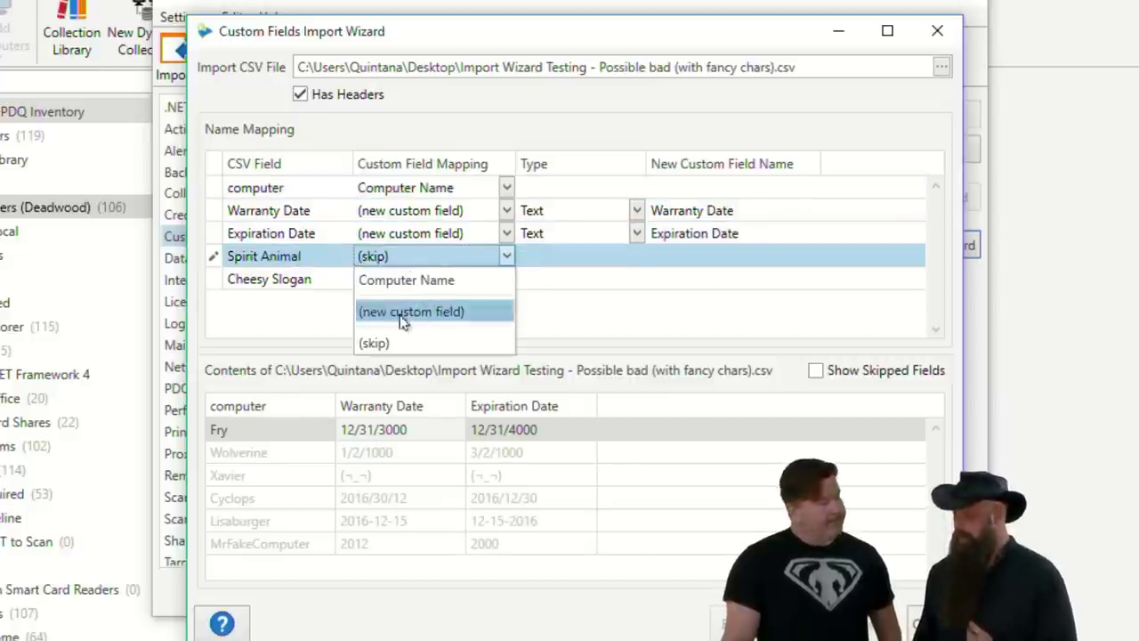
left_click(402, 321)
left_click(413, 283)
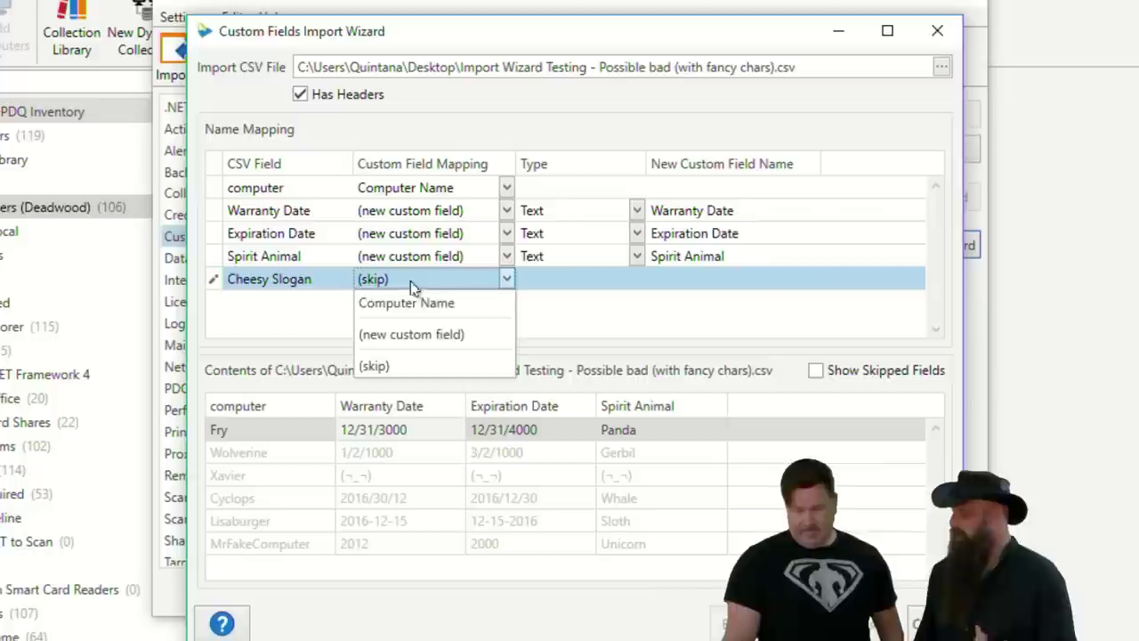
left_click(418, 334)
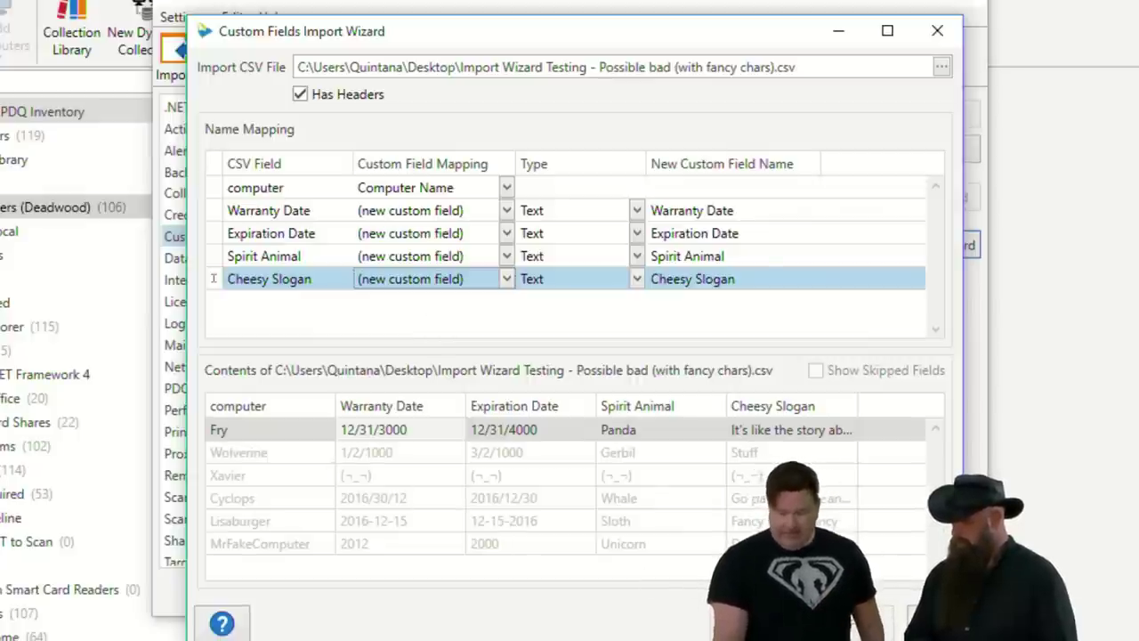
Advance to the import preview, widen the Conflicts column to read the error in full, and inspect the XAVIER row
key("Return")
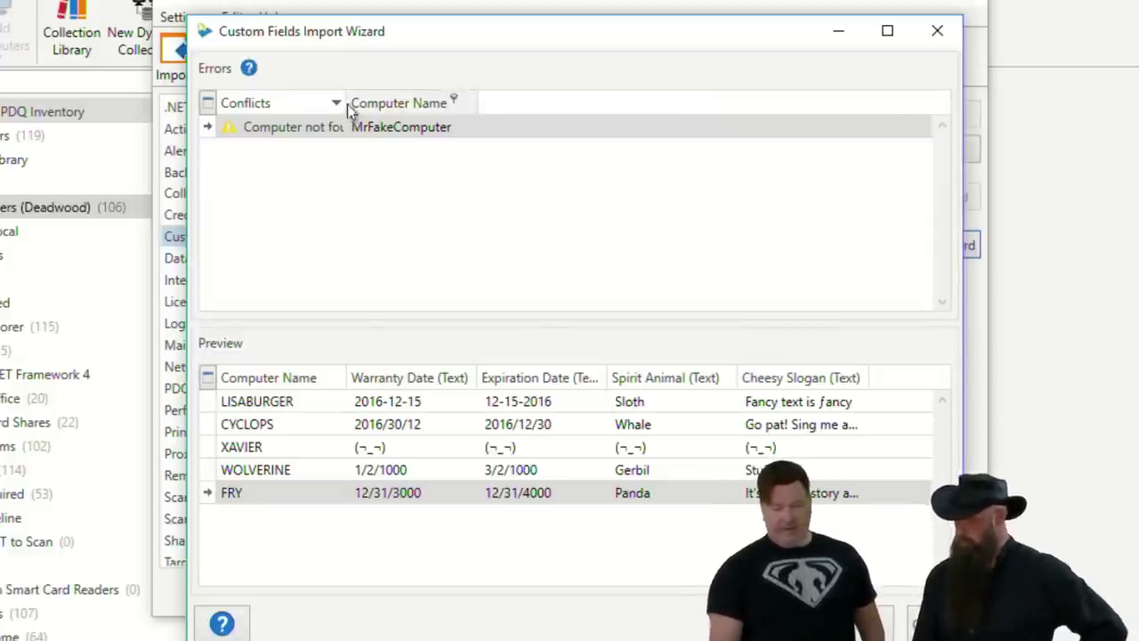
left_click_drag(347, 105, 594, 103)
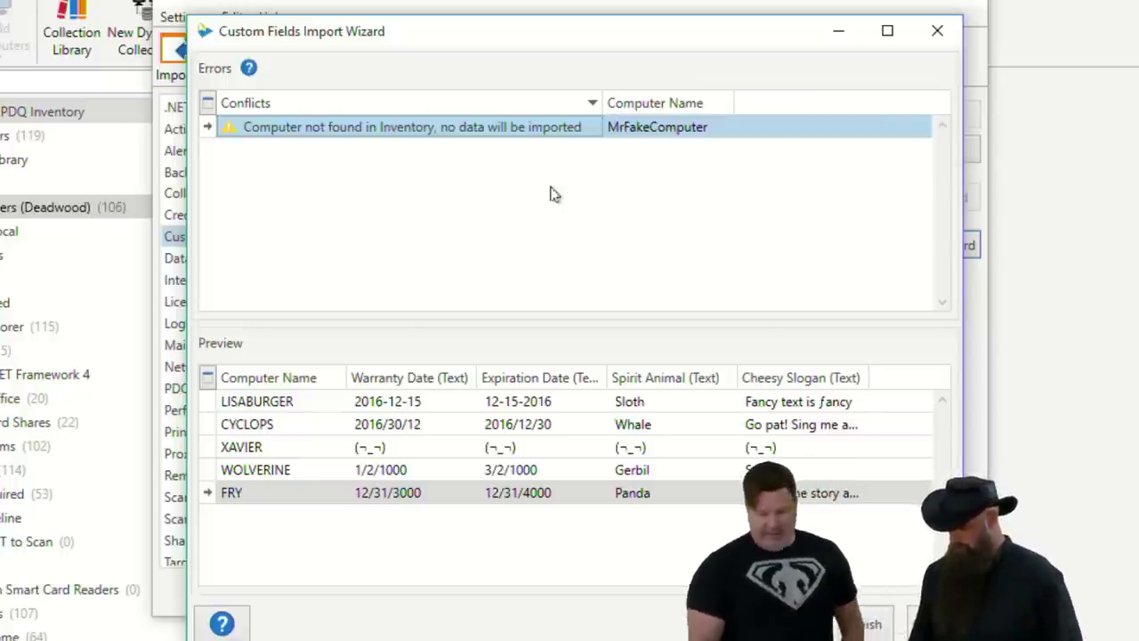
left_click(321, 451)
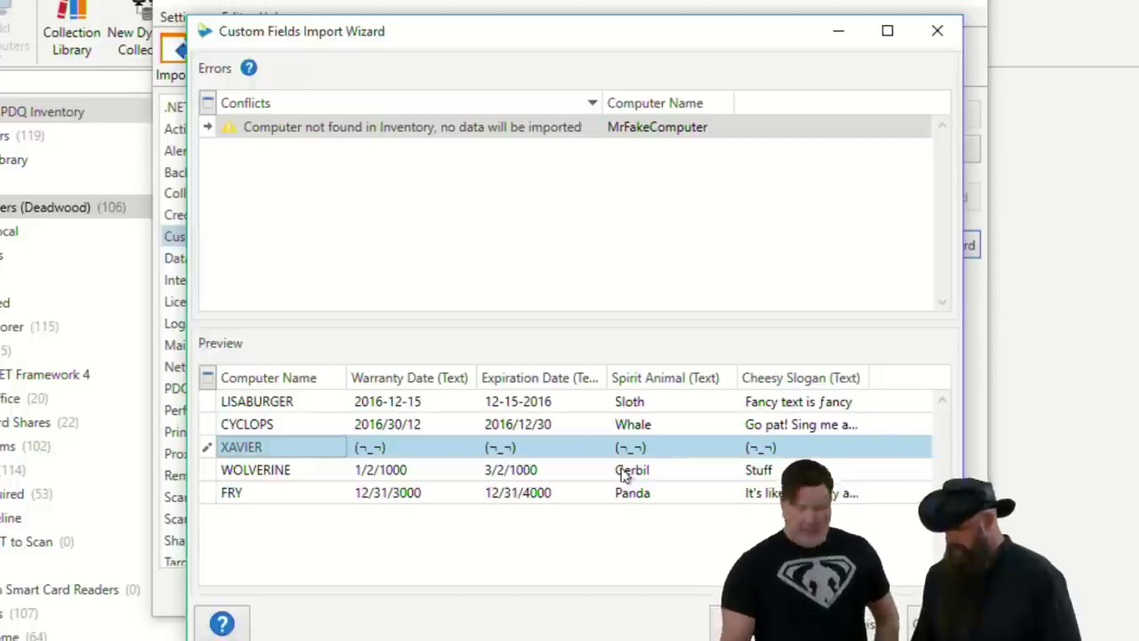
Return to the name mapping and set the type of both Warranty Date and Expiration Date to Date & Time
key("alt+b")
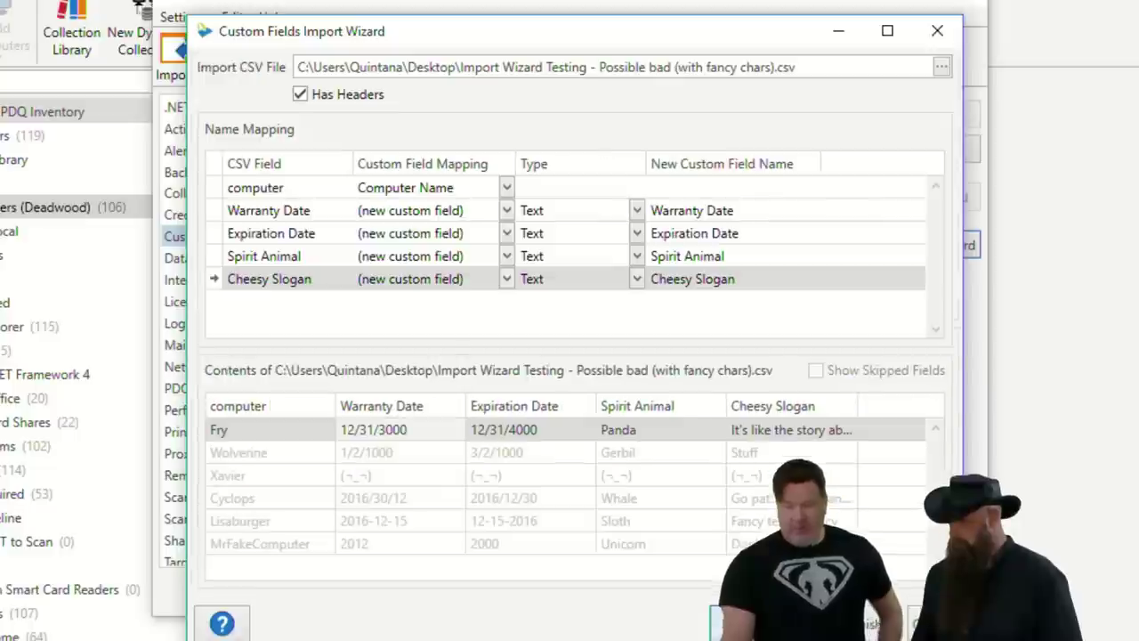
left_click(583, 213)
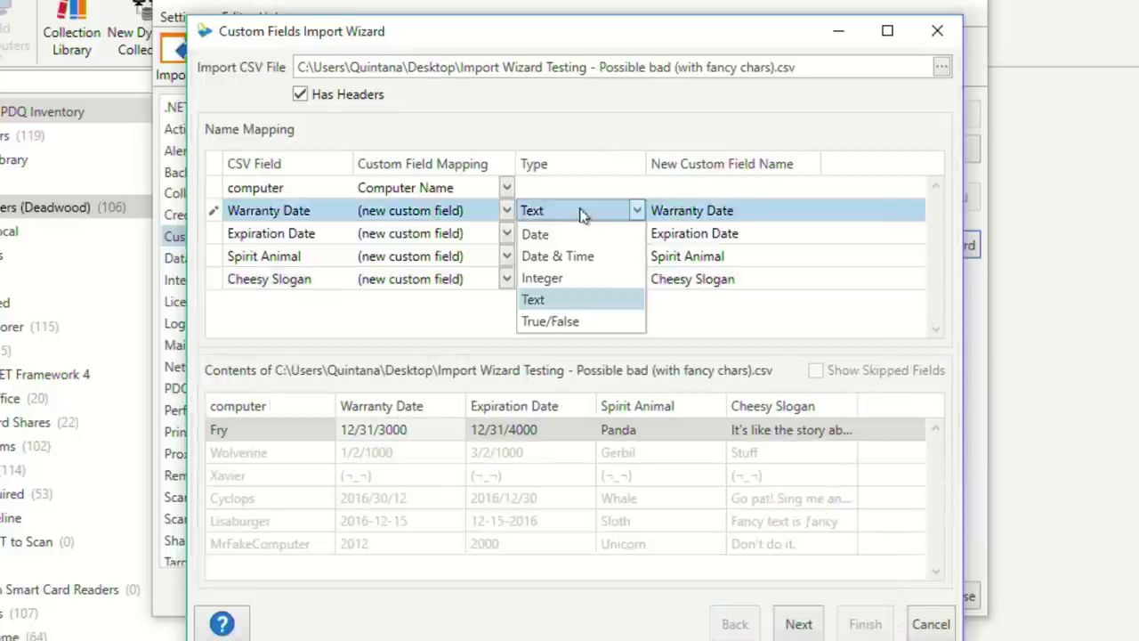
left_click(579, 256)
left_click(580, 234)
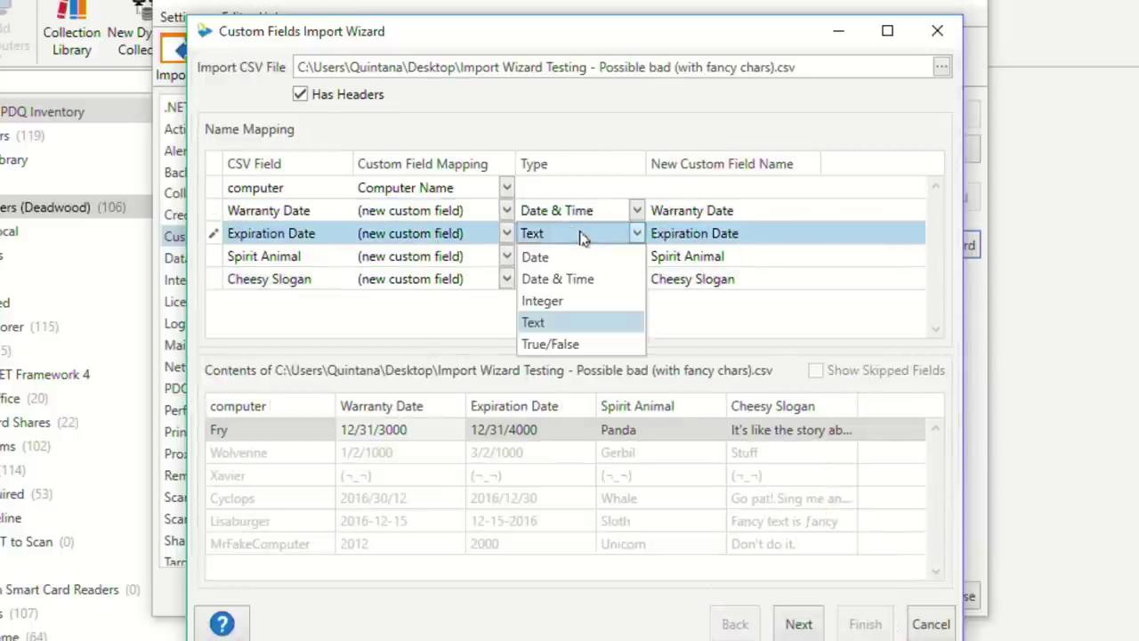
left_click(576, 281)
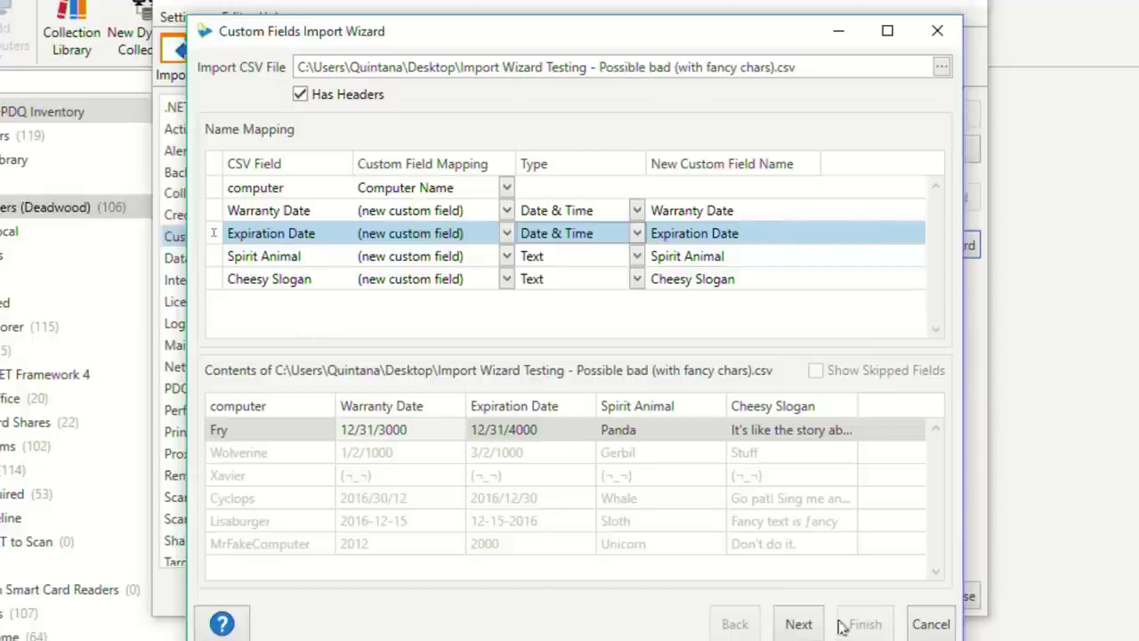
Advance to the import preview again and examine the conflicts listed for the date fields
left_click(797, 623)
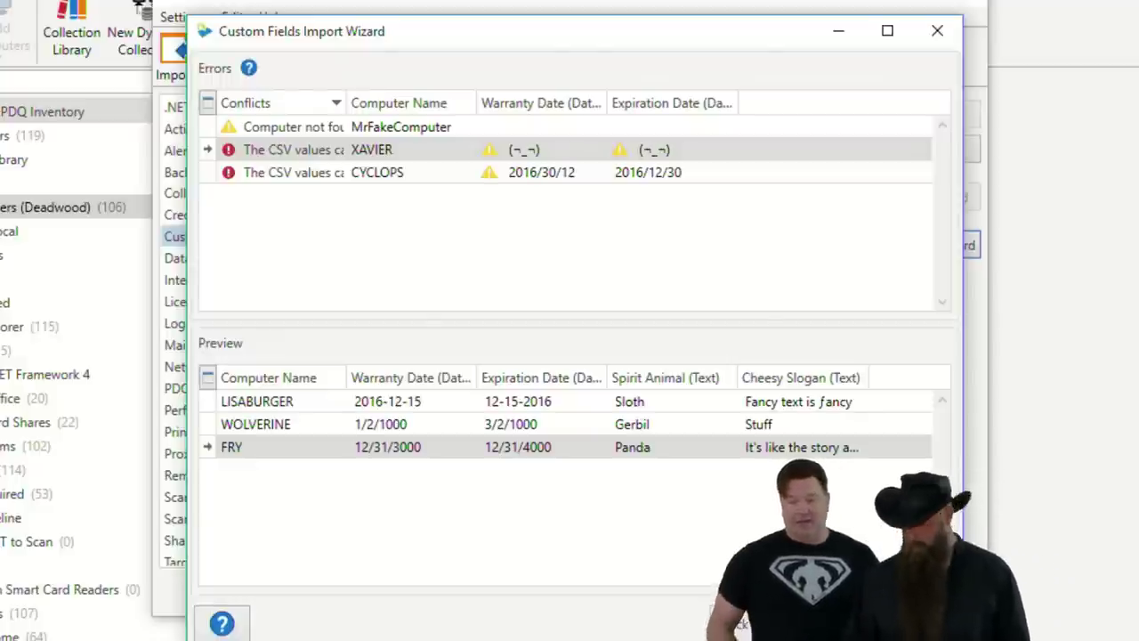
mouse_move(227, 127)
left_mouse_down()
mouse_move(763, 158)
mouse_move(649, 259)
mouse_move(197, 212)
mouse_move(224, 144)
left_mouse_up()
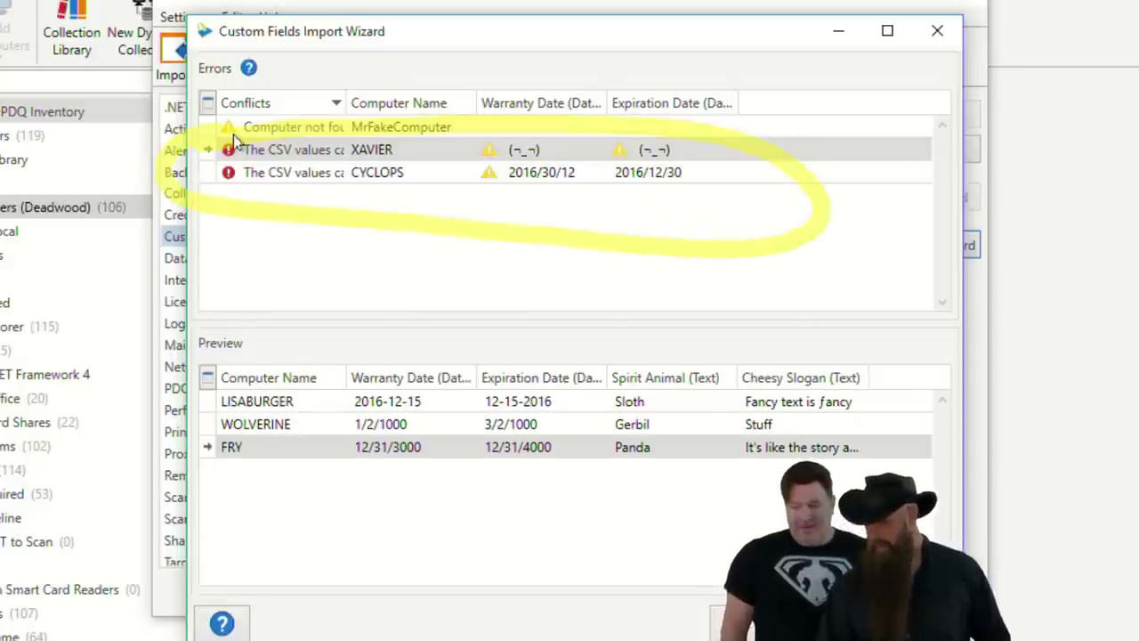
key("Escape")
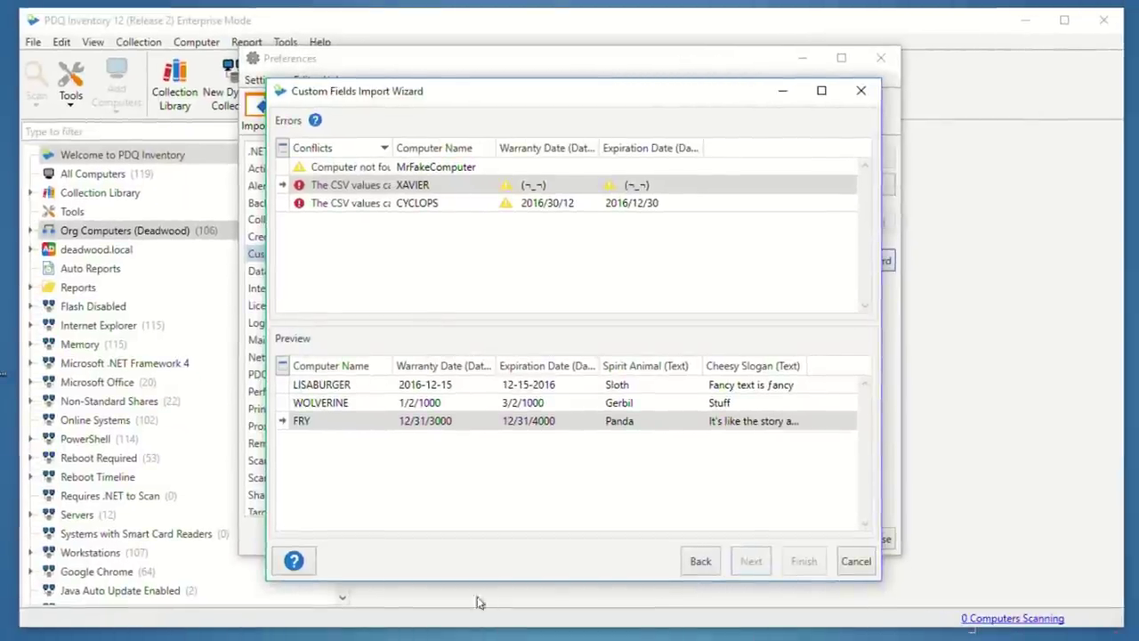
Return to the name mapping and set the Expiration Date CSV field to (skip)
left_click(703, 562)
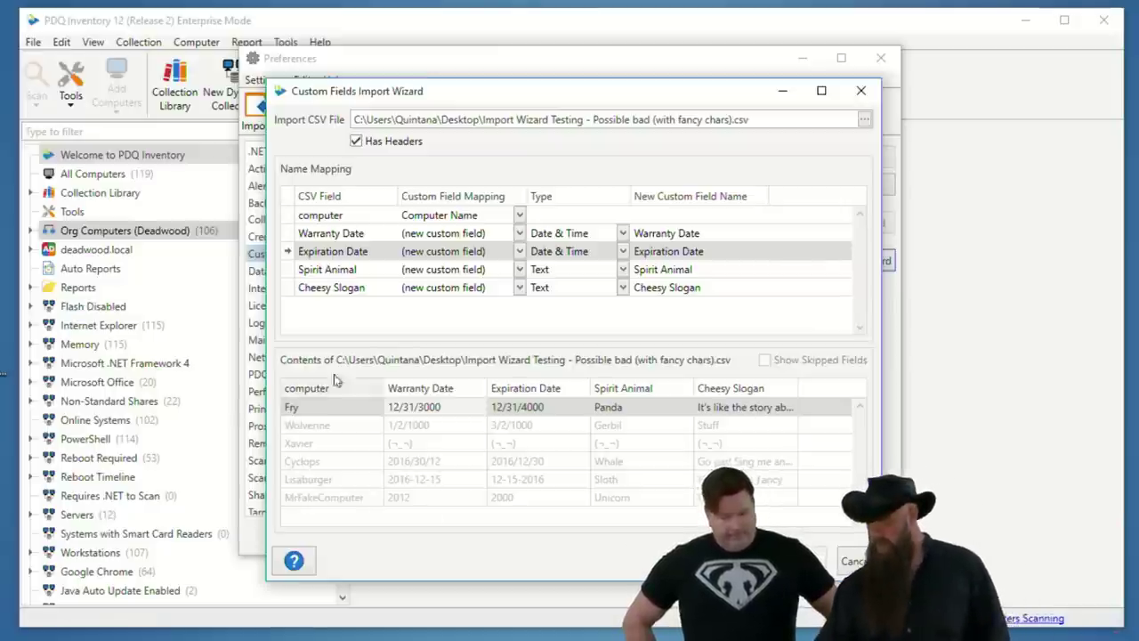
left_click(520, 251)
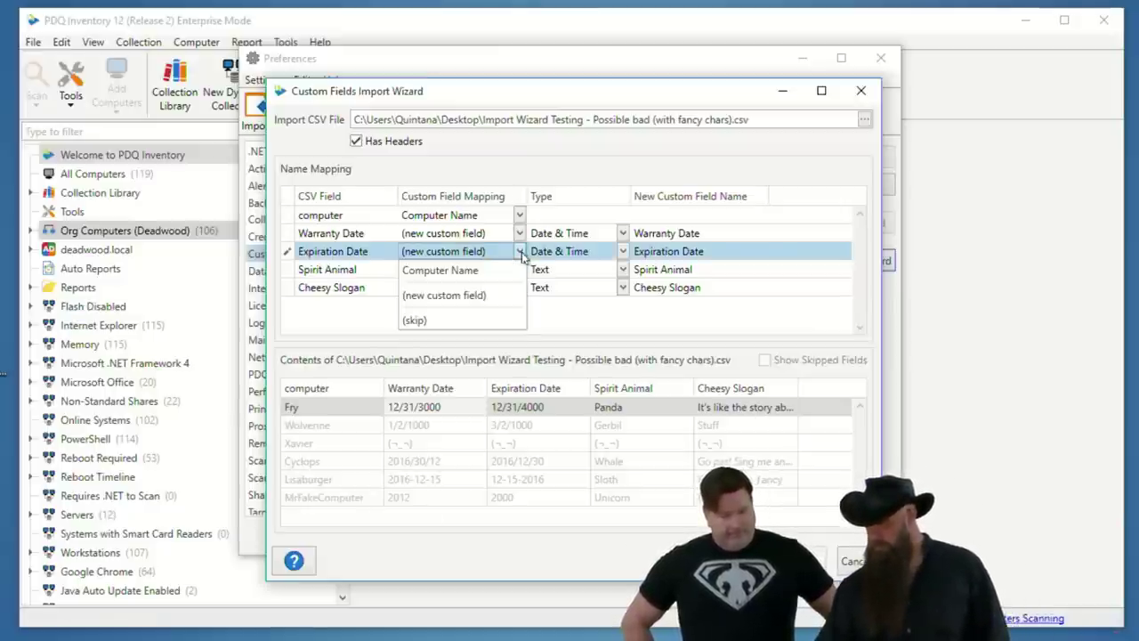
left_click(437, 323)
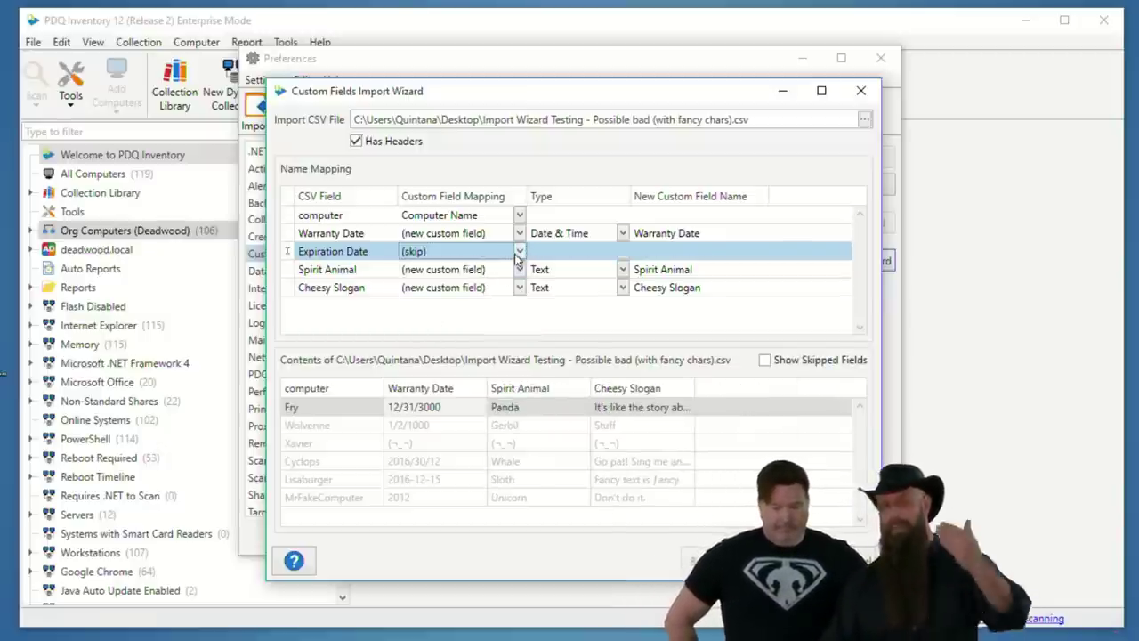
Map Expiration Date back to (new custom field), and load Import Wizard Testing - Good.csv from the Desktop as the import file
left_click(518, 255)
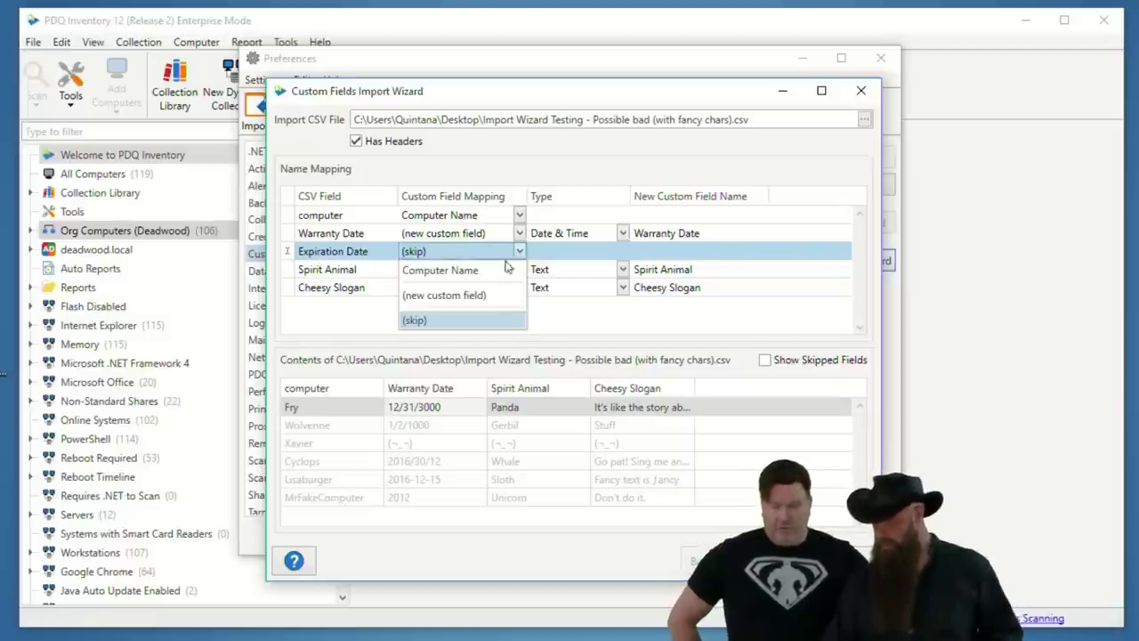
left_click(459, 302)
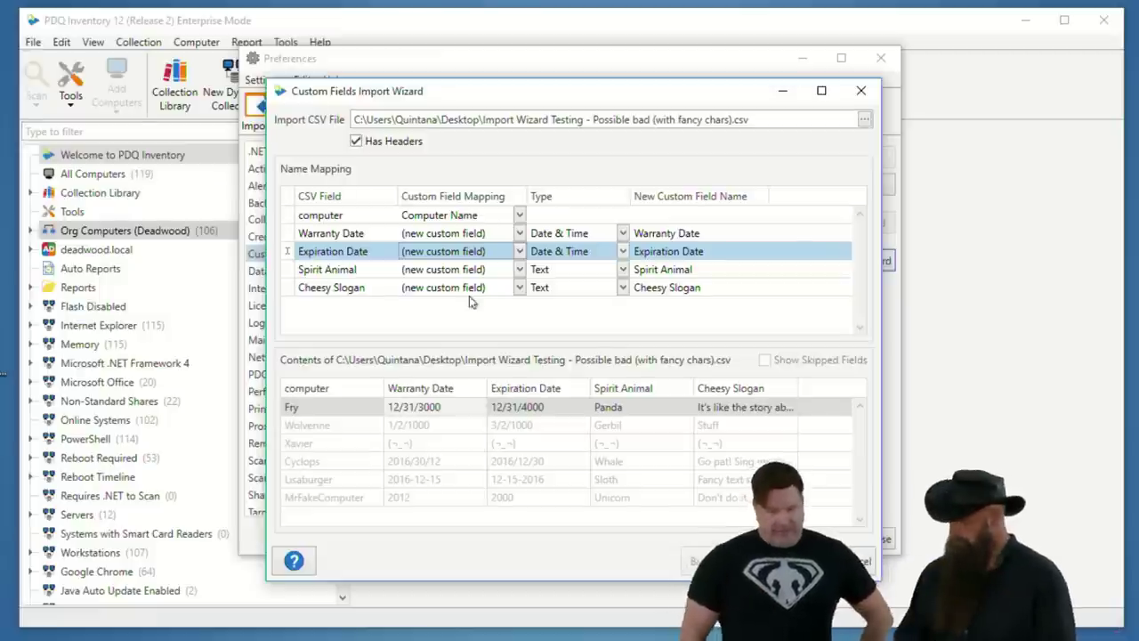
left_click(866, 120)
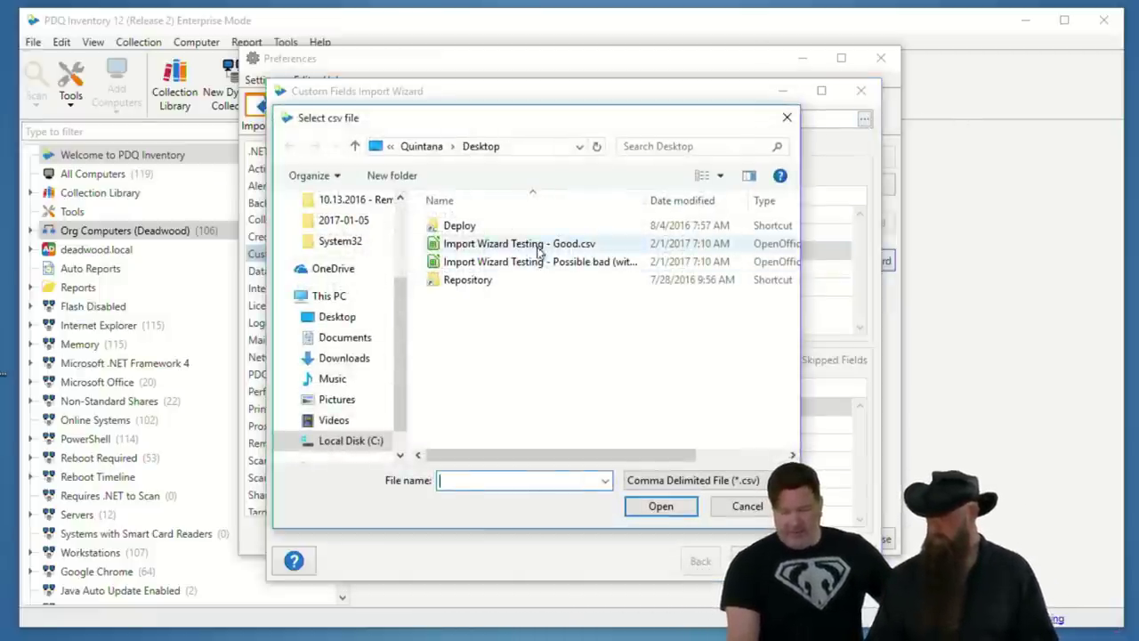
left_click(538, 245)
left_click(639, 504)
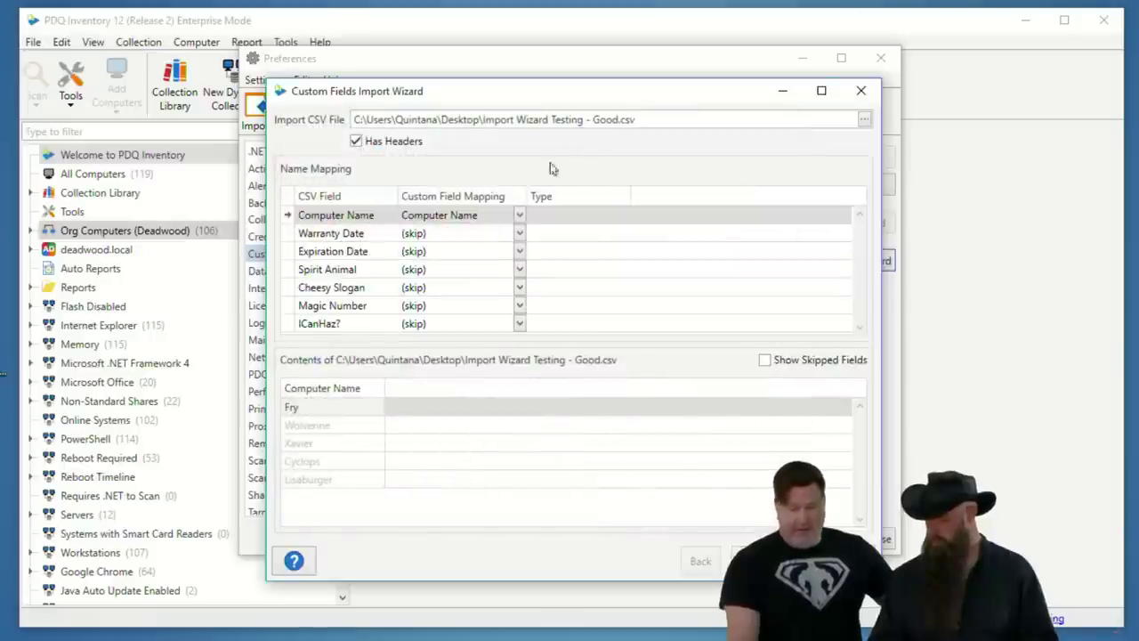
Map the Warranty Date and Expiration Date CSV fields to new custom fields, keeping Computer Name mapped to Computer Name
left_click(466, 233)
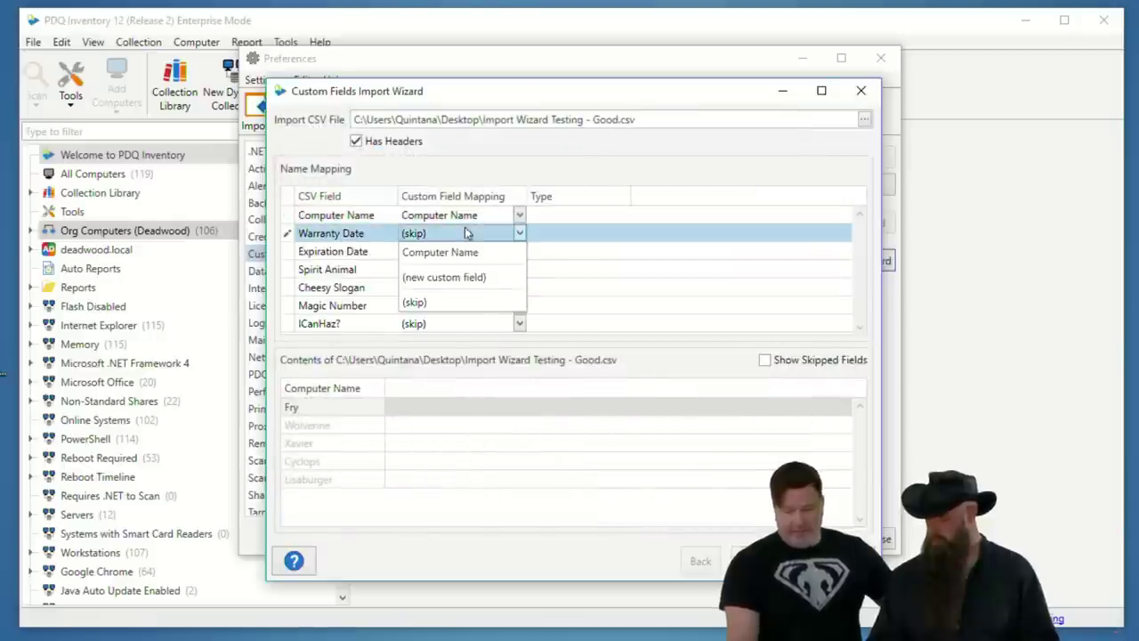
left_click(449, 278)
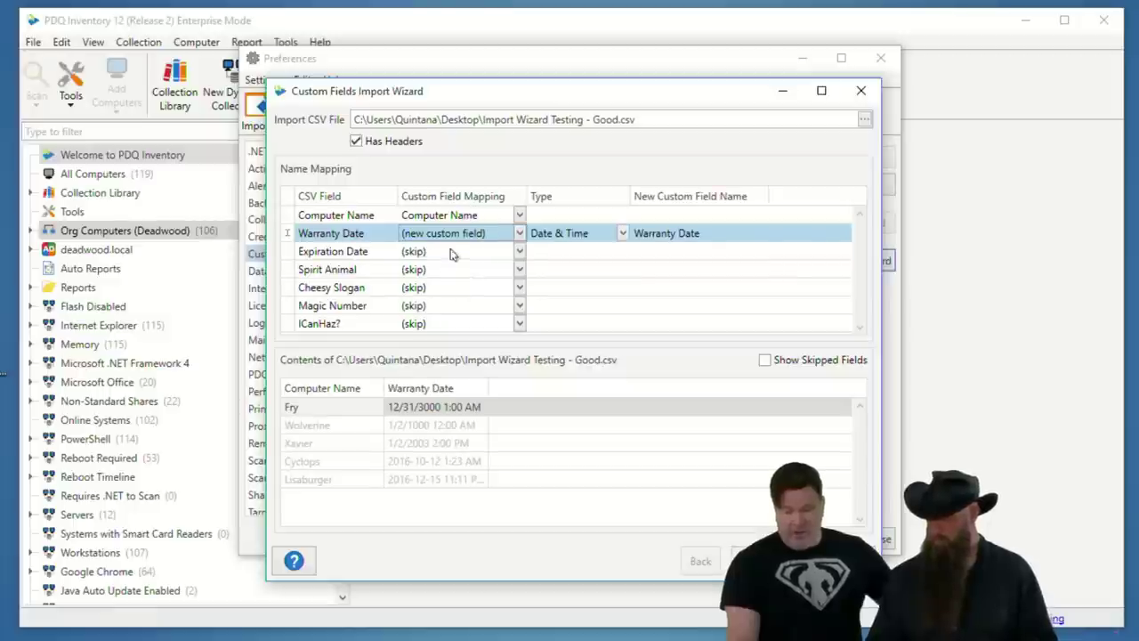
left_click(451, 251)
left_click(453, 270)
left_click(472, 219)
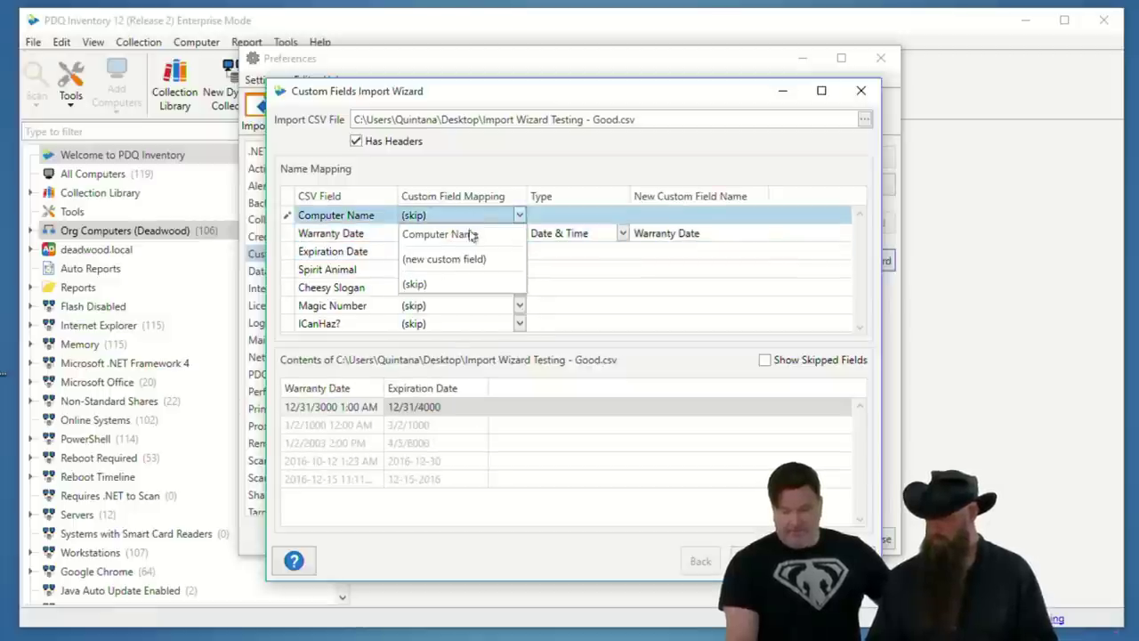
left_click(472, 233)
left_click(465, 252)
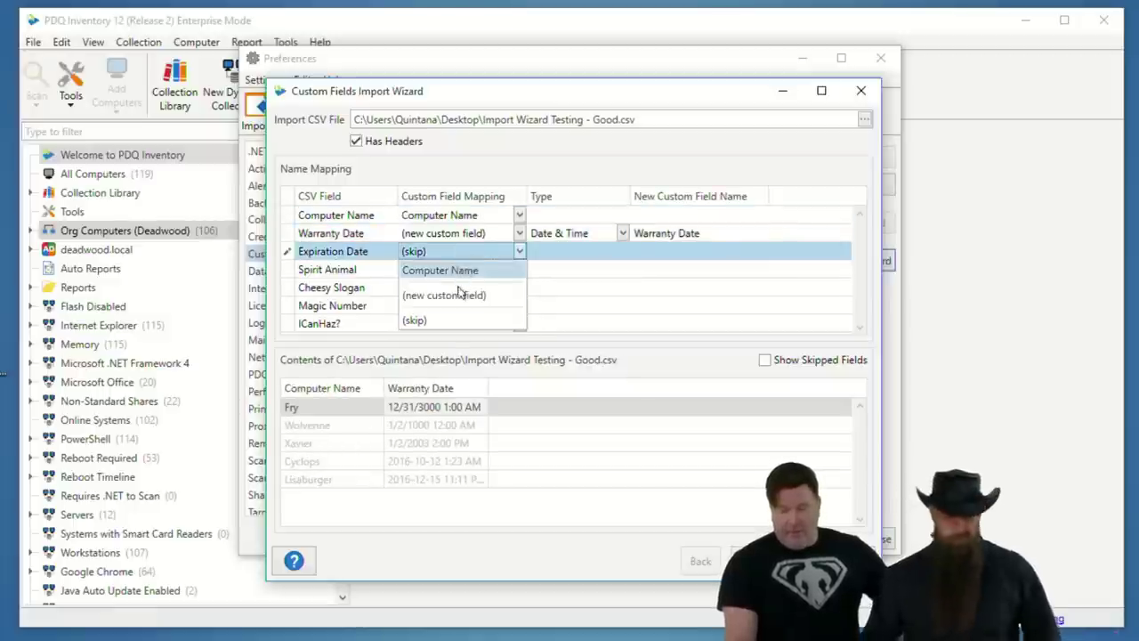
left_click(458, 295)
Map the Spirit Animal, Cheesy Slogan, Magic Number and ICanHaz? CSV fields to new custom fields
left_click(454, 270)
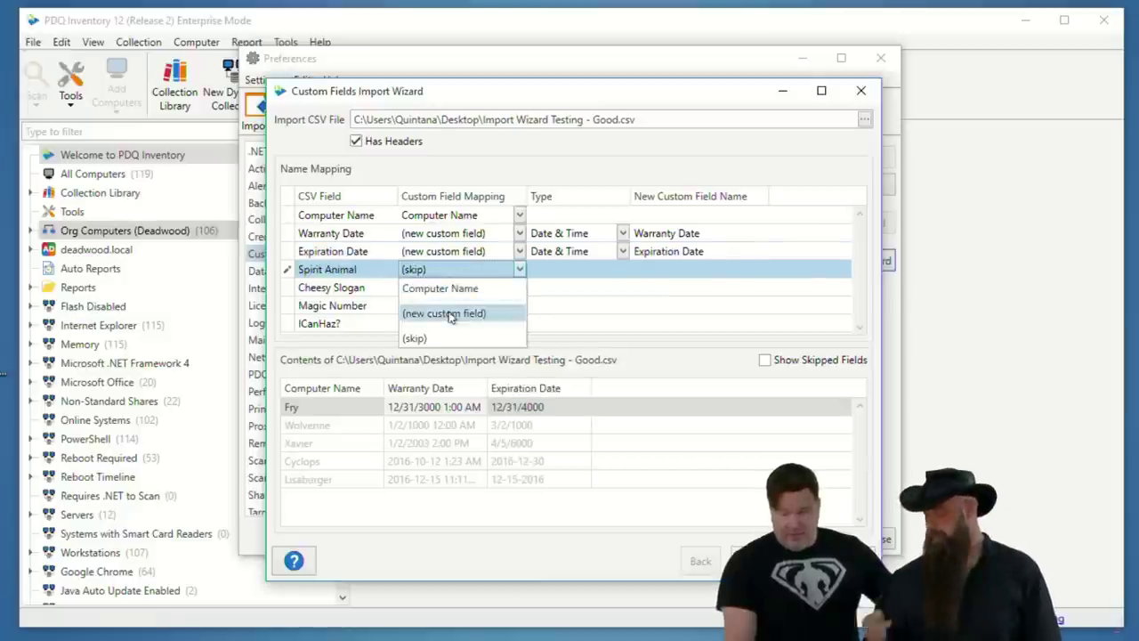
left_click(449, 312)
left_click(450, 287)
left_click(450, 331)
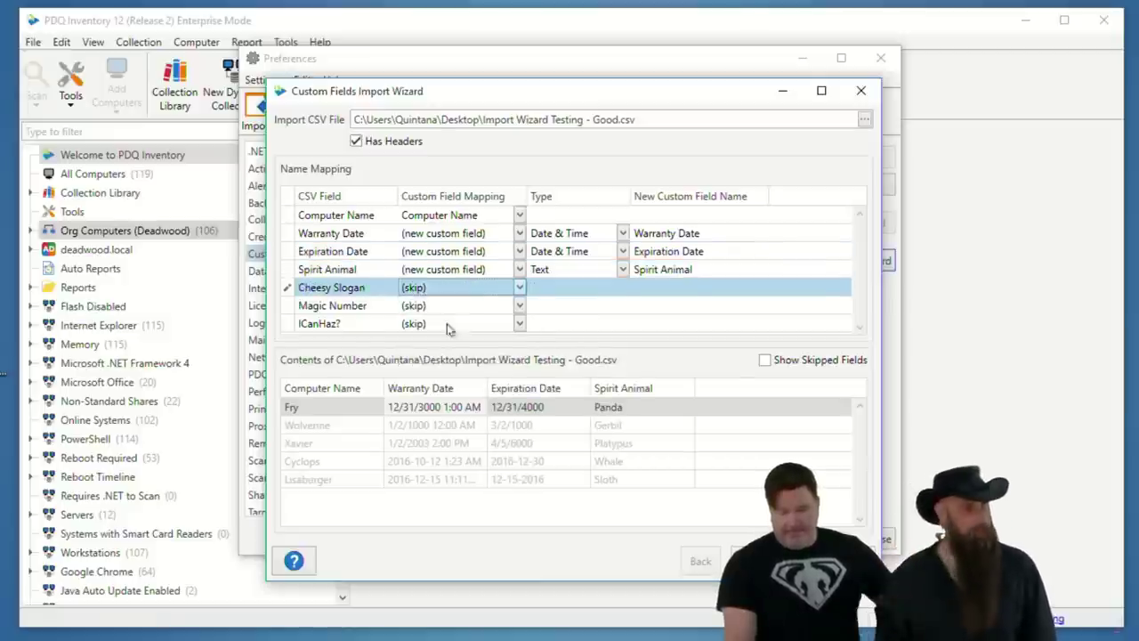
left_click(448, 306)
left_click(445, 350)
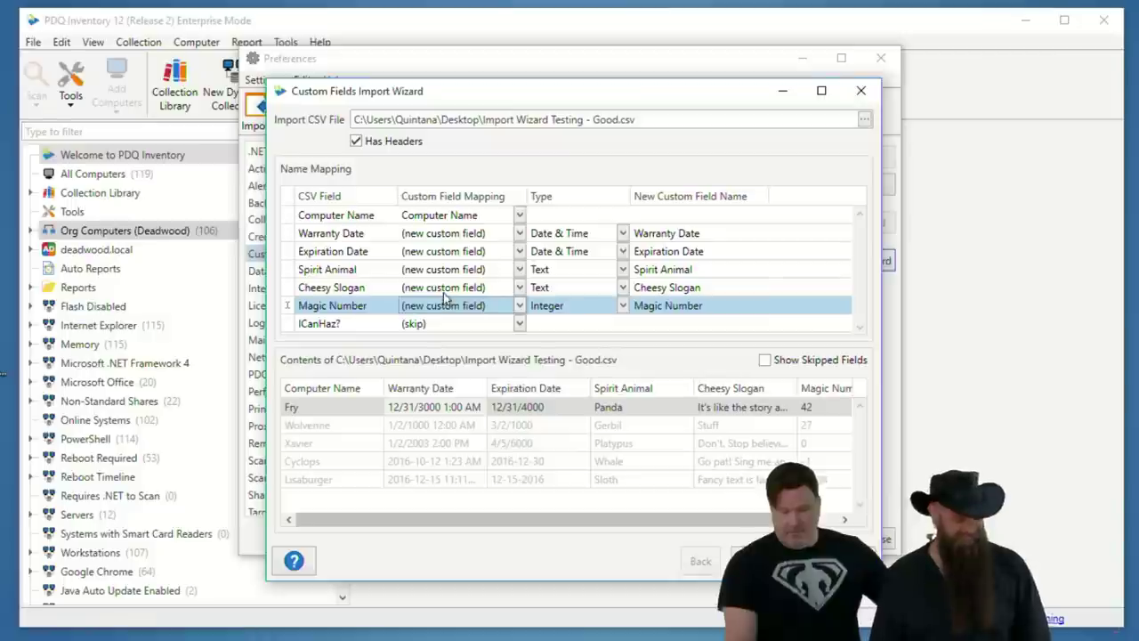
left_click(443, 324)
left_click(444, 368)
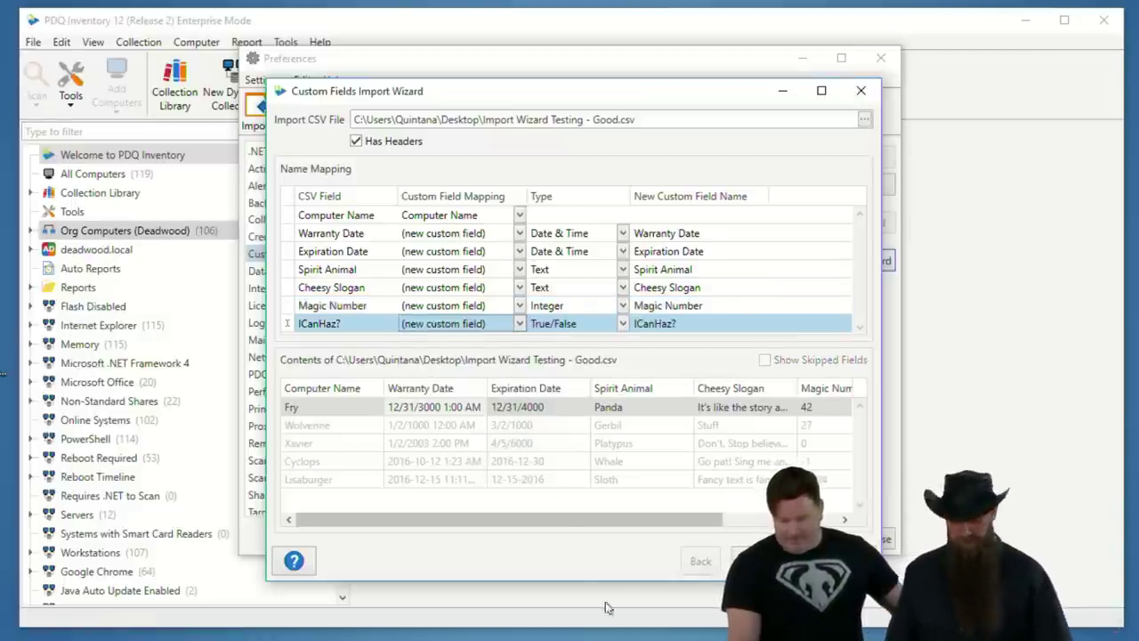
Advance to the import preview, finish the custom field import and close the Preferences window
left_click(756, 561)
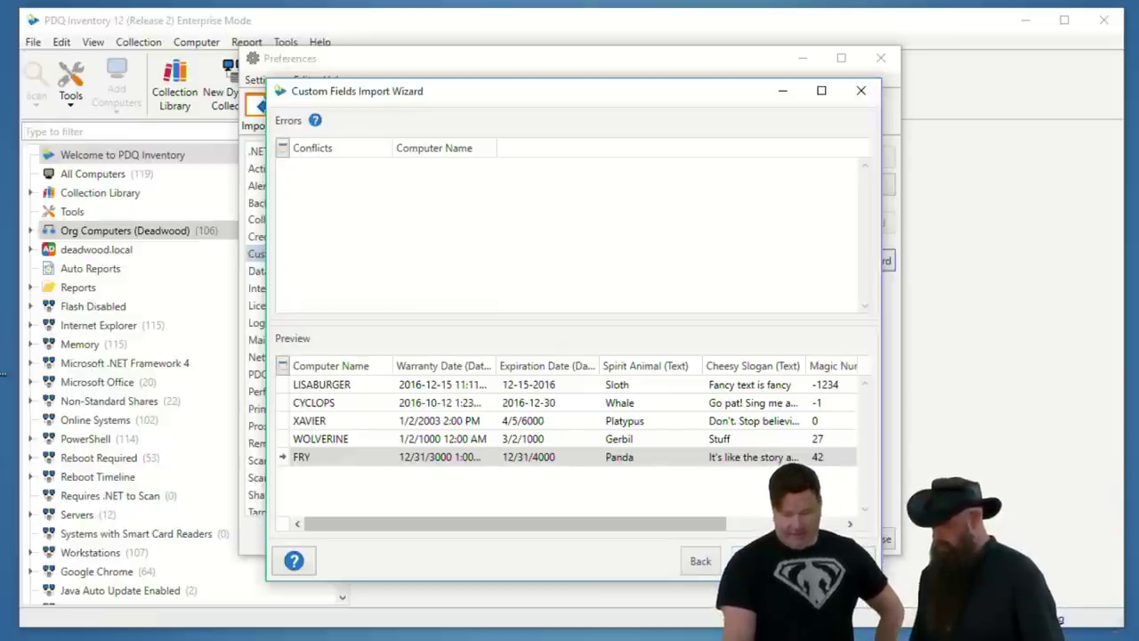
left_click(757, 561)
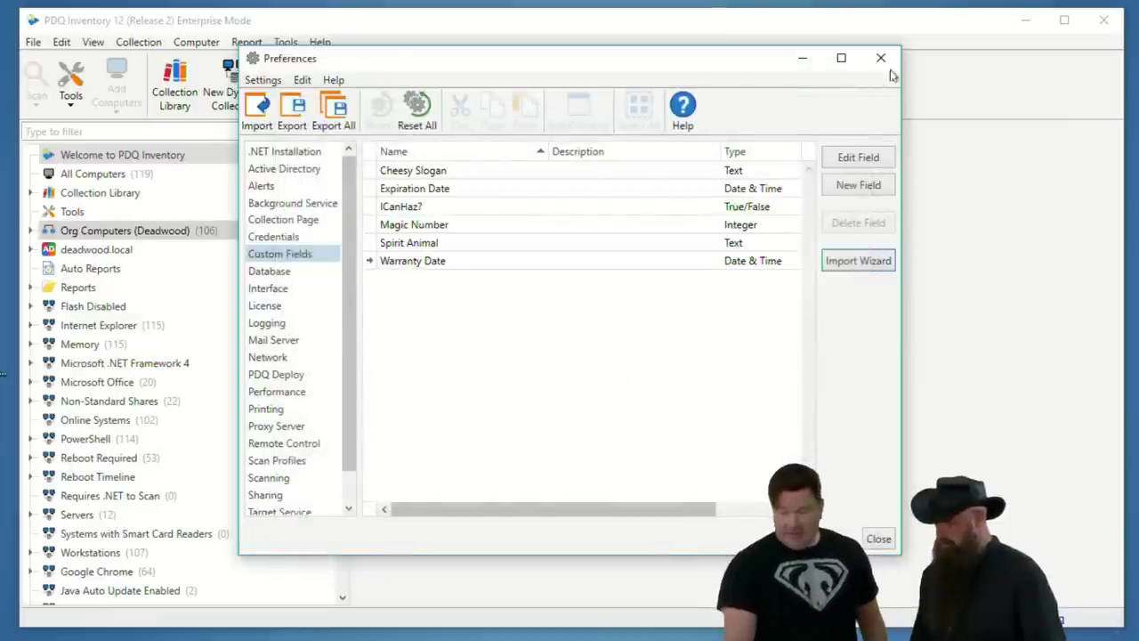
left_click(881, 58)
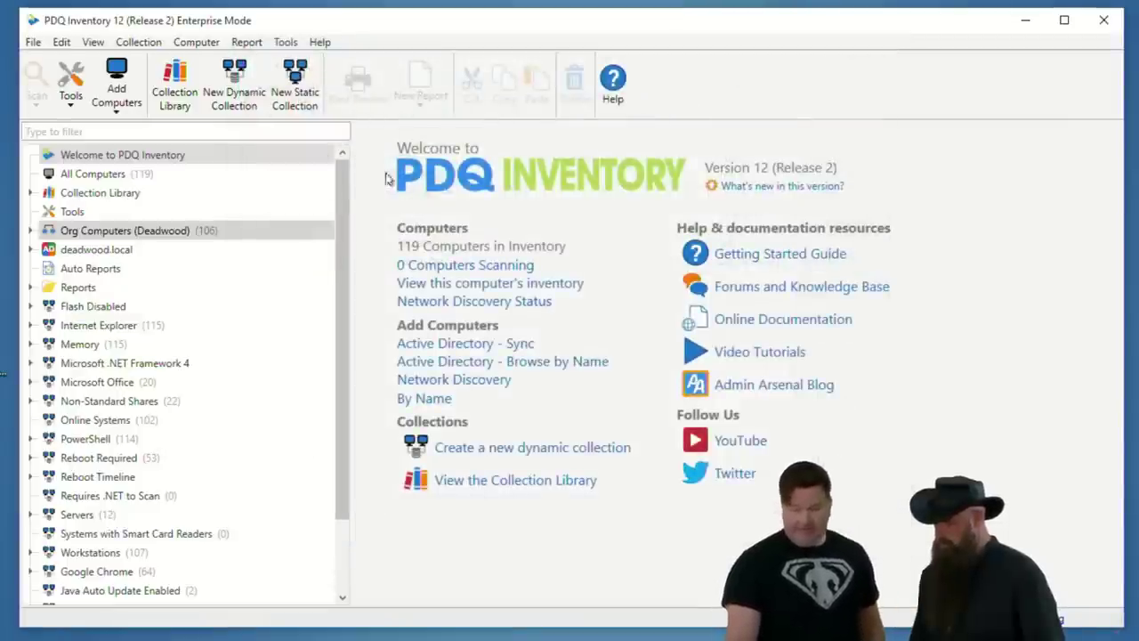
left_click(89, 175)
left_click(911, 143)
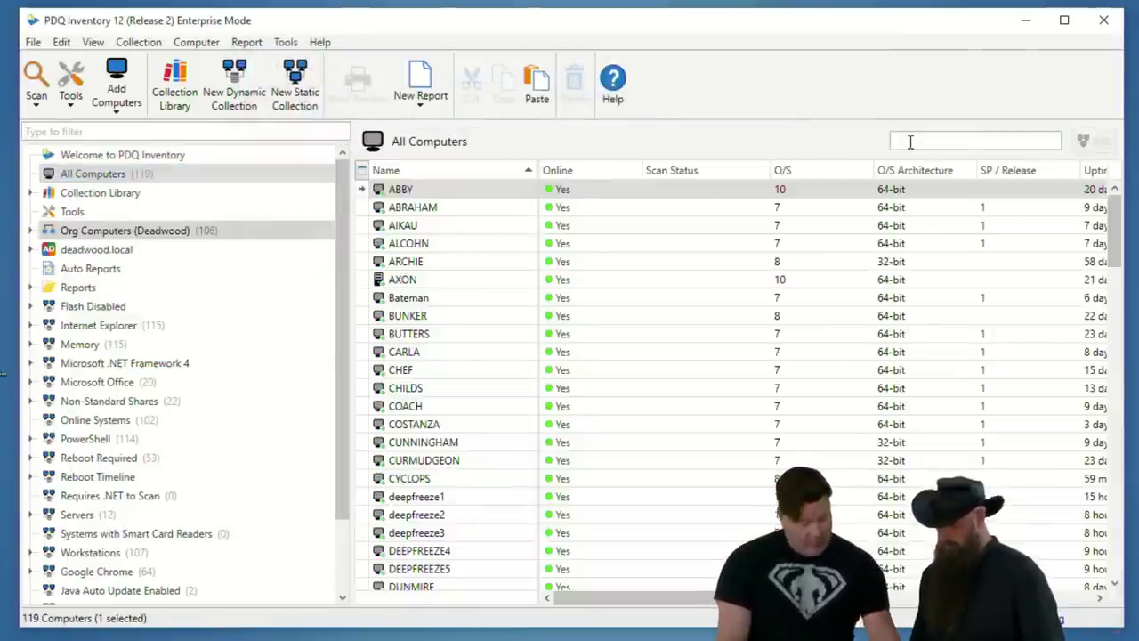
type("cois")
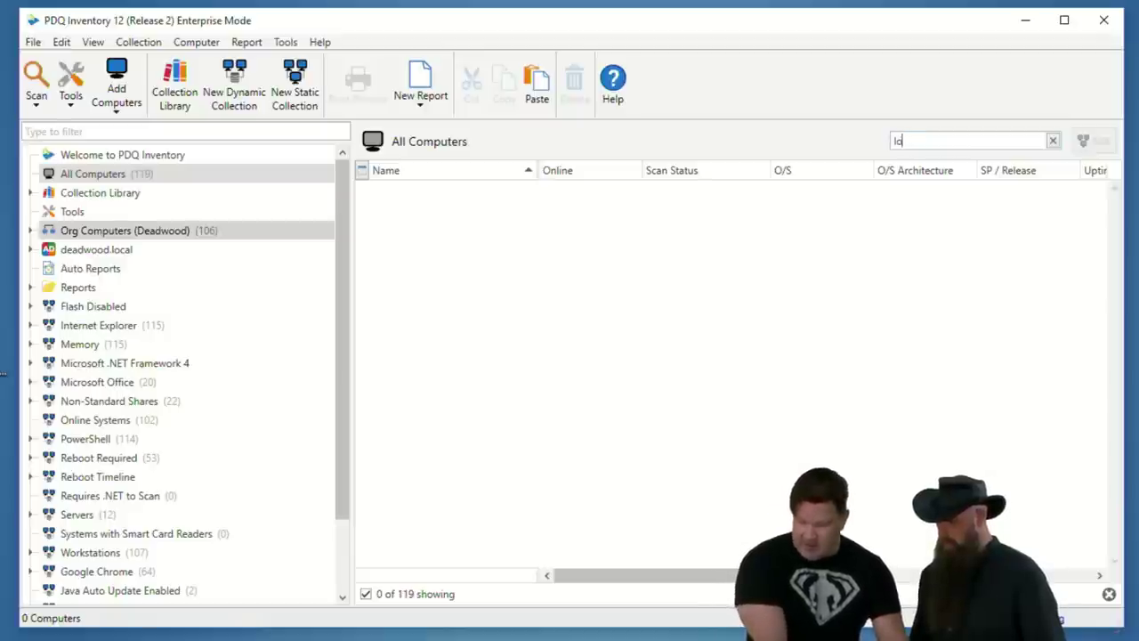
key("BackSpace")
key("BackSpace")
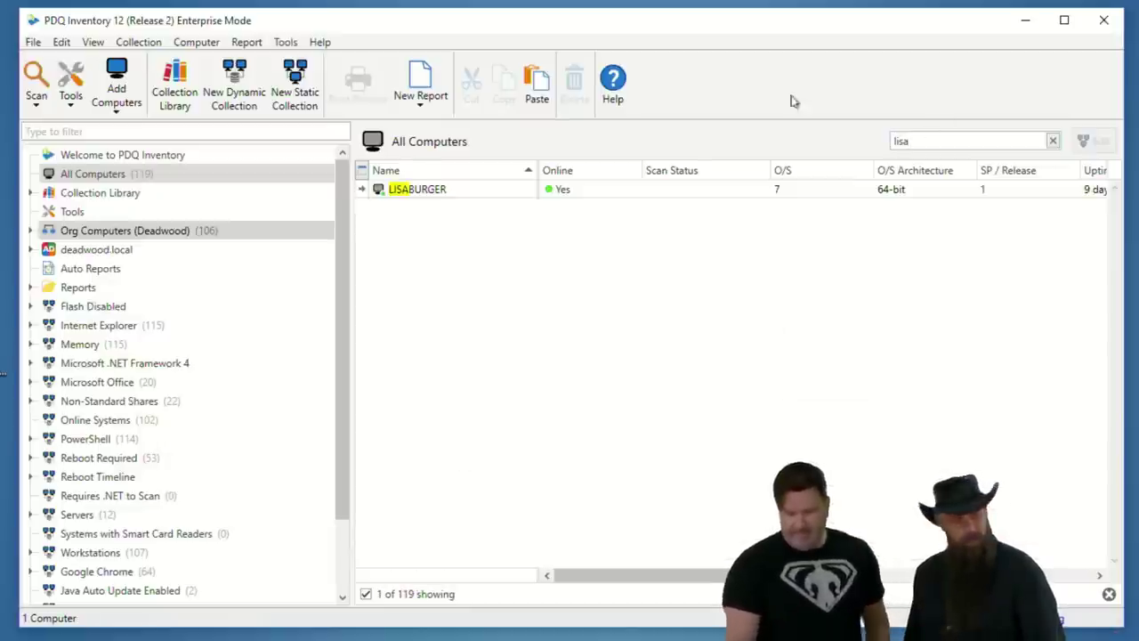
left_click(449, 189)
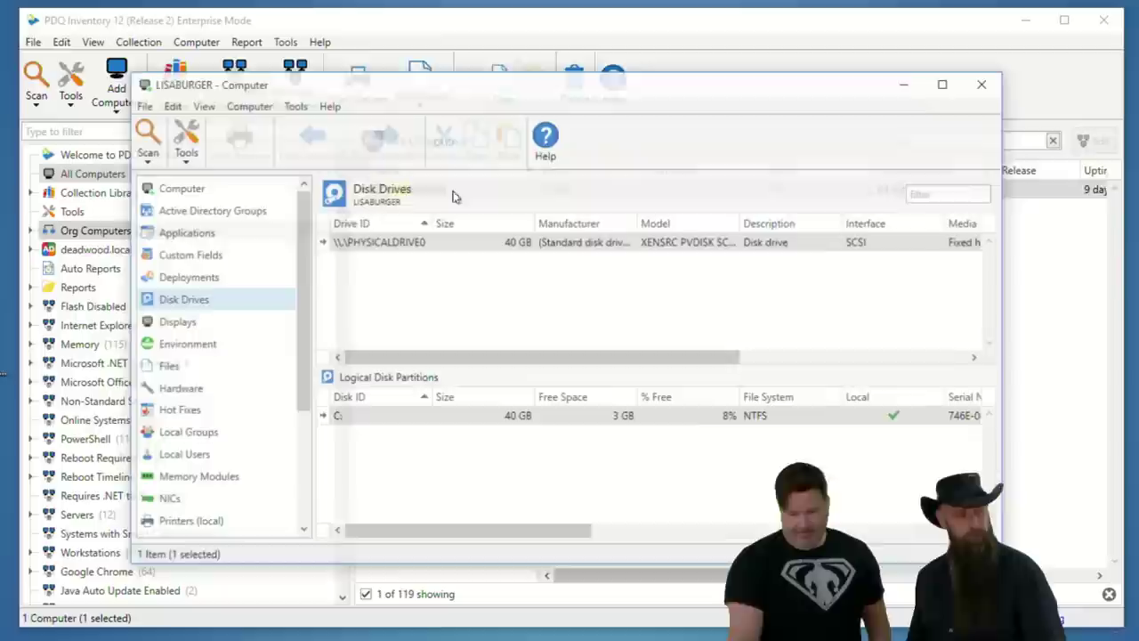
left_click(210, 257)
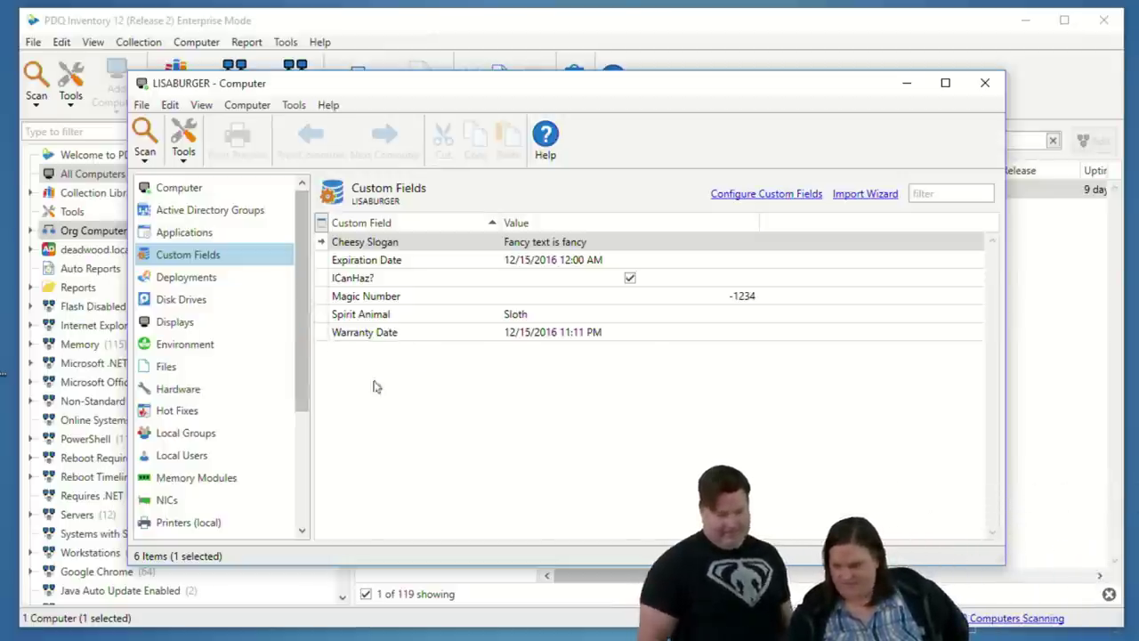
Start the Import Wizard from the computer's Custom Fields page and load Import Wizard Testing - Possible bad (with fancy chars).csv
left_click(848, 196)
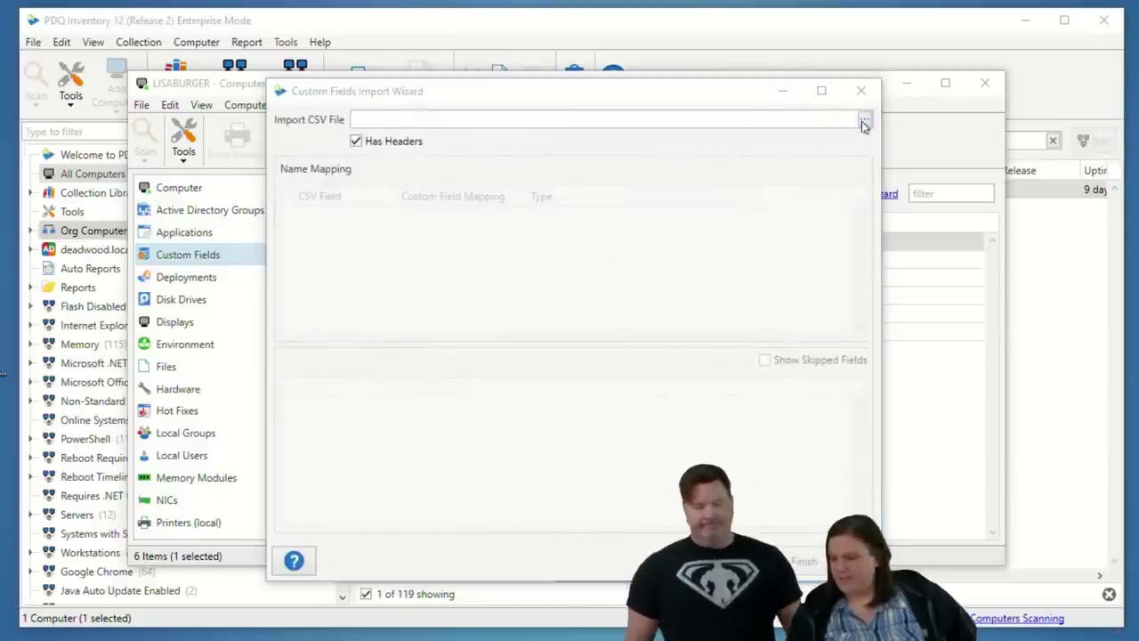
left_click(865, 120)
left_click(562, 246)
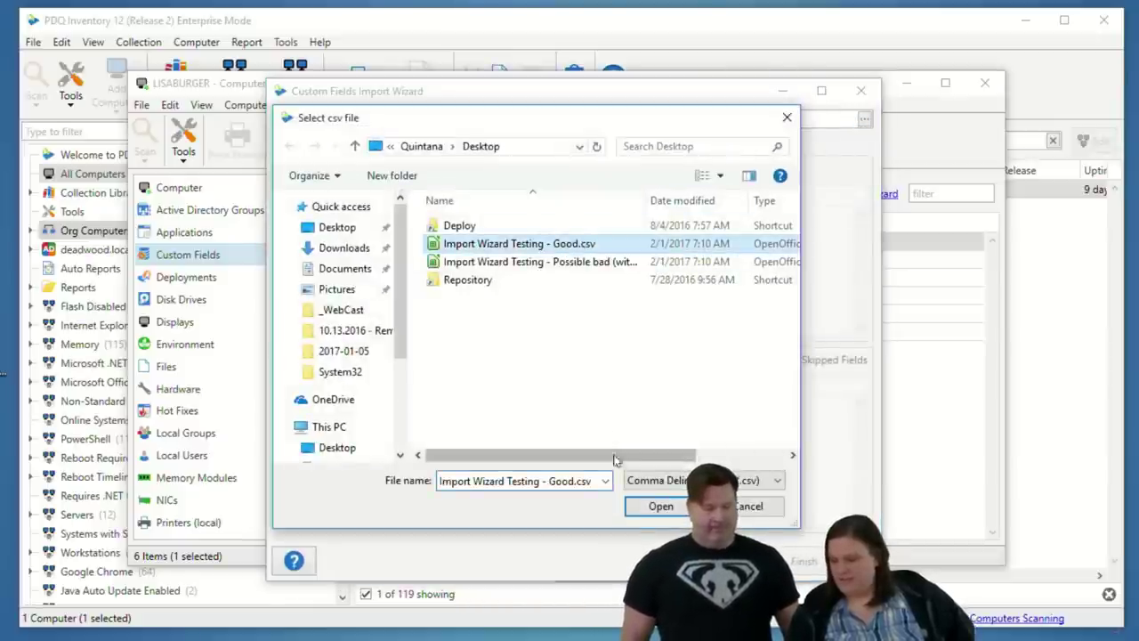
left_click(588, 263)
left_click(647, 507)
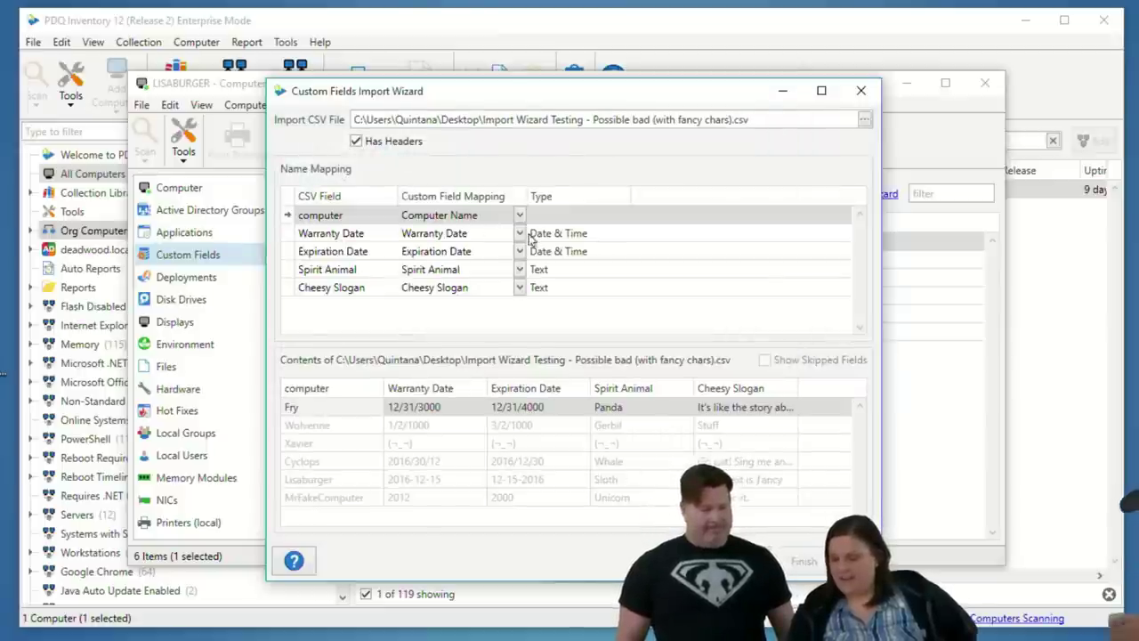
Map the Warranty Date CSV field to a new custom field and name it asdfsdsdfsfd
left_click(520, 234)
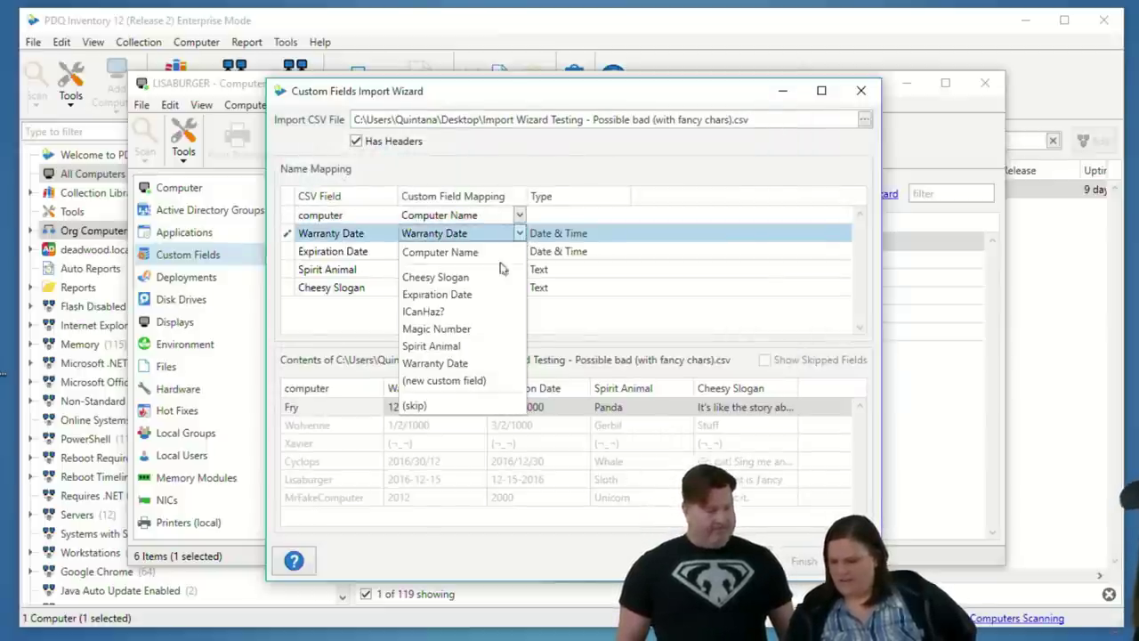
left_click(500, 378)
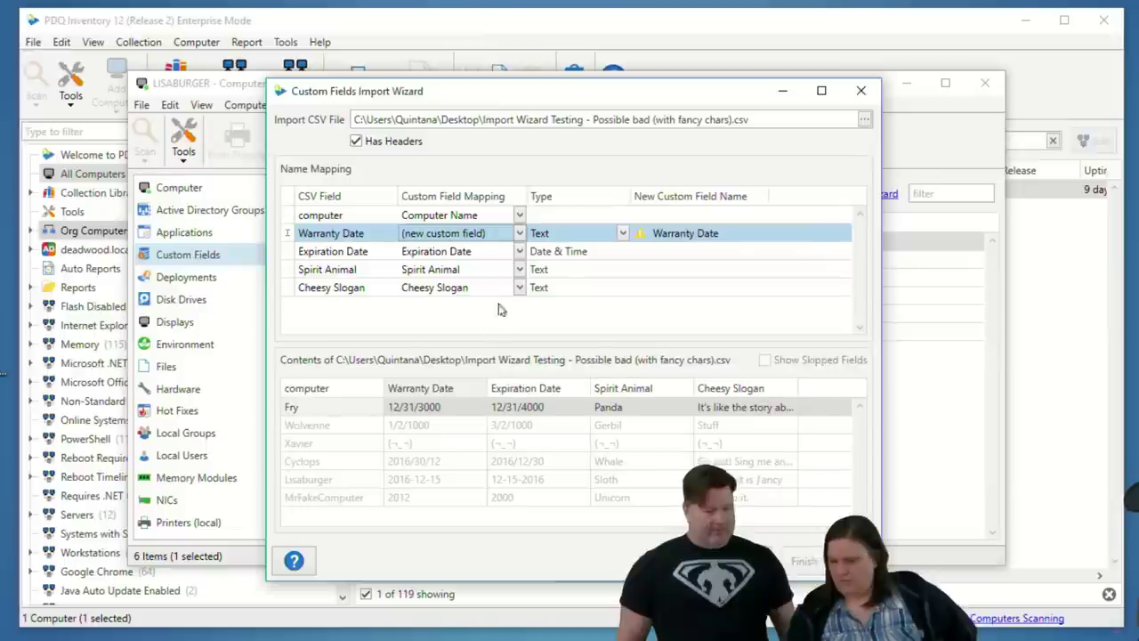
left_click(723, 235)
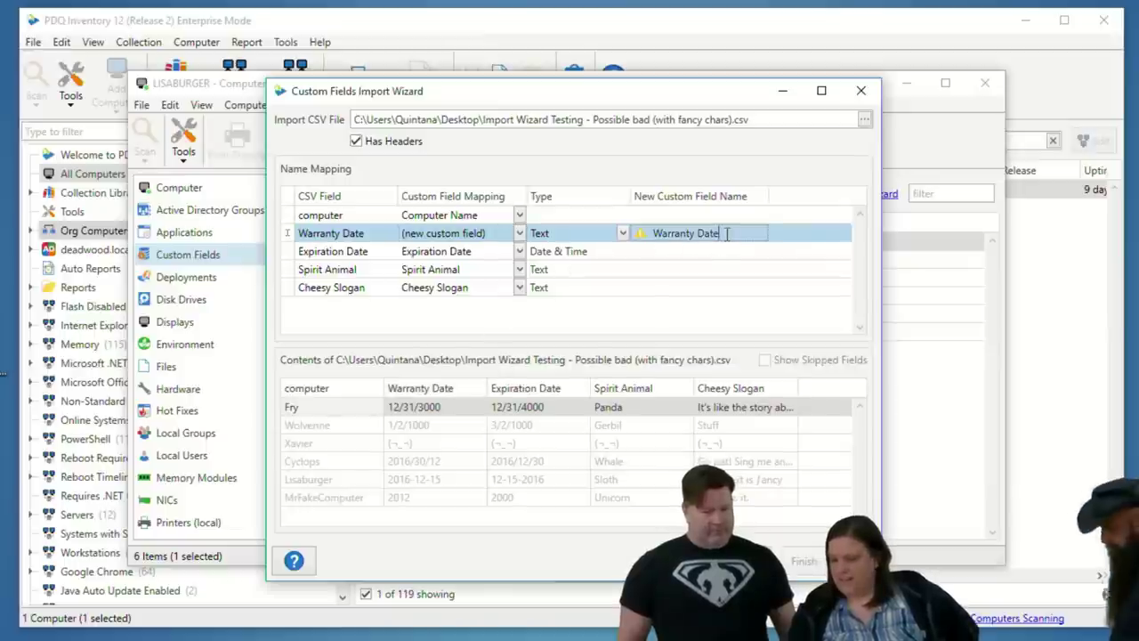
key("BackSpace")
key("BackSpace")
key("BackSpace")
key("BackSpace")
key("BackSpace")
key("BackSpace")
key("BackSpace")
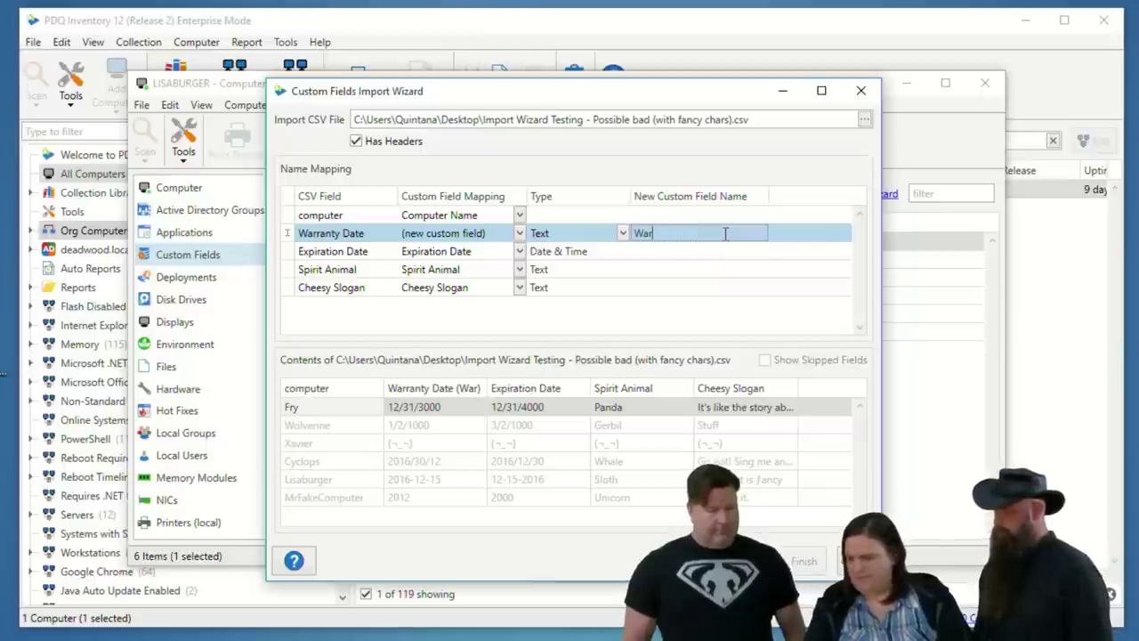
key("BackSpace")
key("BackSpace")
key("BackSpace")
type("asdfsdsdfsfd")
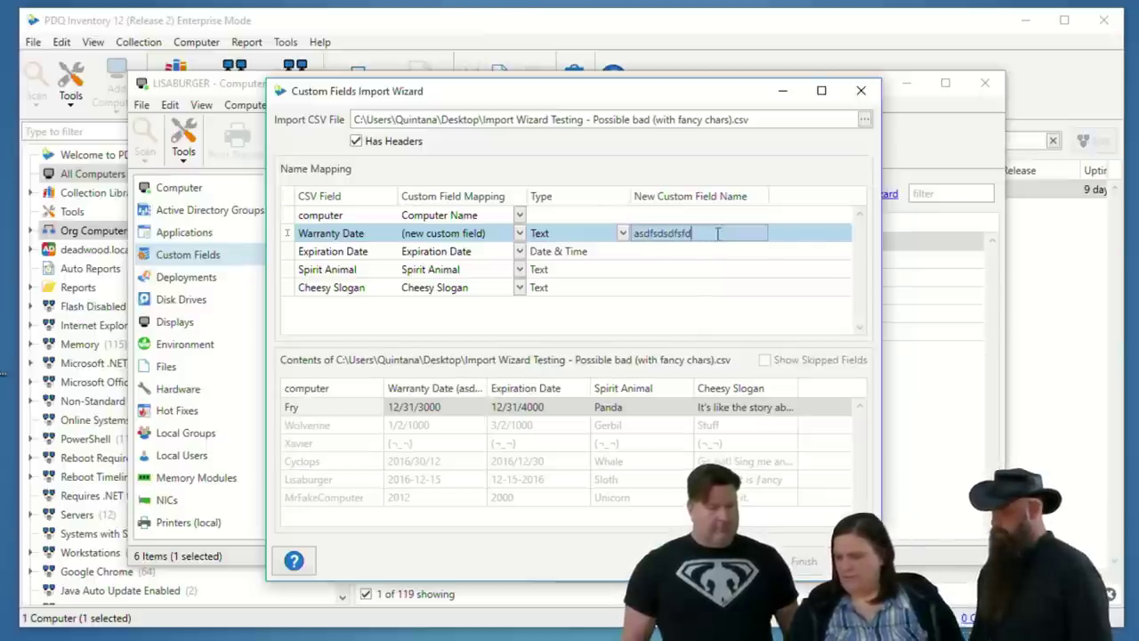
Set Cheesy Slogan to (skip), and check the contents preview with skipped fields shown and hidden and the Warranty Date column widened to fit
left_click(520, 288)
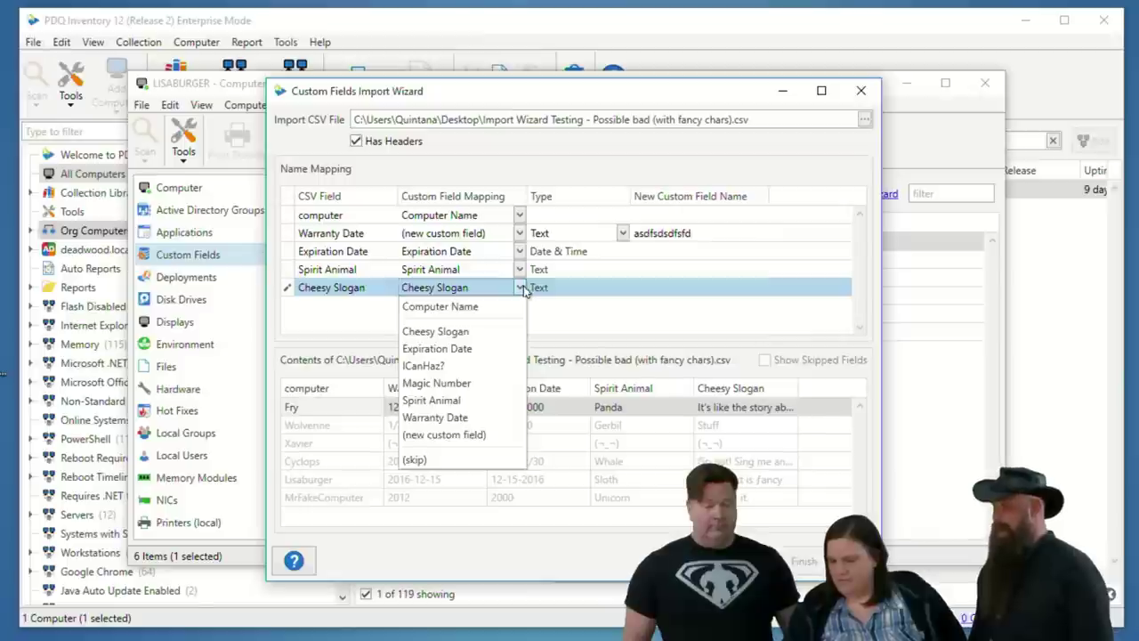
left_click(447, 455)
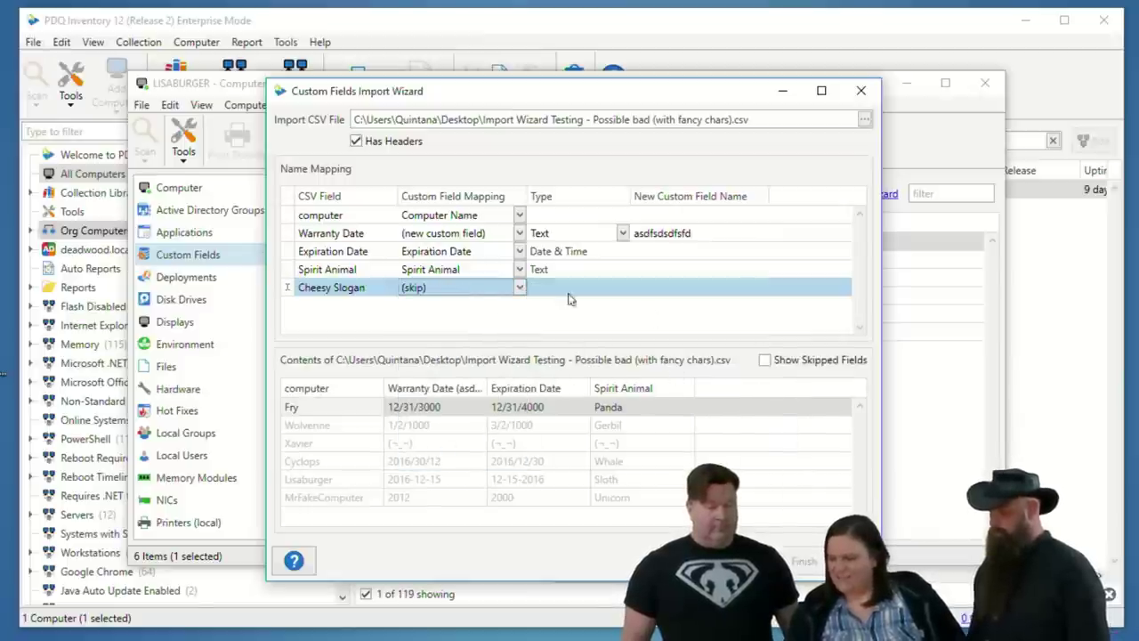
left_click(765, 361)
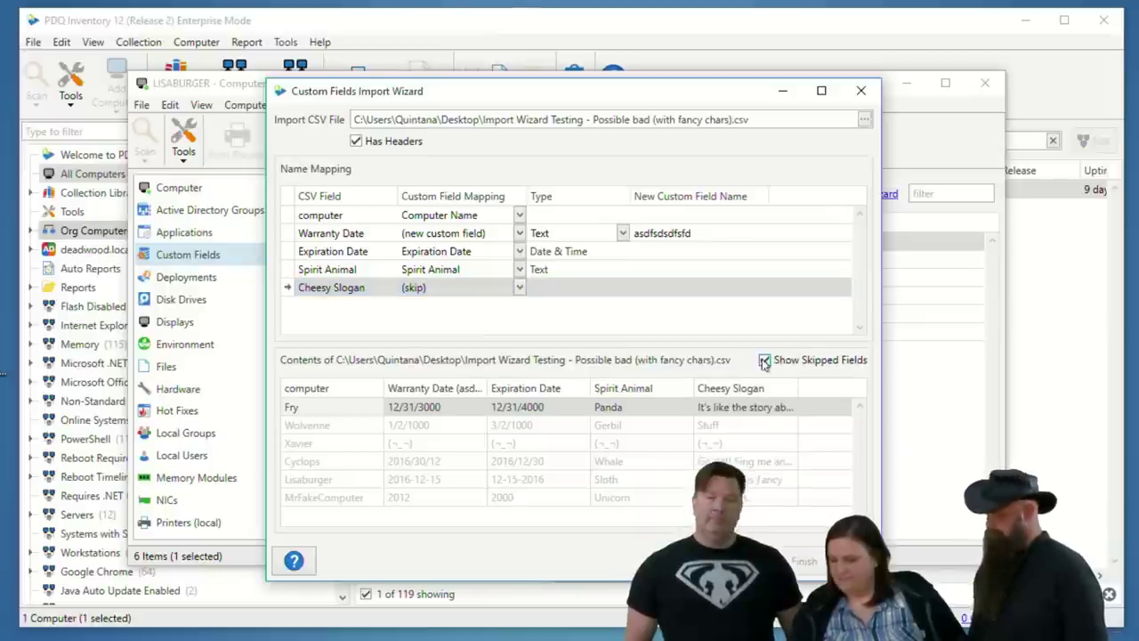
left_click(764, 361)
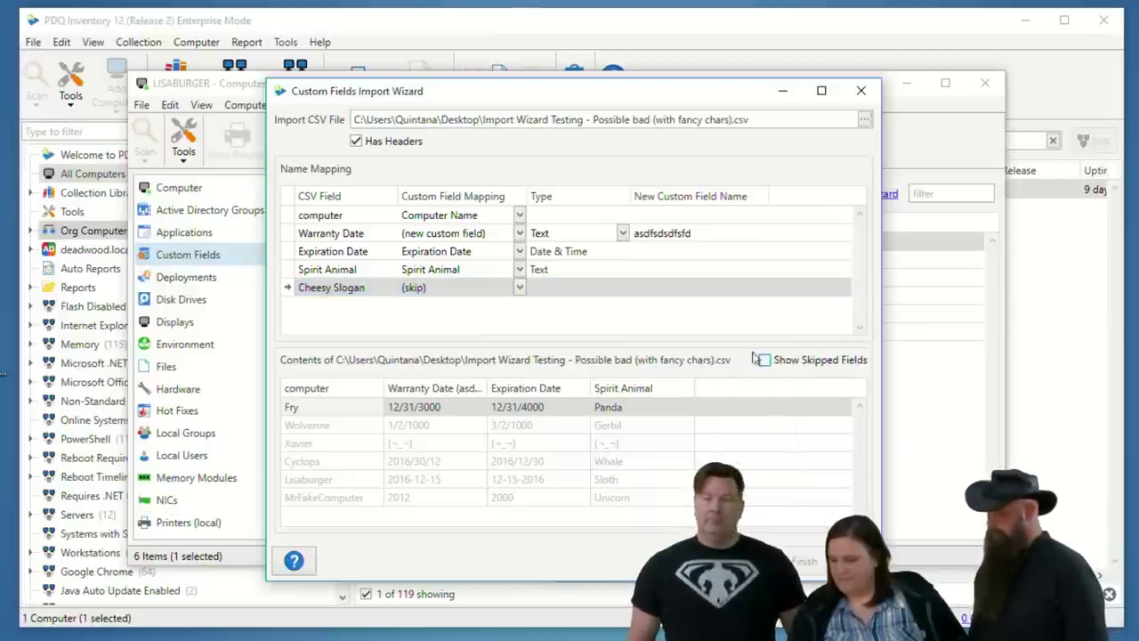
double_click(487, 388)
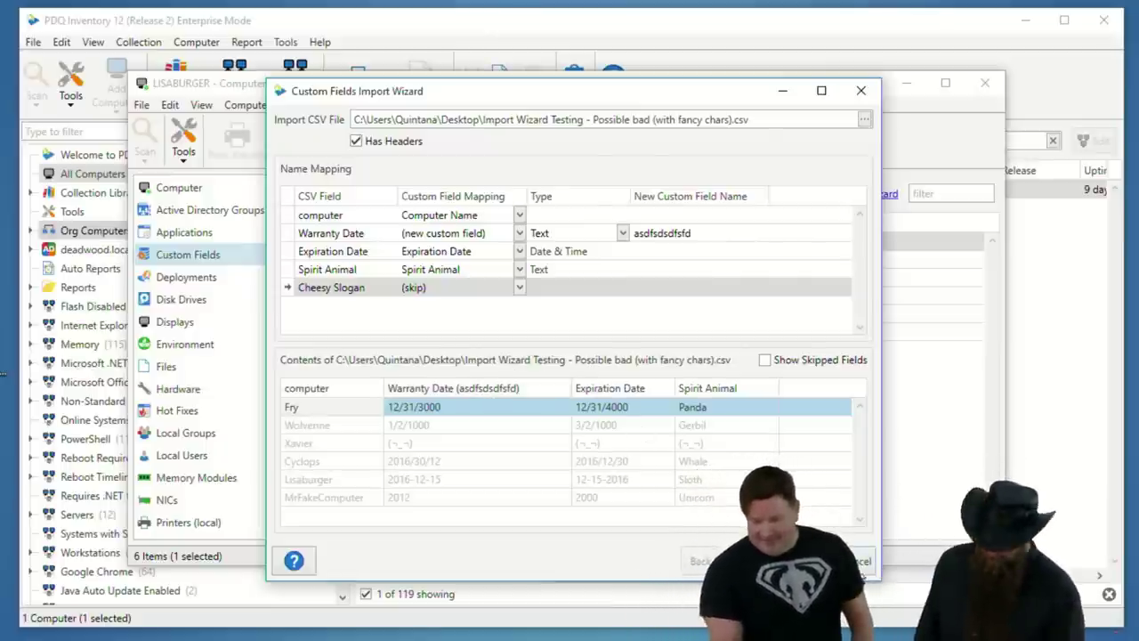
left_click(860, 562)
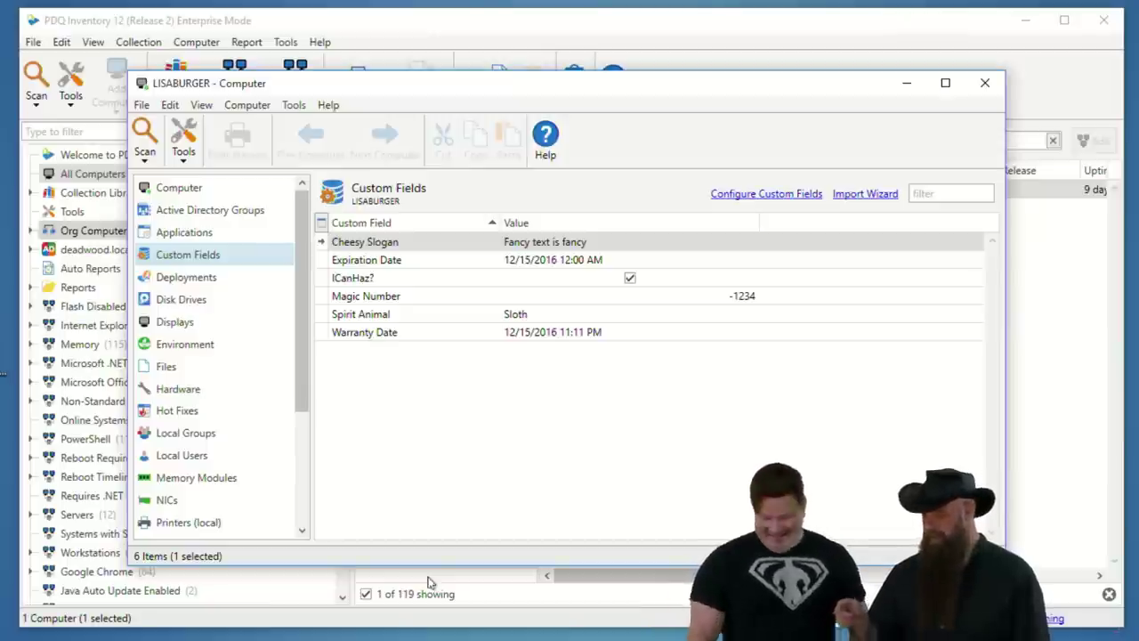
left_click(986, 84)
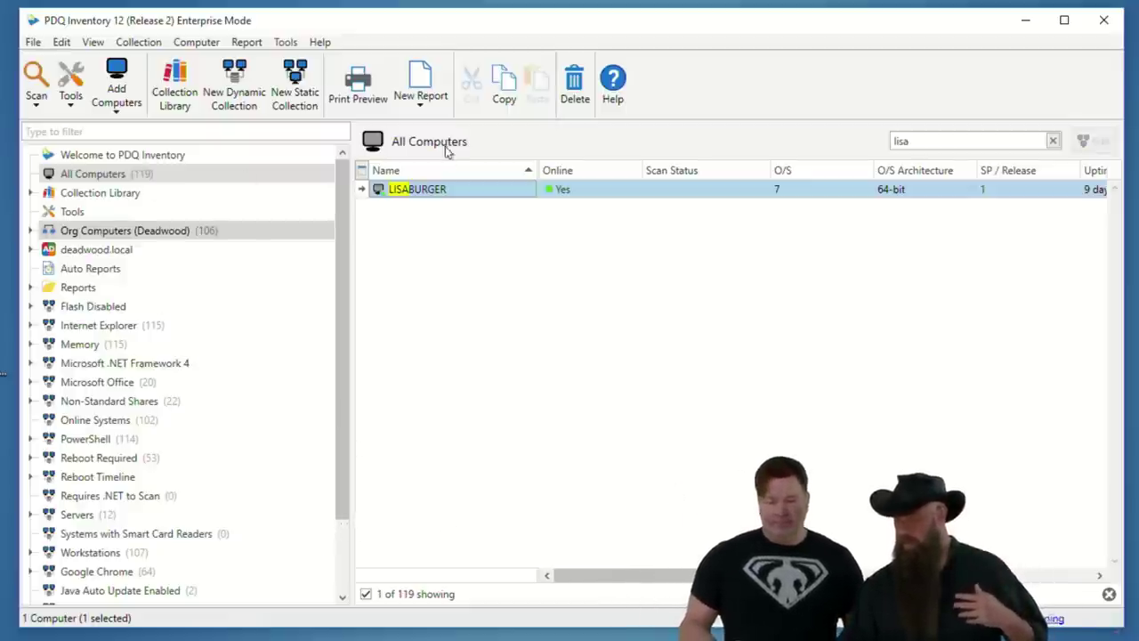
double_click(428, 188)
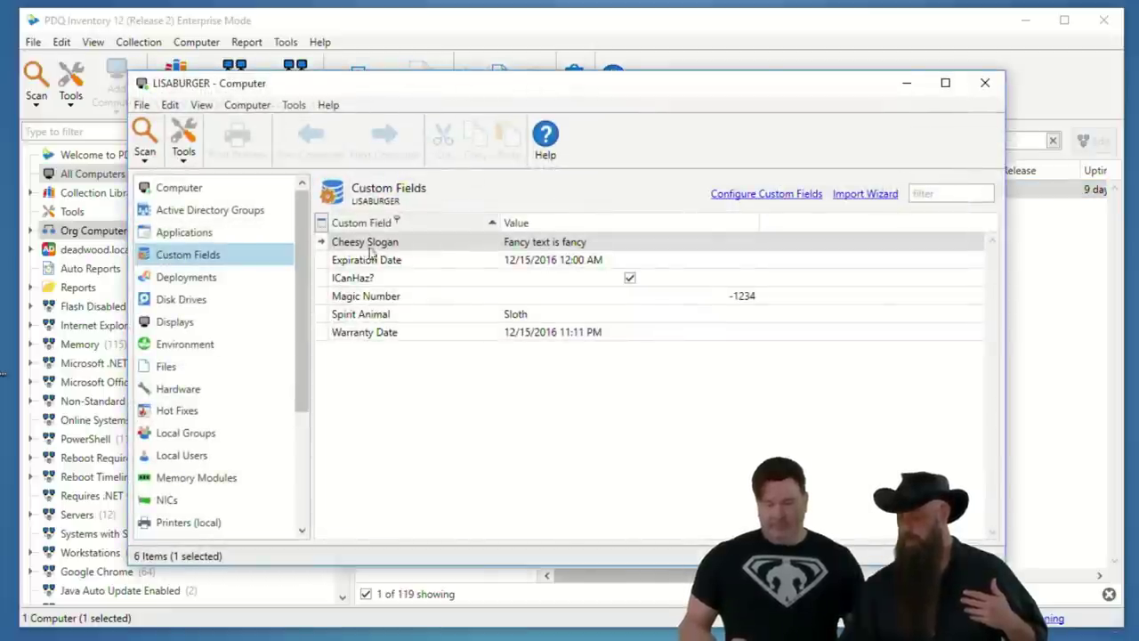
left_click(986, 83)
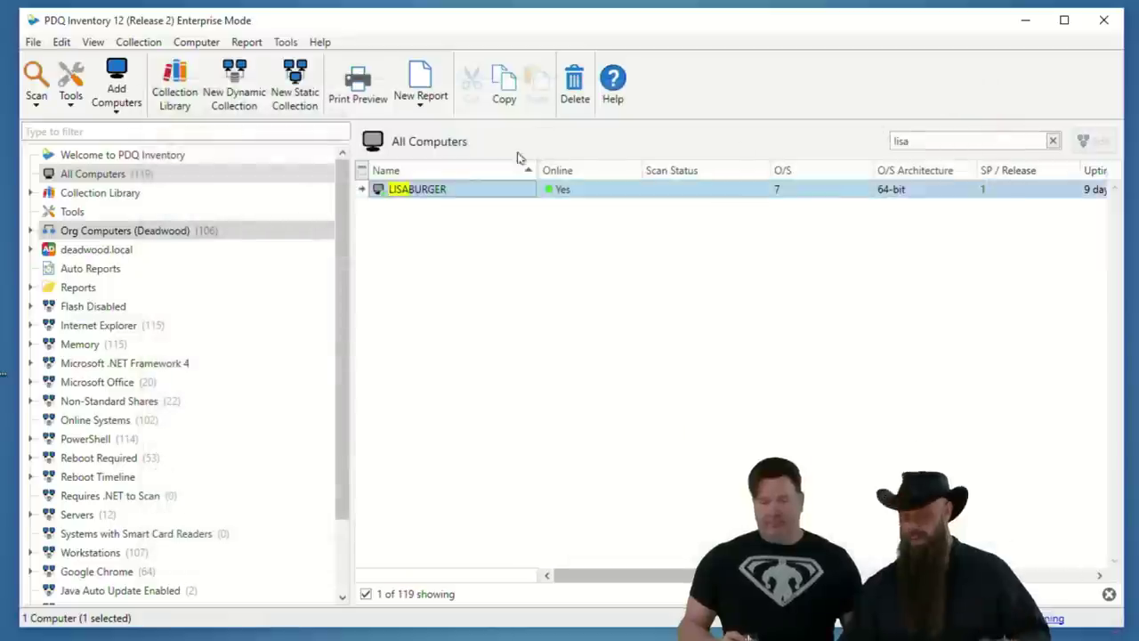
left_click(33, 41)
left_click(64, 196)
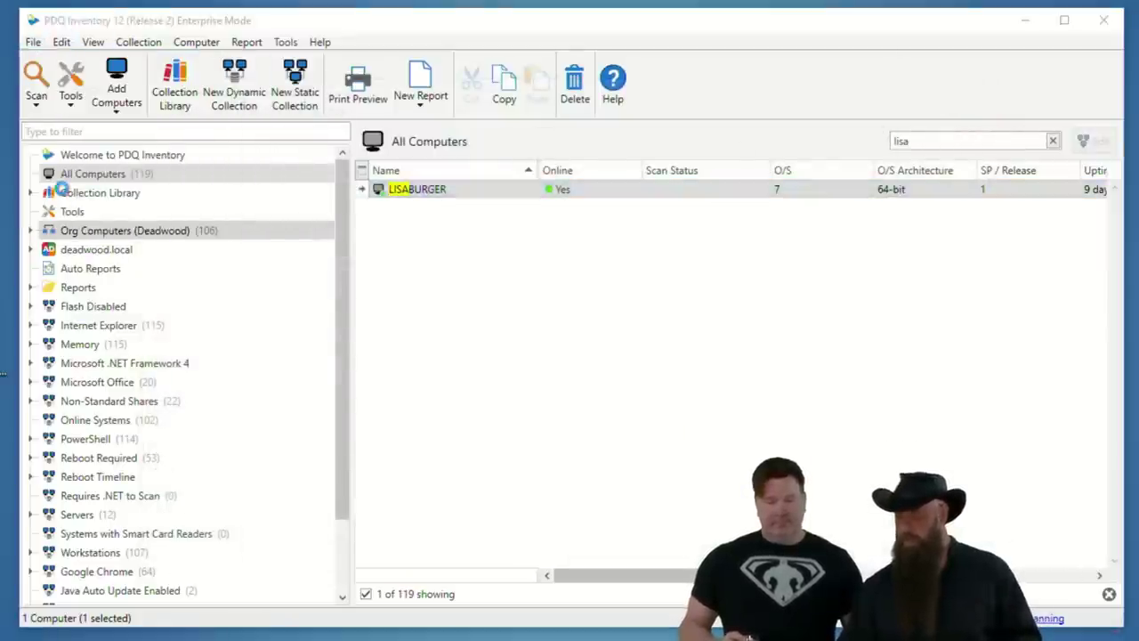
left_click(271, 253)
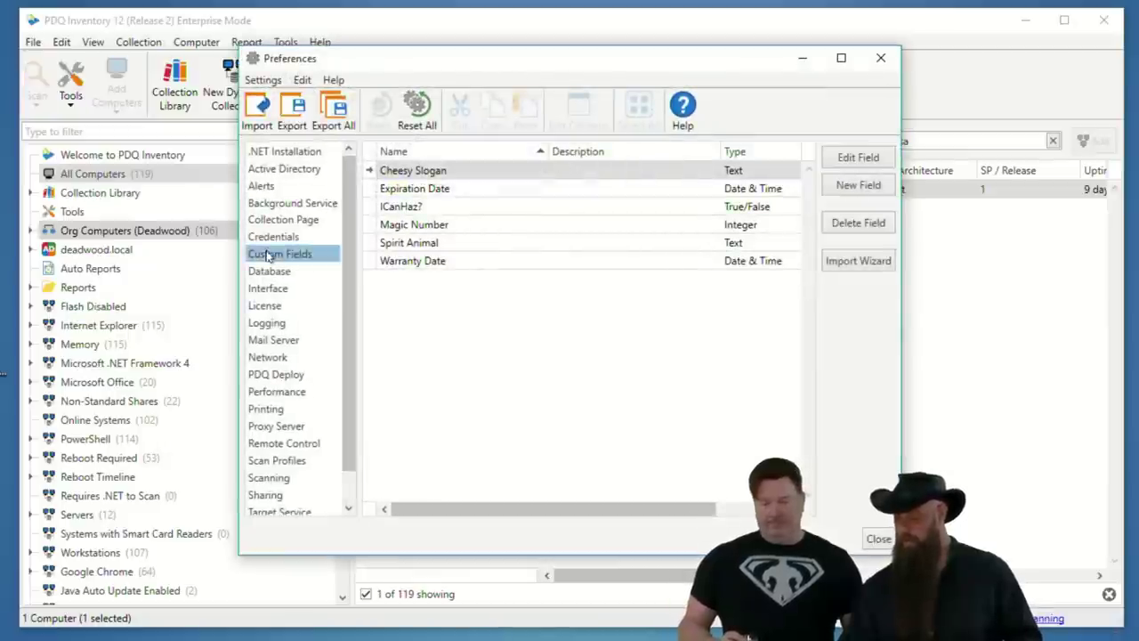
Create a True/False custom field named Day Shift and close the Preferences
left_click(860, 187)
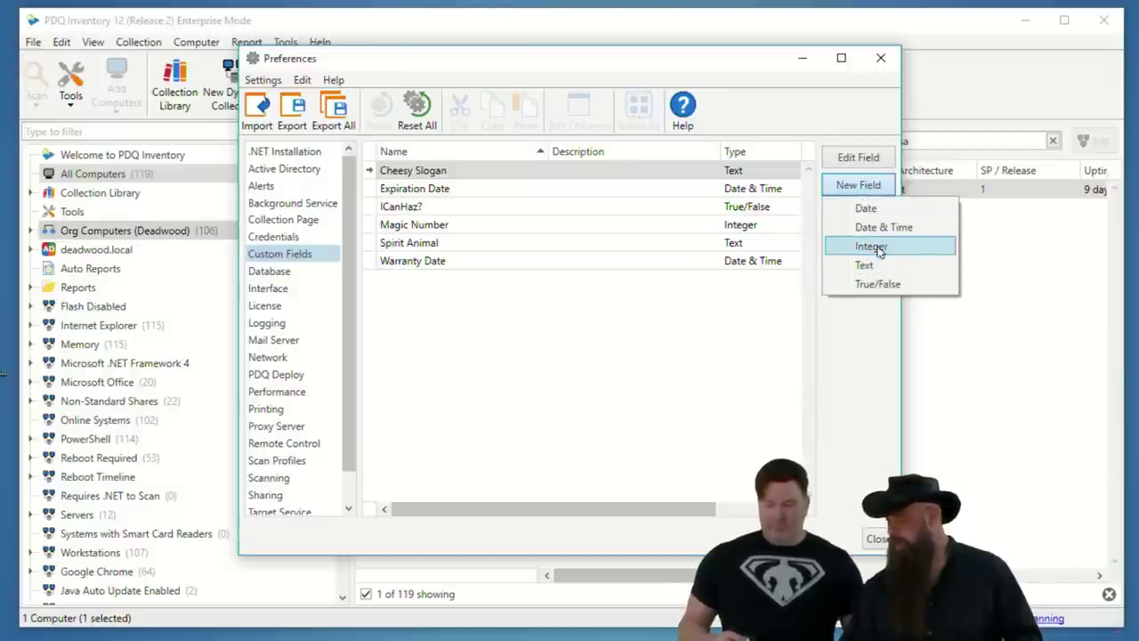
left_click(873, 282)
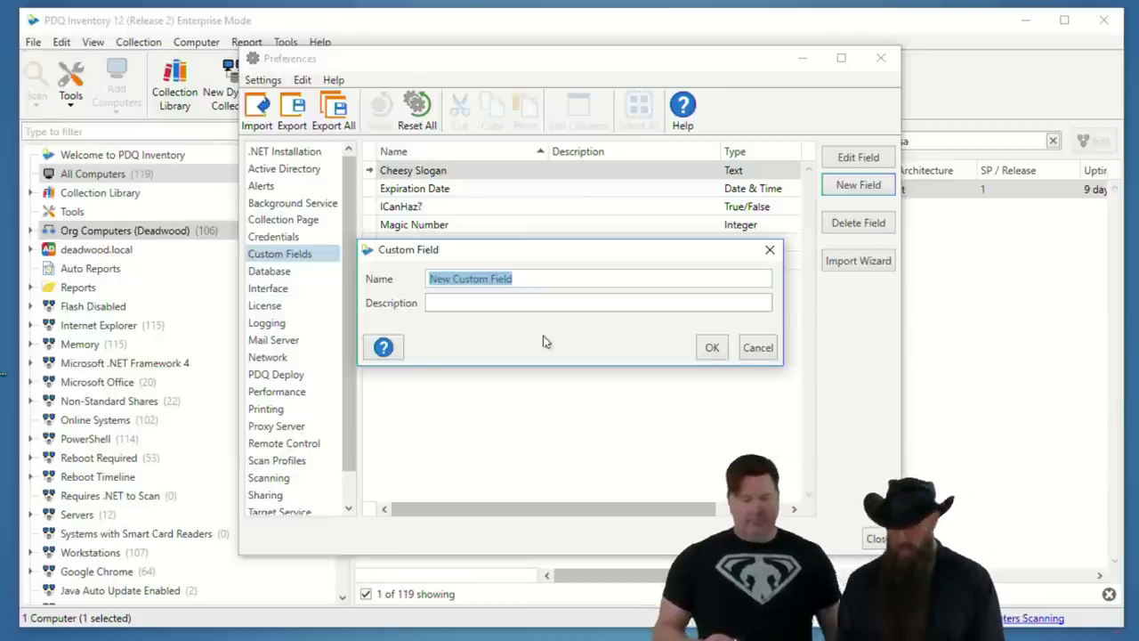
type("Day Shift")
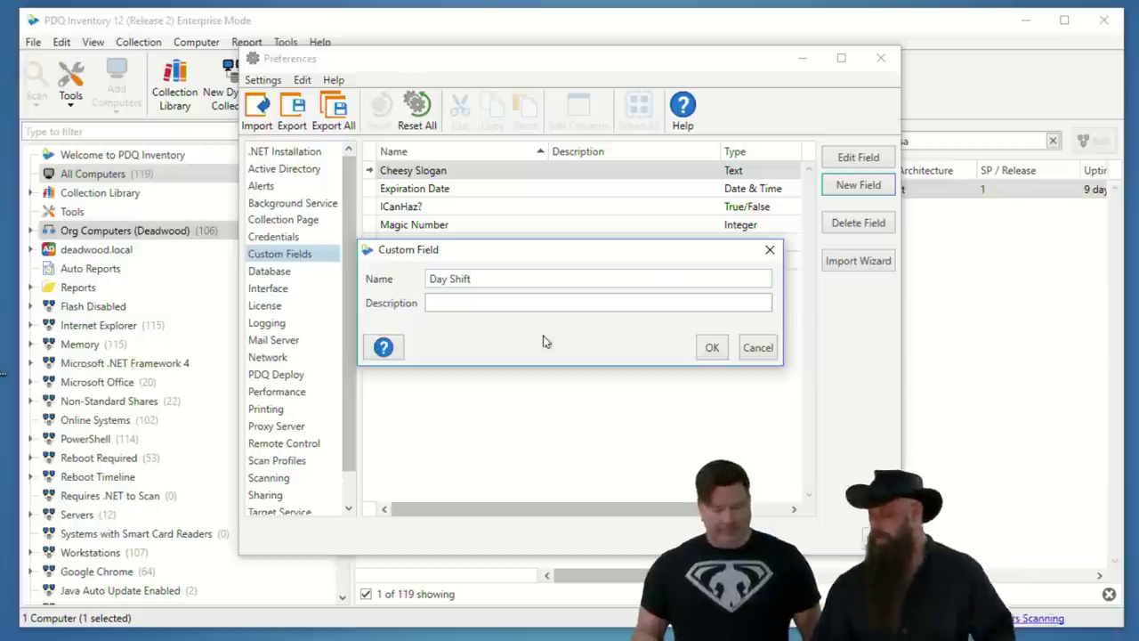
left_click(712, 347)
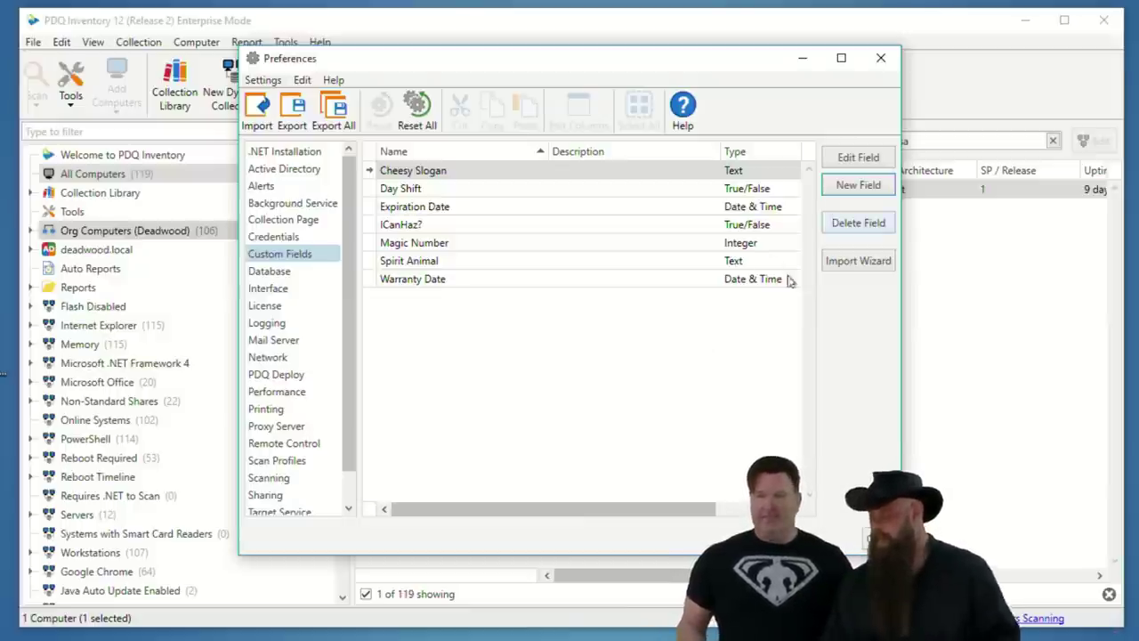
key("Escape")
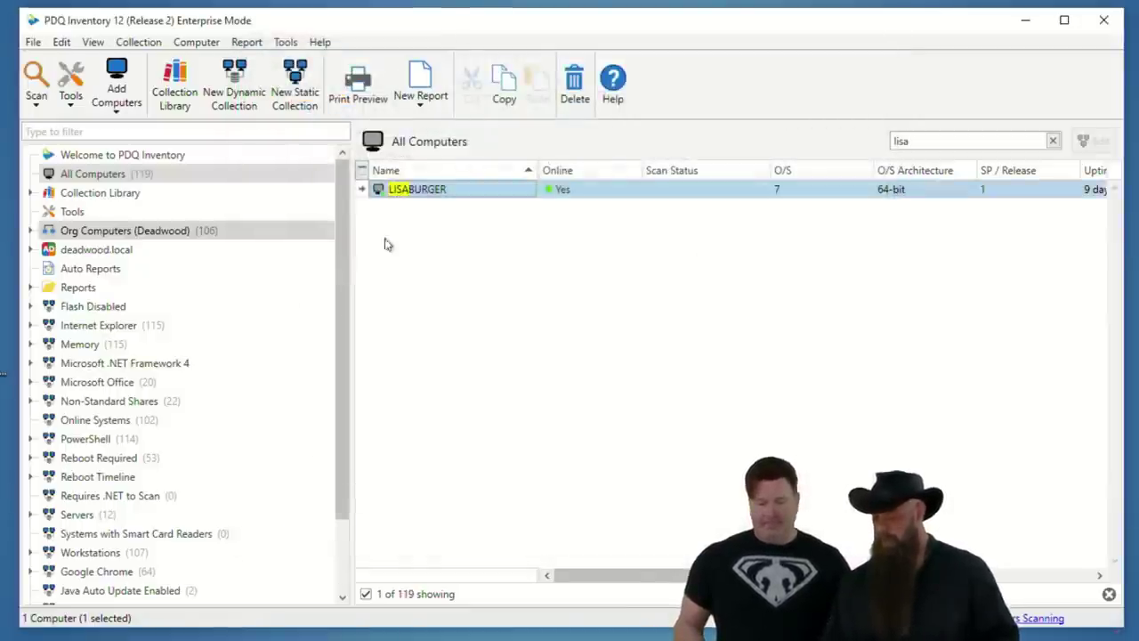
Enable Day Shift in LISABURGER's custom fields and close the computer window
left_click(428, 192)
double_click(425, 188)
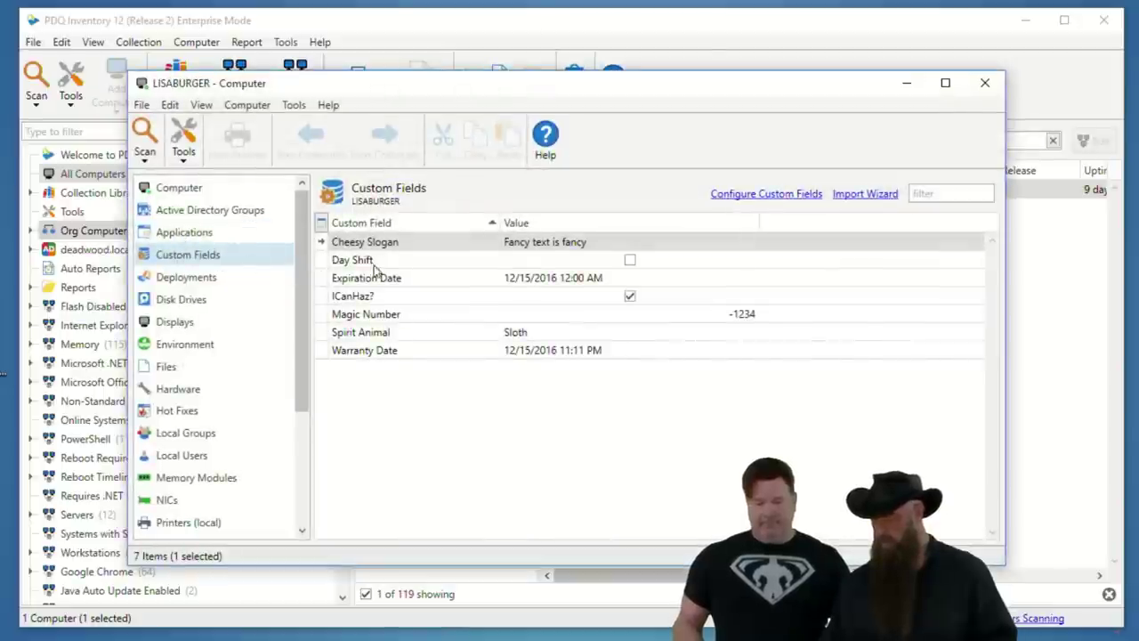
left_click(652, 265)
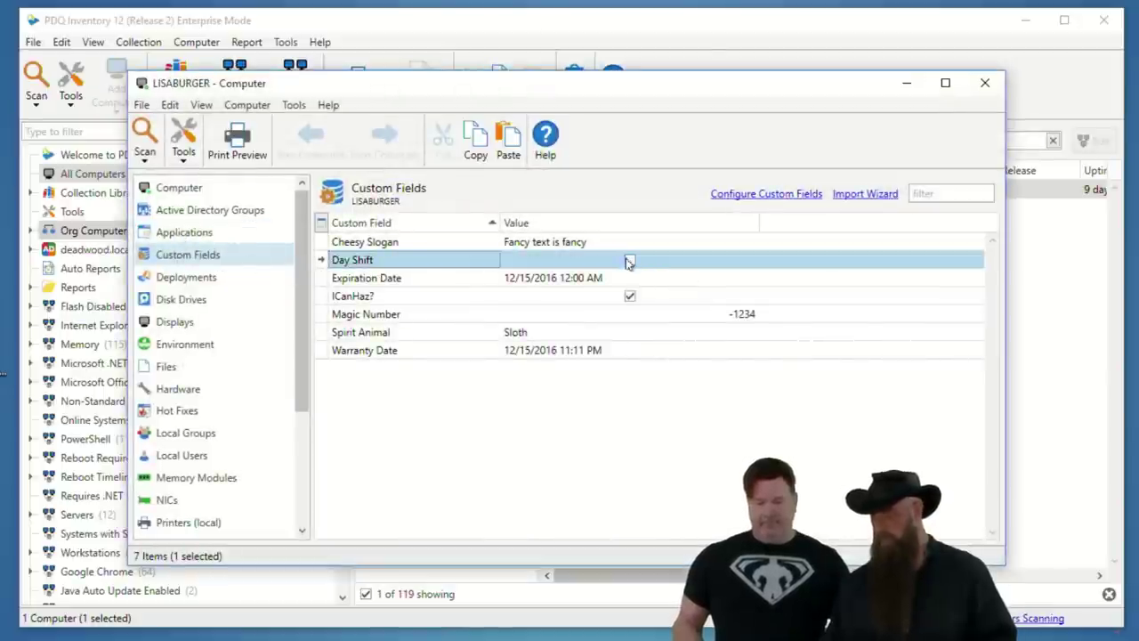
left_click(628, 262)
left_click(629, 262)
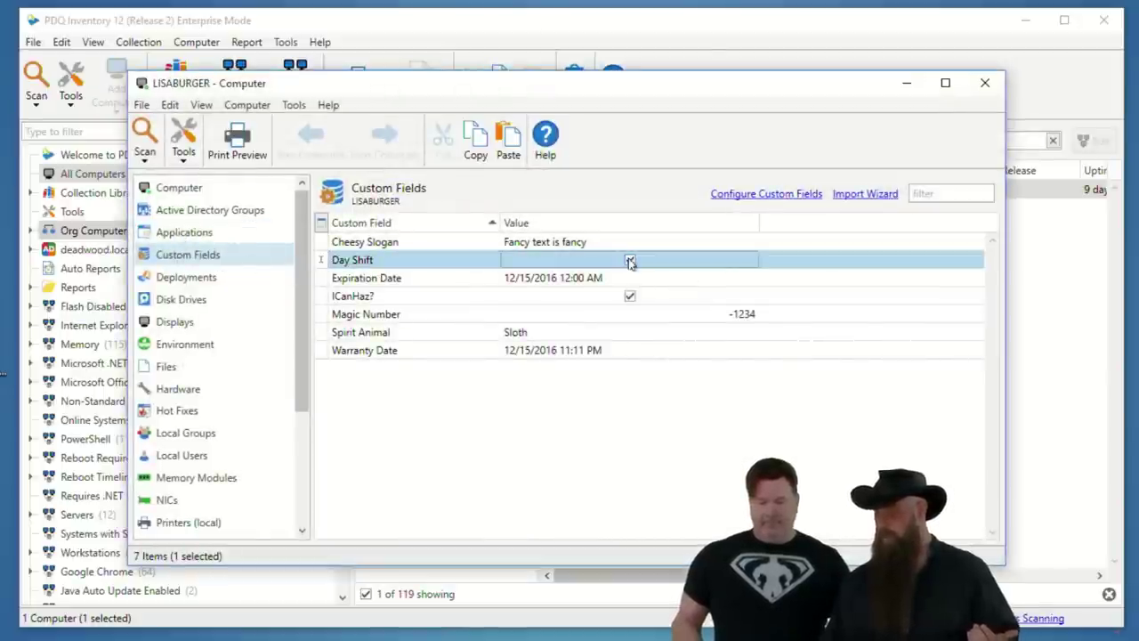
left_click(986, 83)
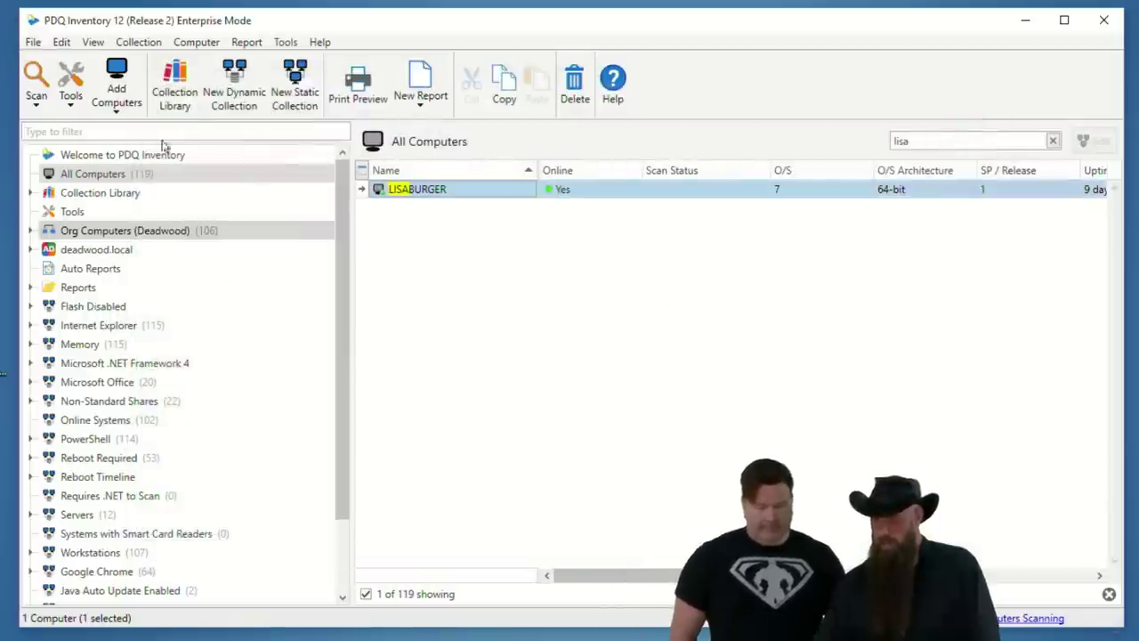
Clear the computer list filter and start a new basic report
left_click(1054, 143)
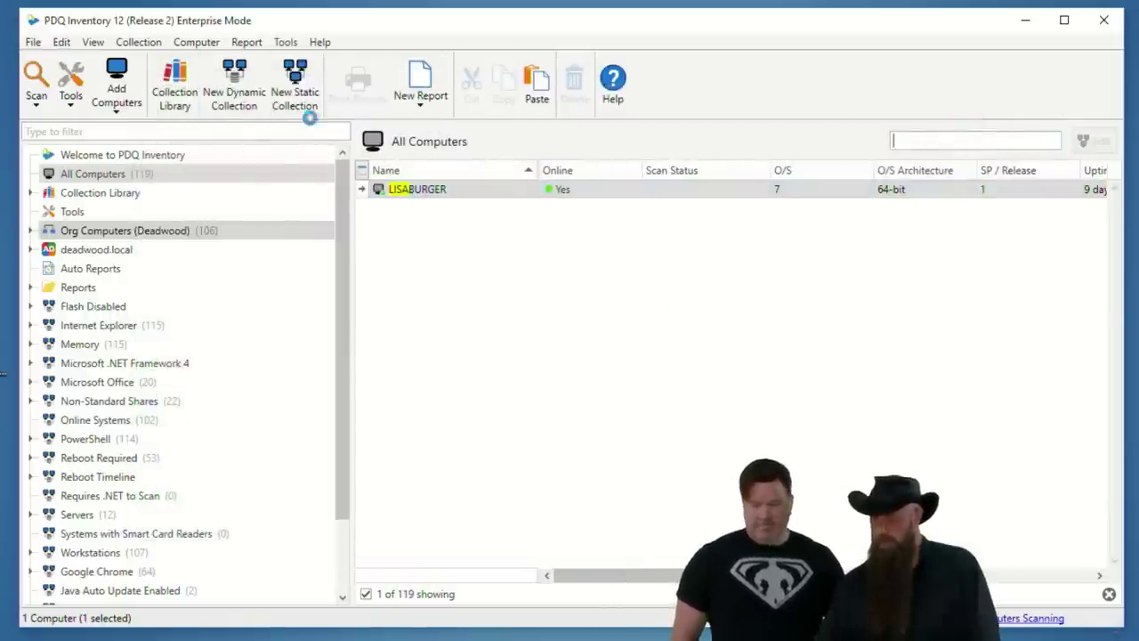
left_click(246, 42)
mouse_move(256, 61)
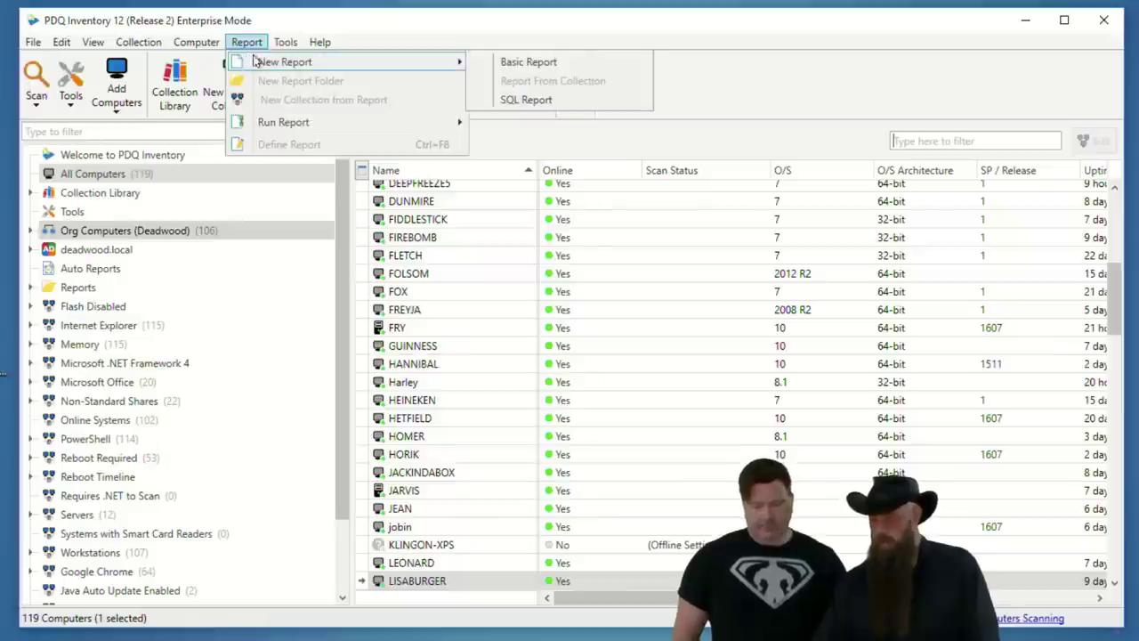
left_click(494, 62)
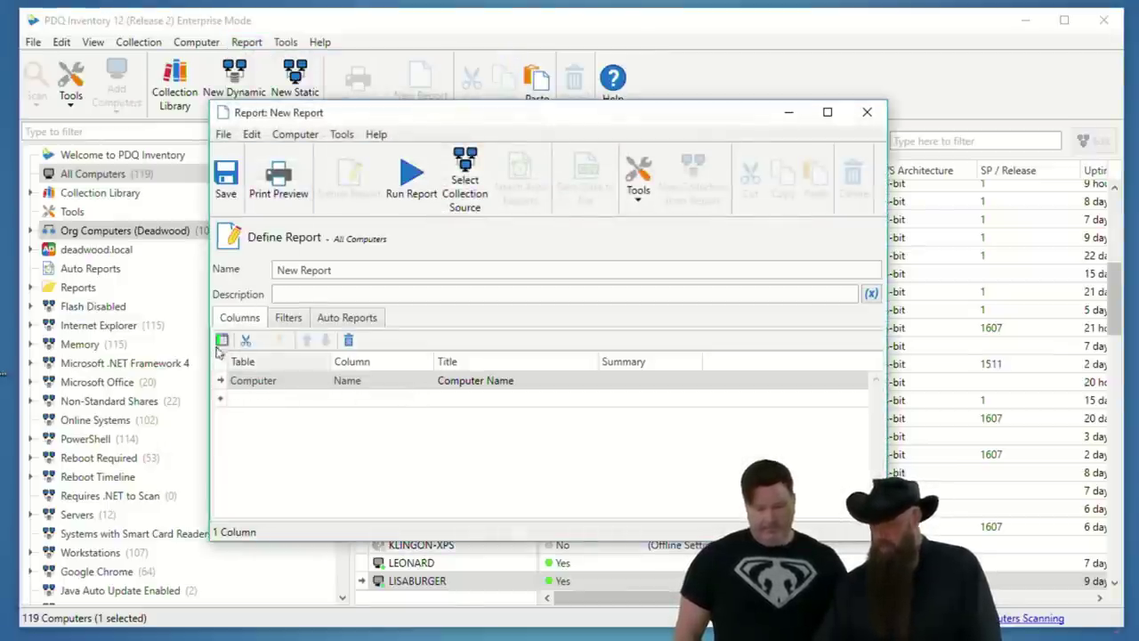
Add a second column to the report showing the Computer table's Day Shift field, and close the report window
left_click(221, 340)
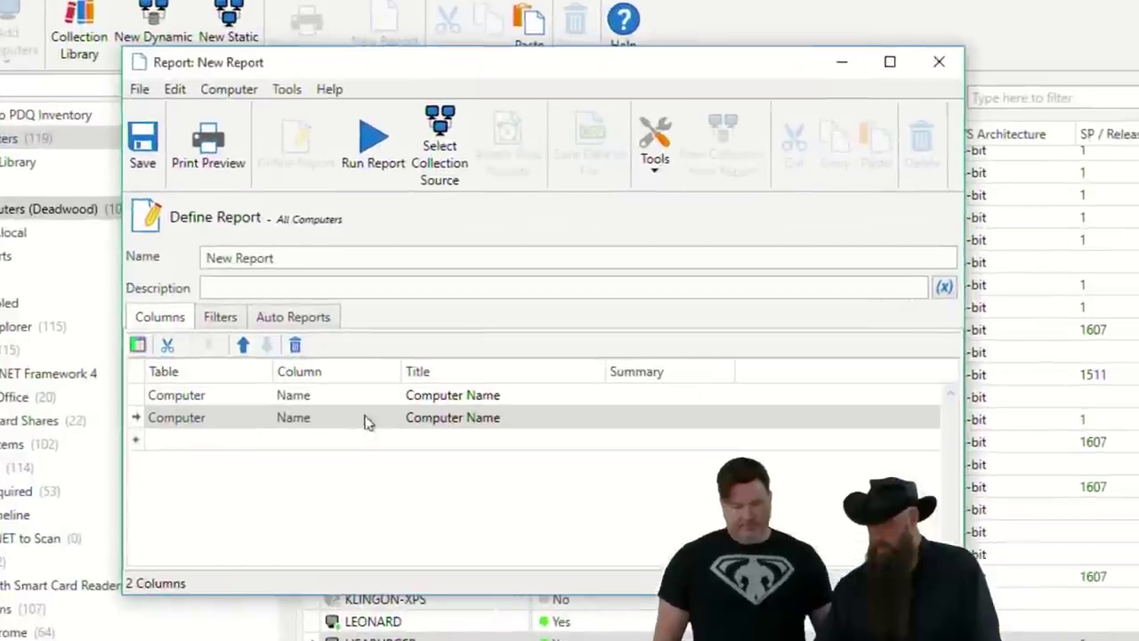
left_click(368, 421)
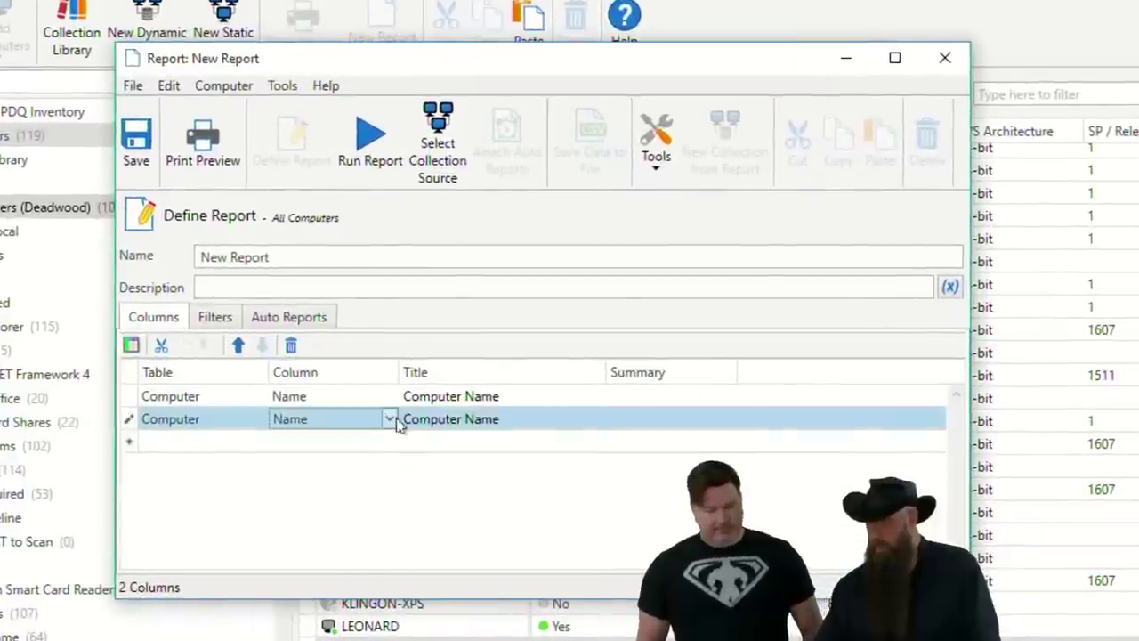
left_click(391, 418)
left_click_drag(454, 474, 448, 580)
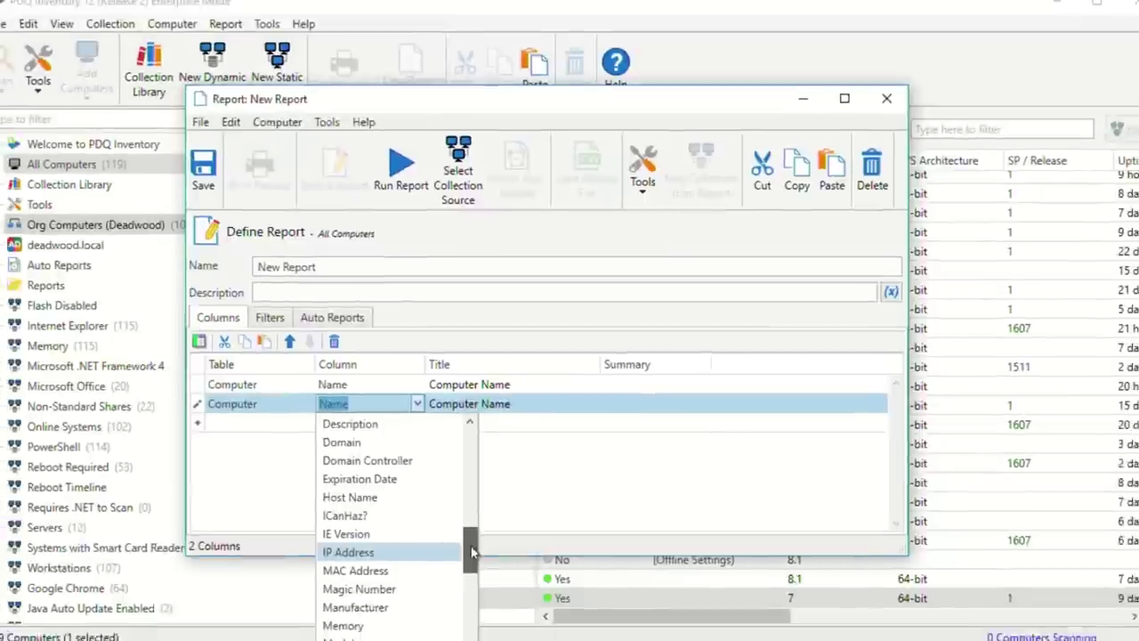
left_click_drag(450, 596, 456, 531)
scroll(484, 487, "up", 5)
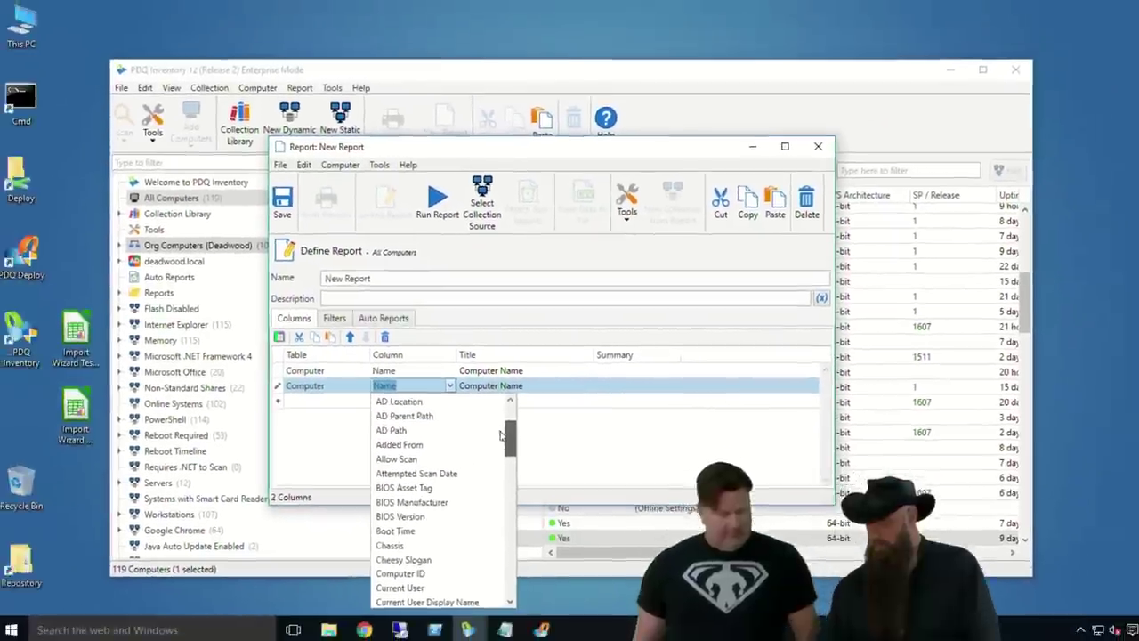
scroll(504, 428, "up", 1)
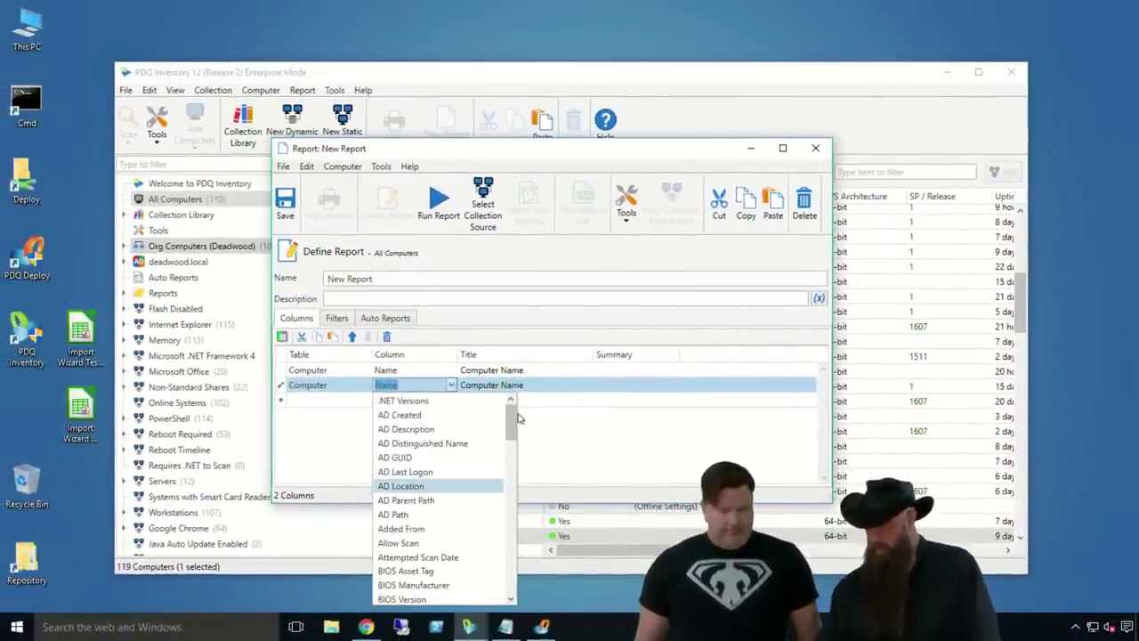
left_click_drag(512, 425, 512, 450)
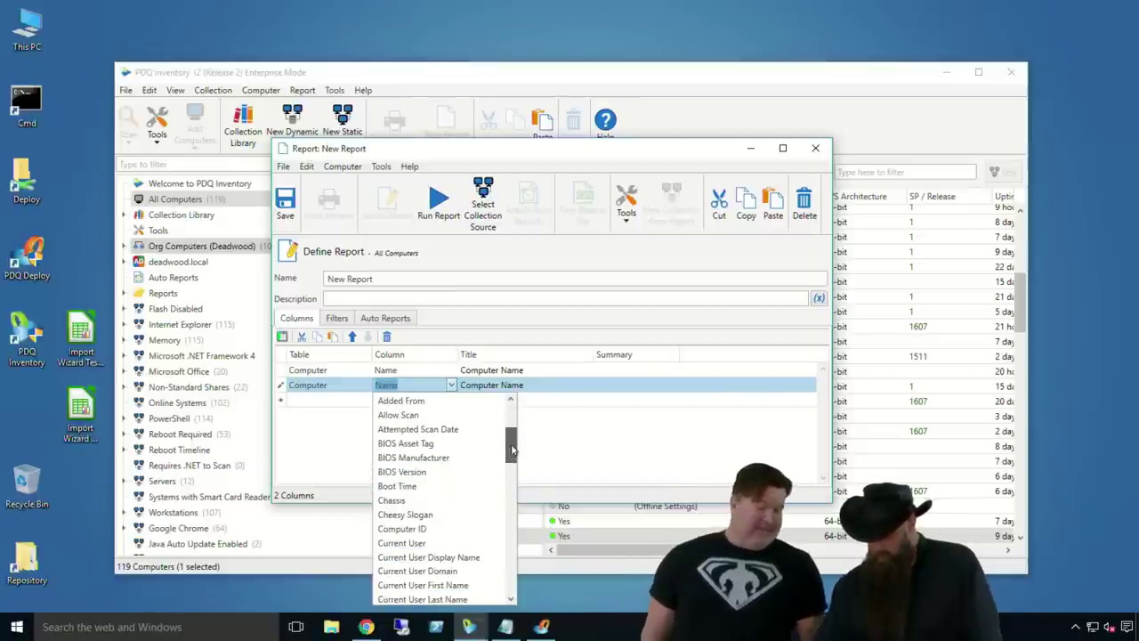
left_click_drag(512, 450, 518, 474)
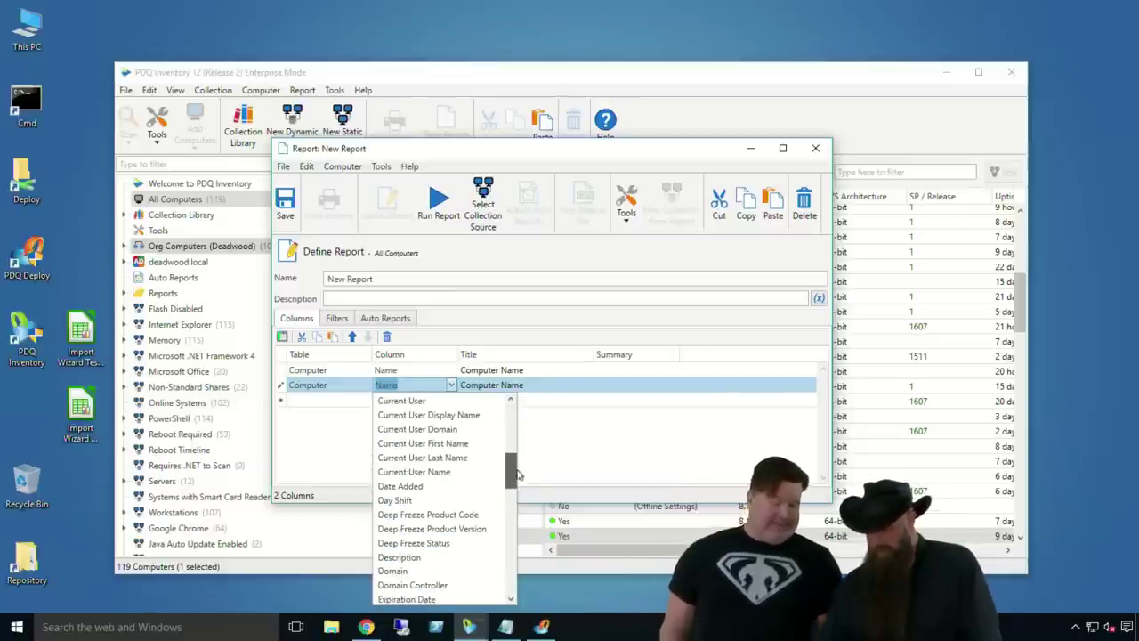
left_click(394, 500)
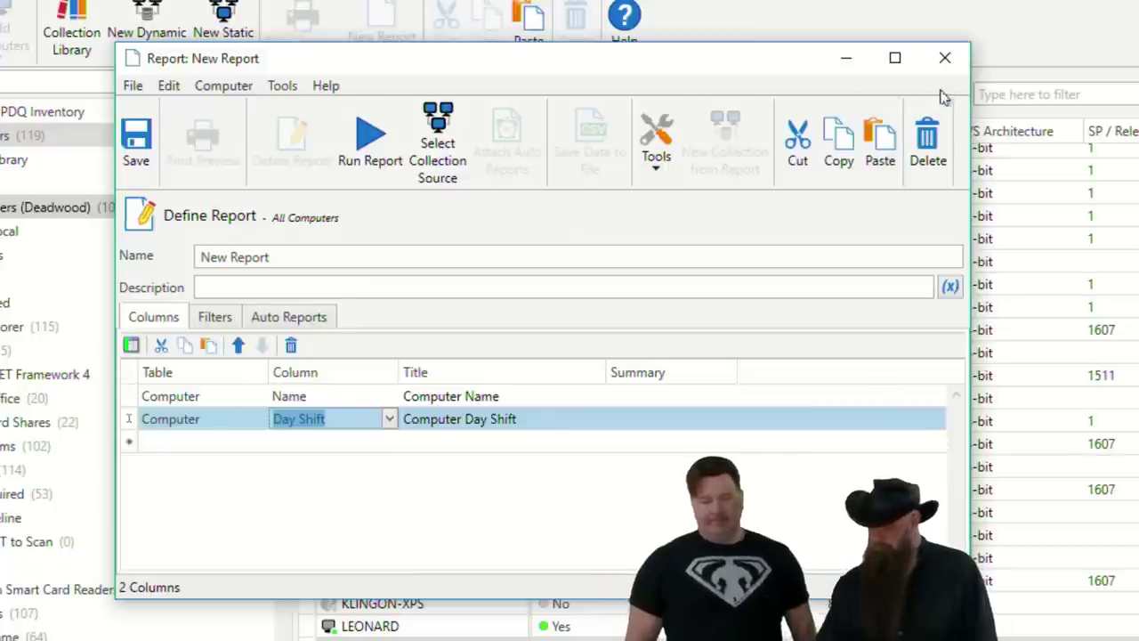
left_click(946, 58)
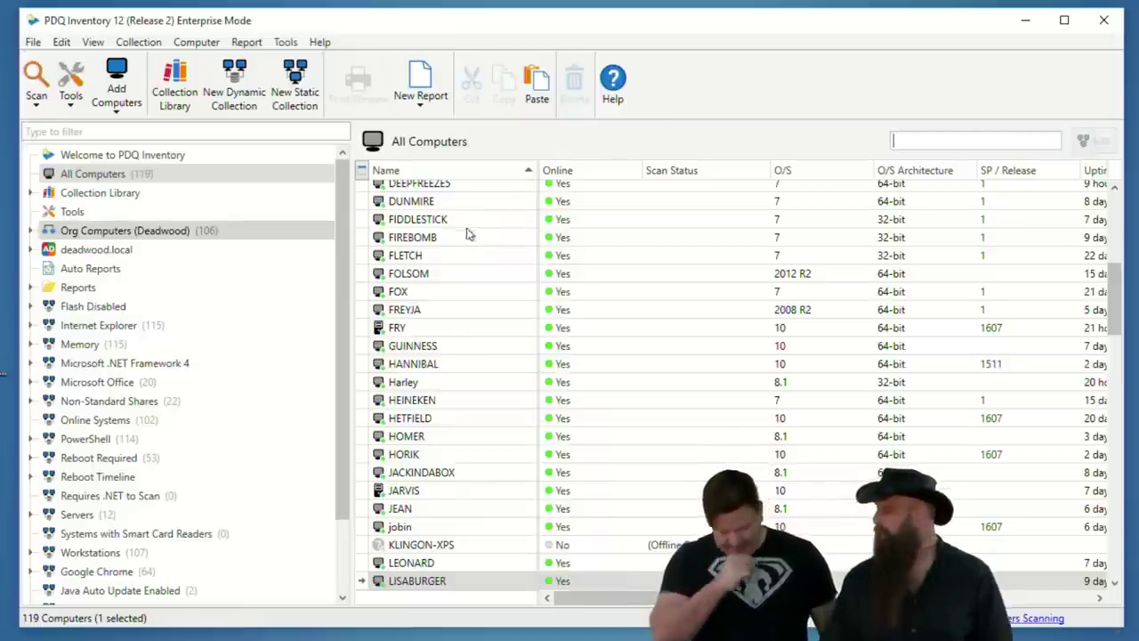
Open DUNMIRE's Disk Drives page and examine the BitLocker columns of the logical partitions and the drive's SMART Status
left_click(417, 205)
double_click(415, 205)
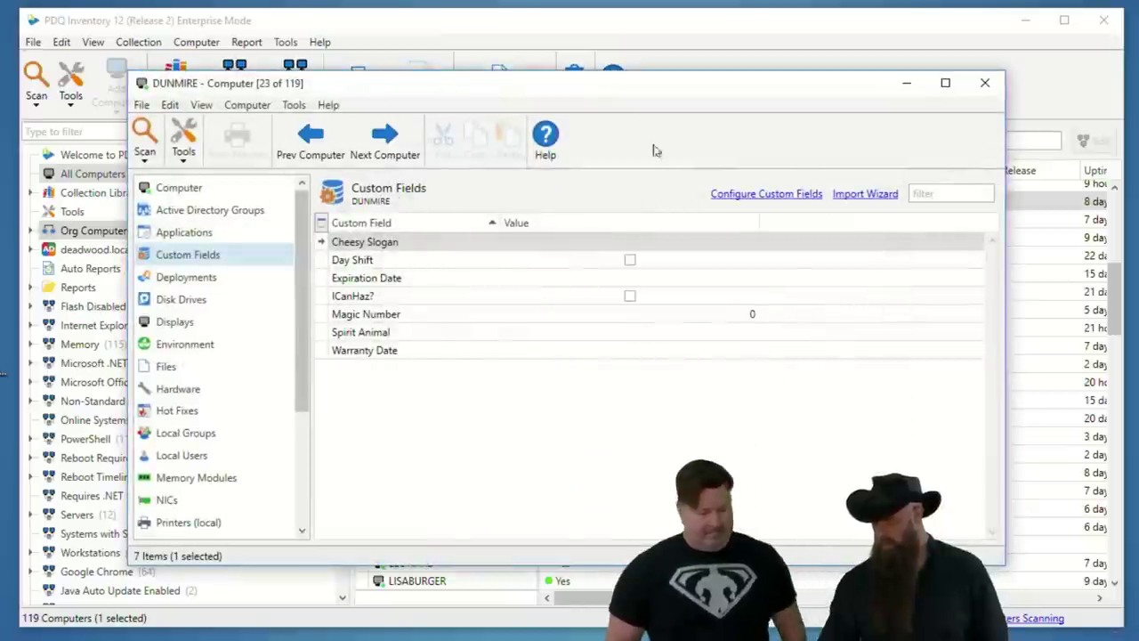
left_click(178, 301)
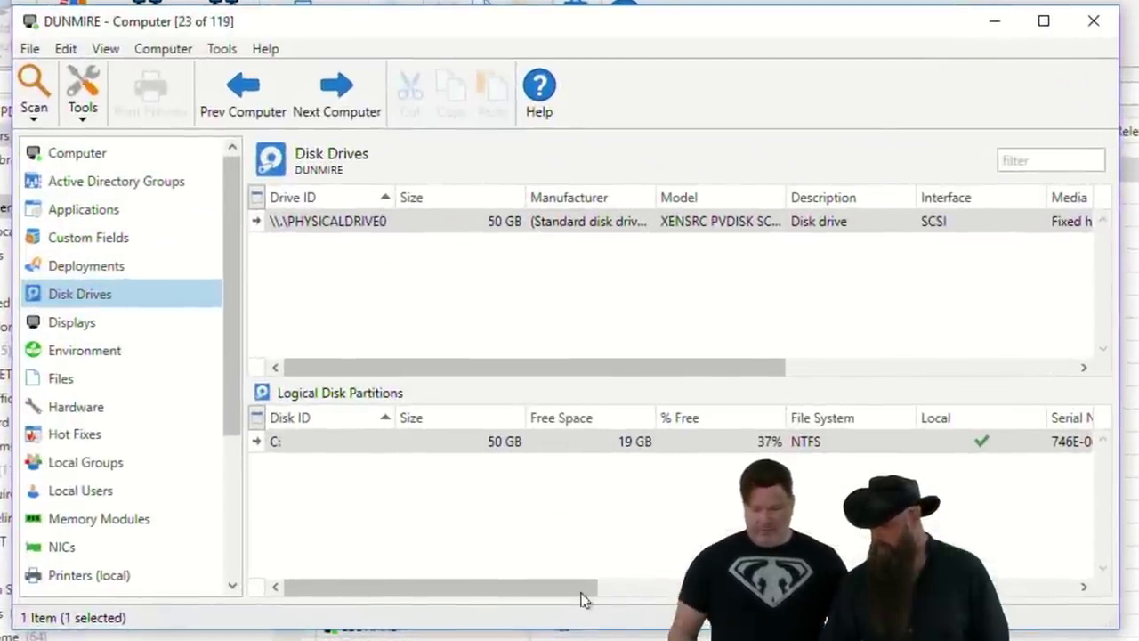
left_click_drag(583, 535, 925, 539)
left_click_drag(1008, 601, 1089, 594)
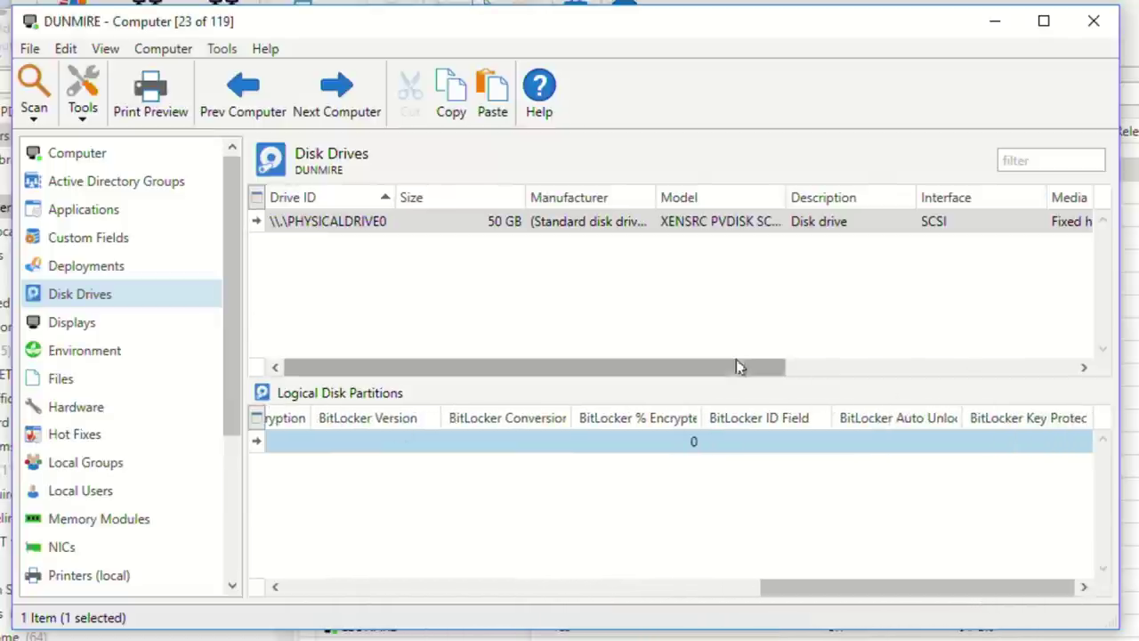
left_click(1041, 364)
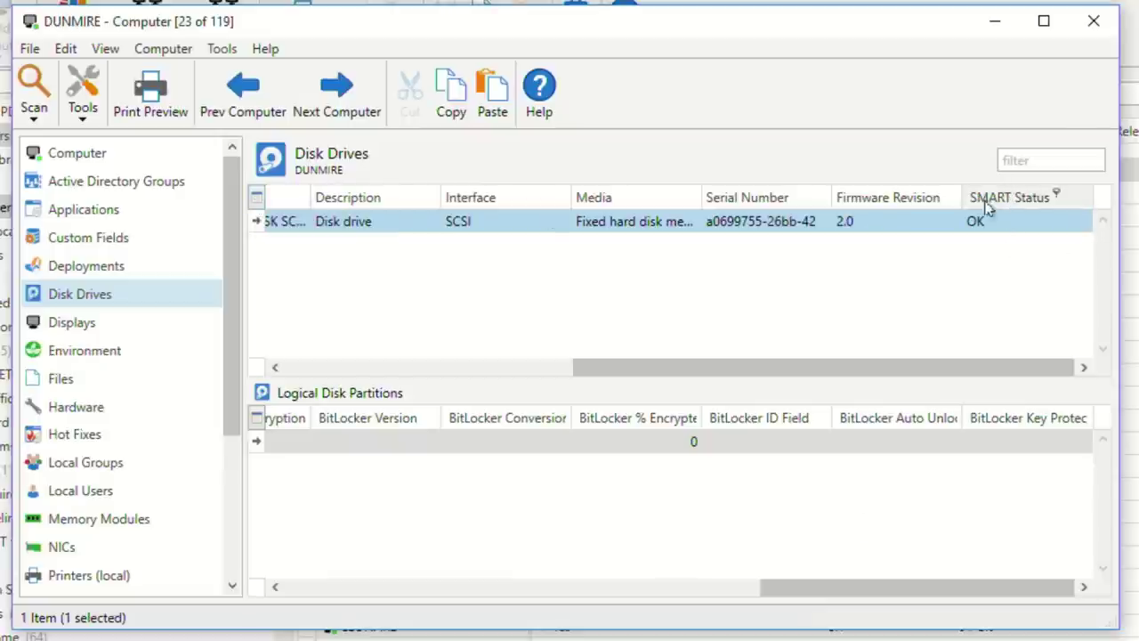
Reorder the Disk Drives columns by placing SMART Status directly after Interface and moving Model above Manufacturer
left_click_drag(974, 201, 549, 204)
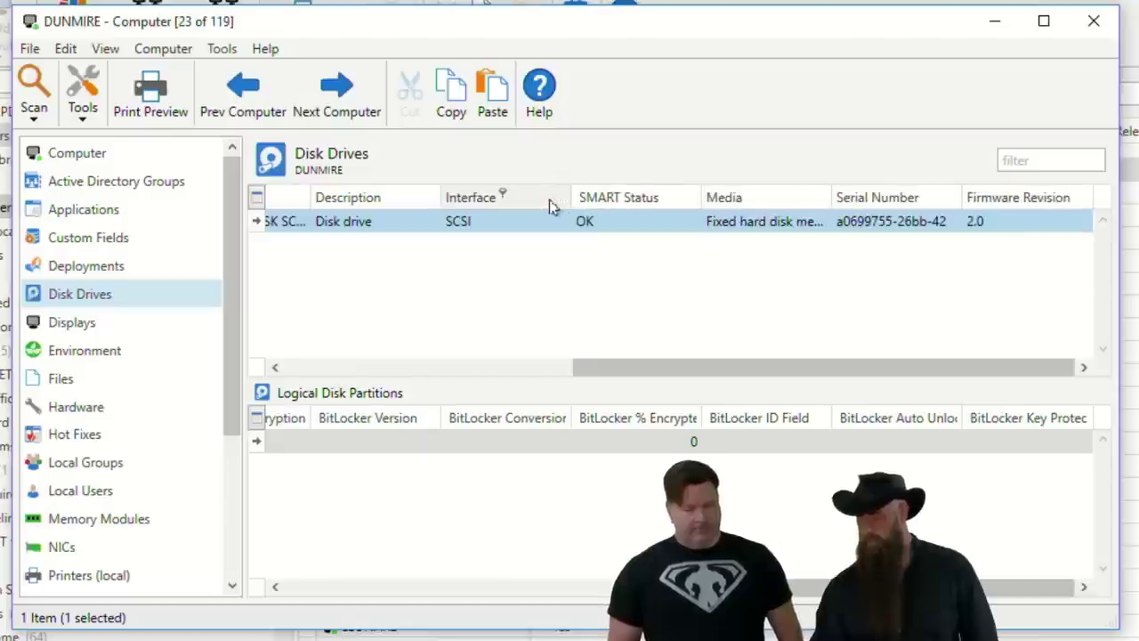
left_click(255, 199)
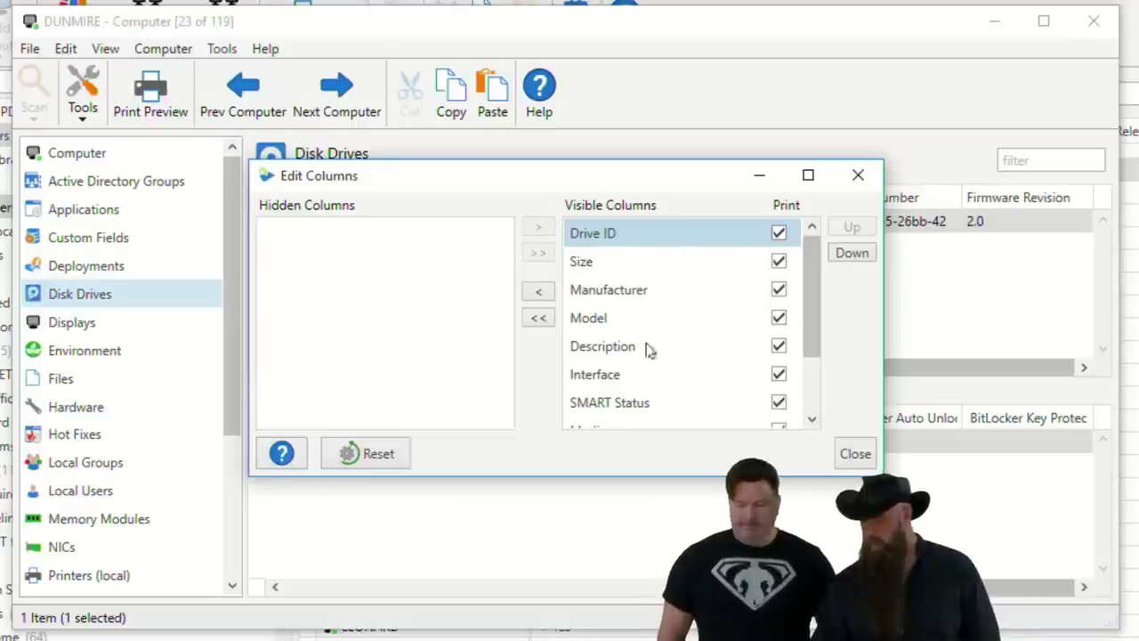
left_click(612, 322)
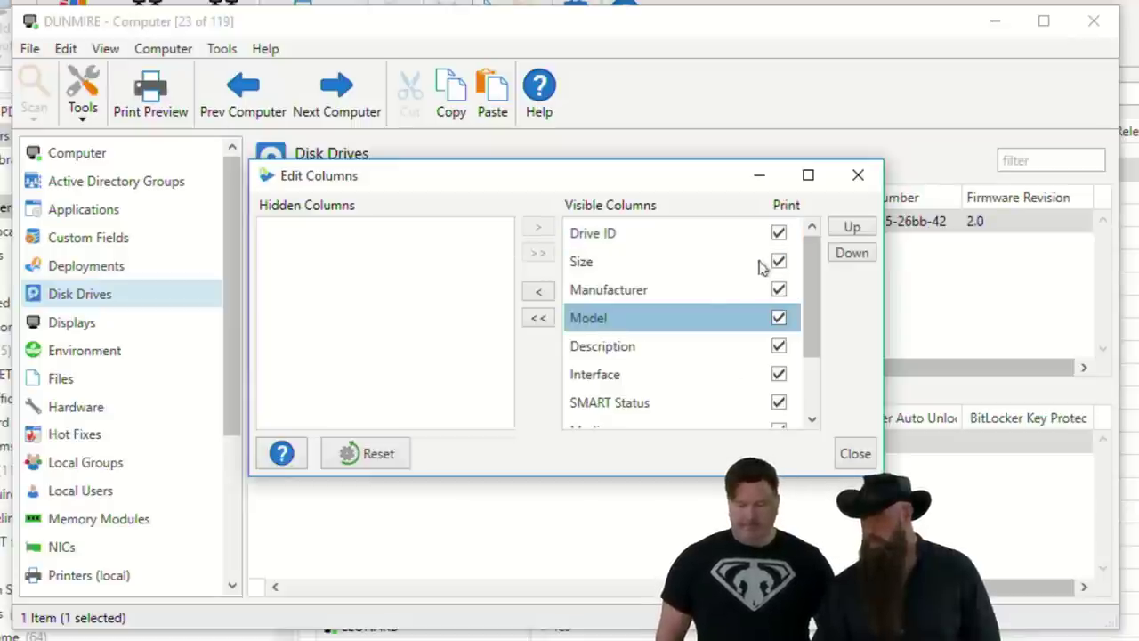
left_click(852, 227)
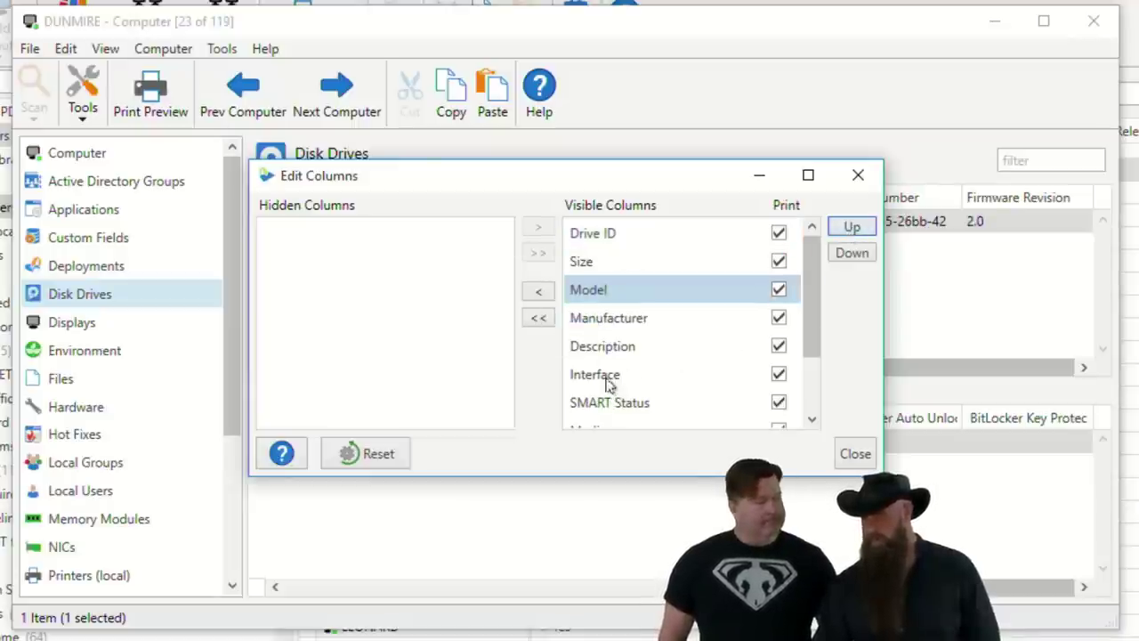
Hide the Description and Manufacturer columns from the Disk Drives list, and close DUNMIRE's computer window
left_click(607, 349)
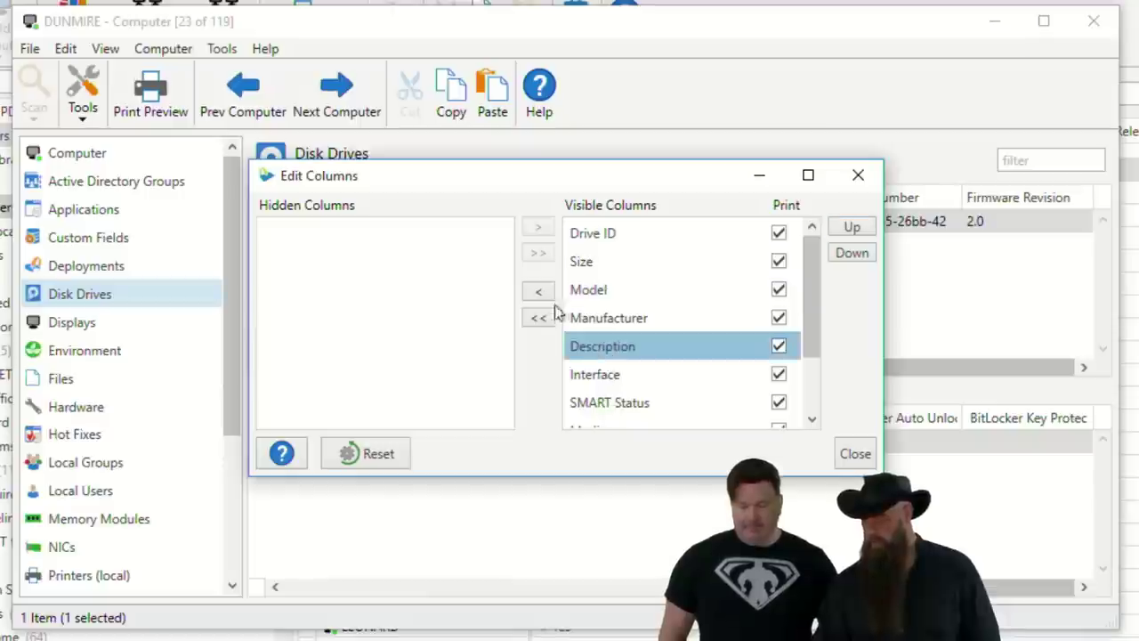
left_click(539, 292)
left_click(604, 320)
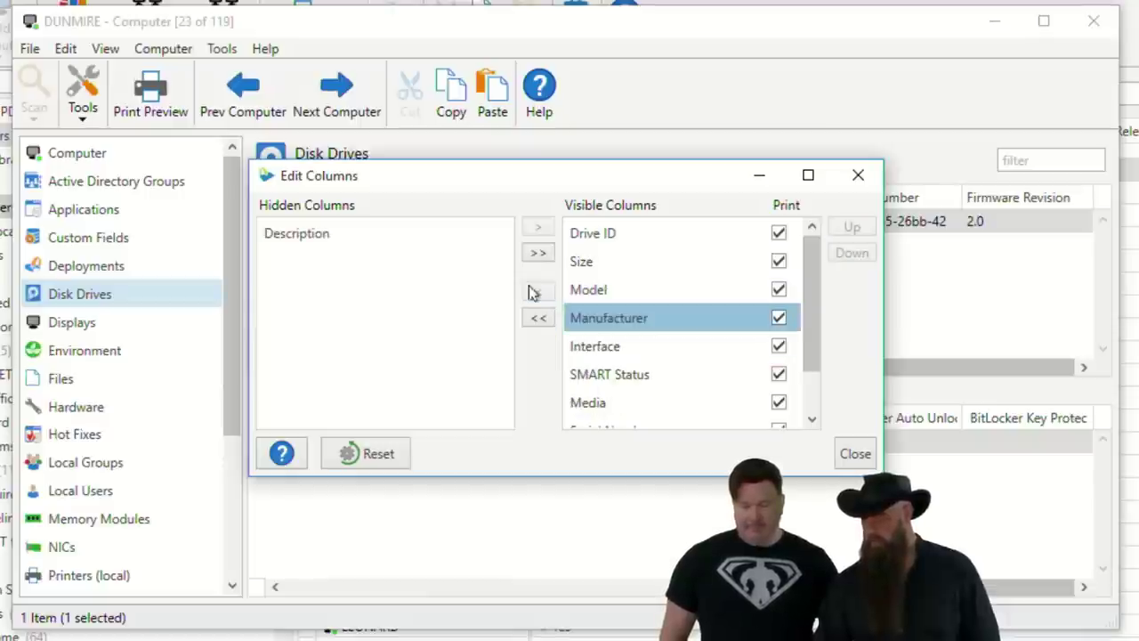
left_click(537, 294)
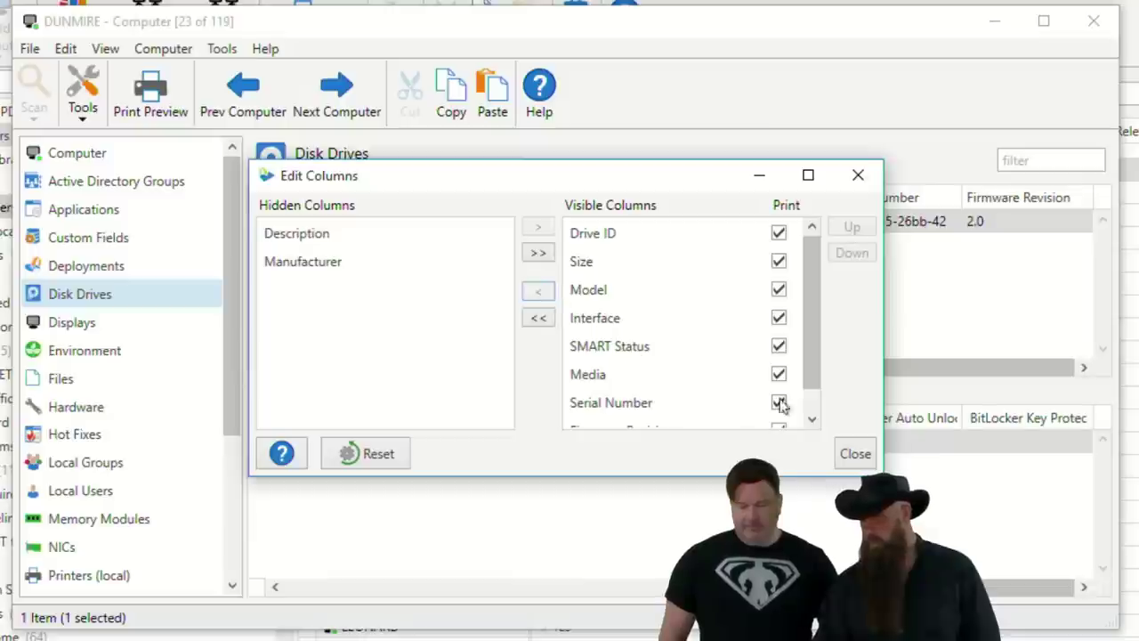
left_click(852, 455)
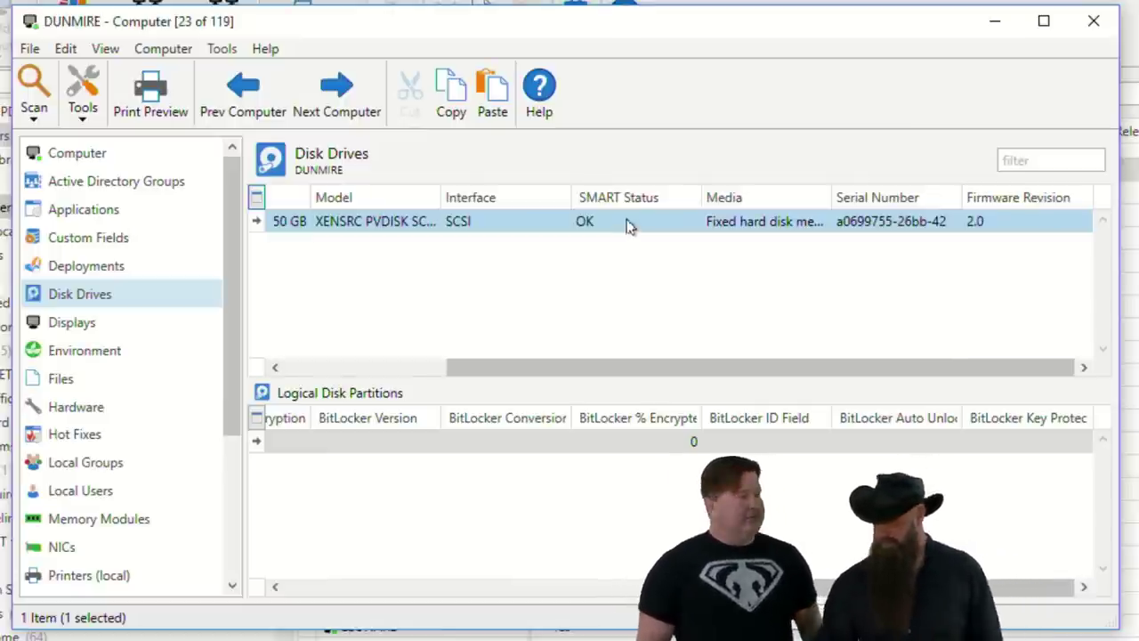
left_click(1096, 27)
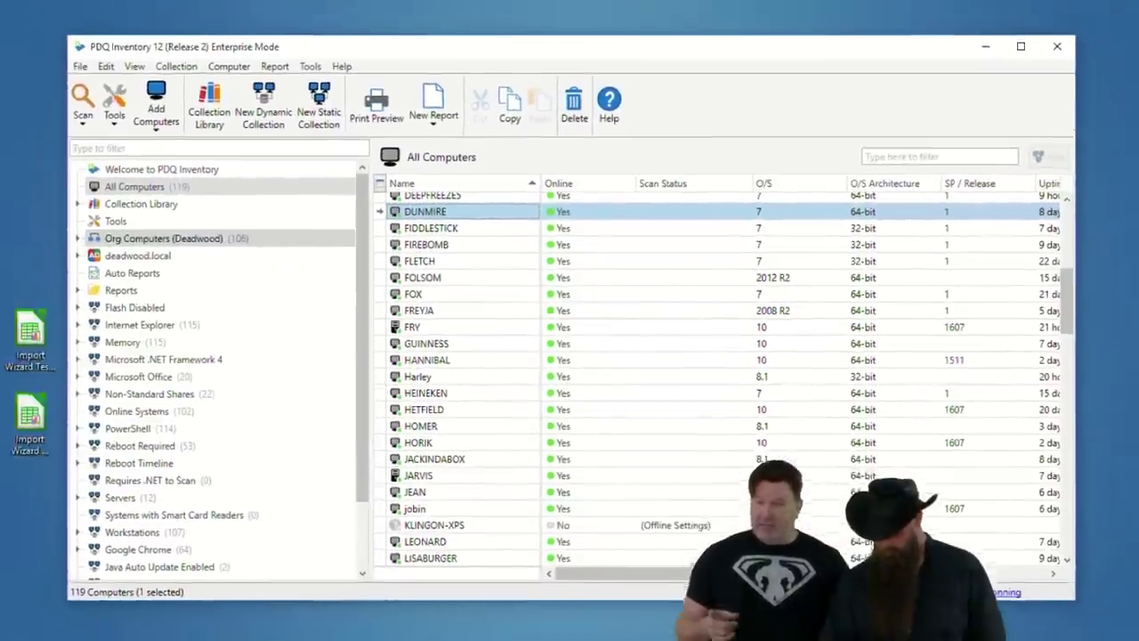
Switch to the browser's Win32_DiskDrive class documentation and examine the class syntax and the Availability property's status values
key("alt+Tab")
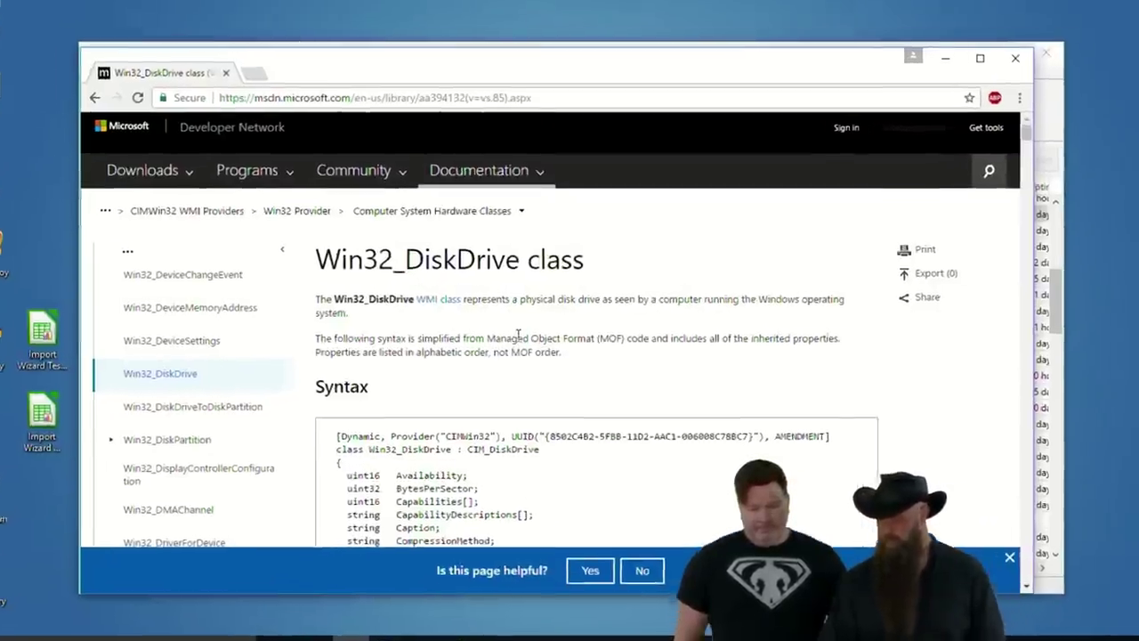
scroll(527, 334, "down", 5)
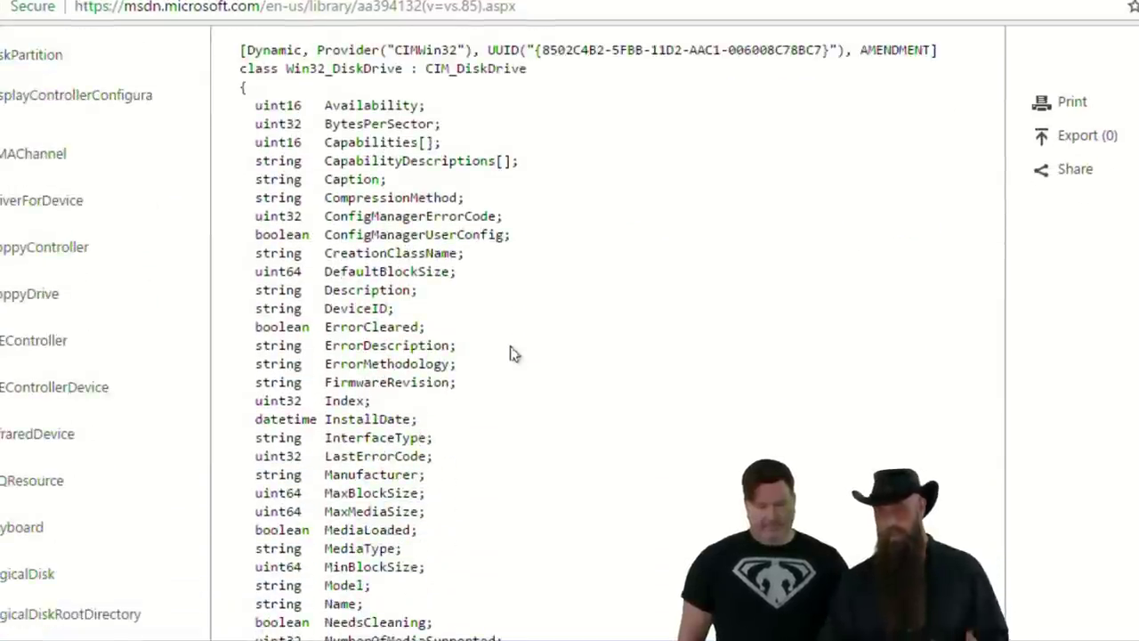
scroll(513, 353, "down", 5)
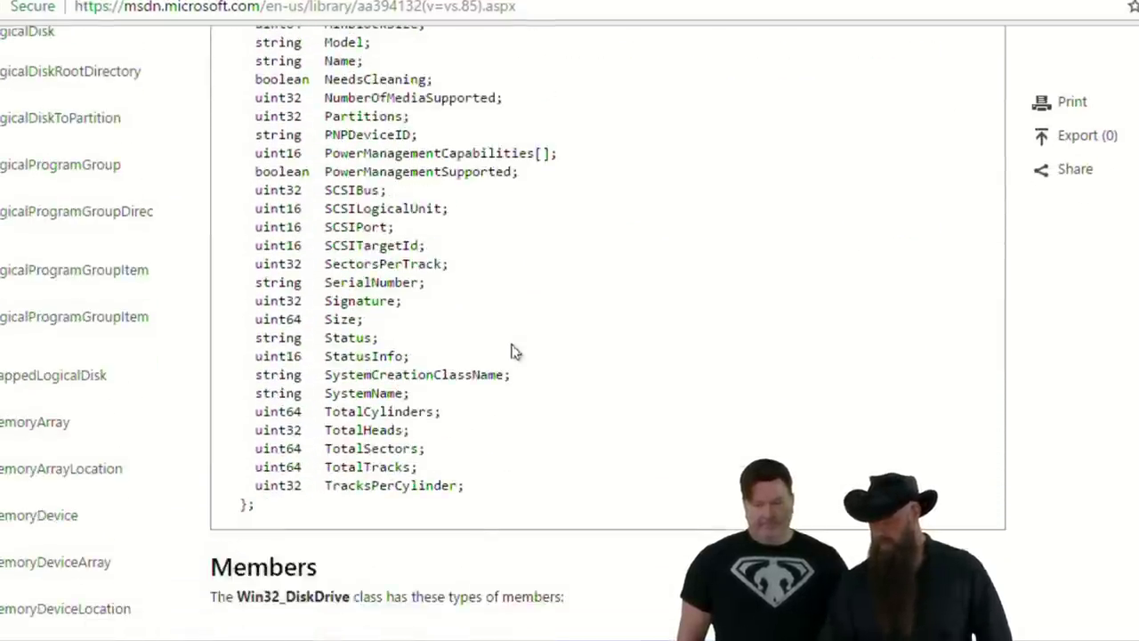
scroll(514, 353, "down", 10)
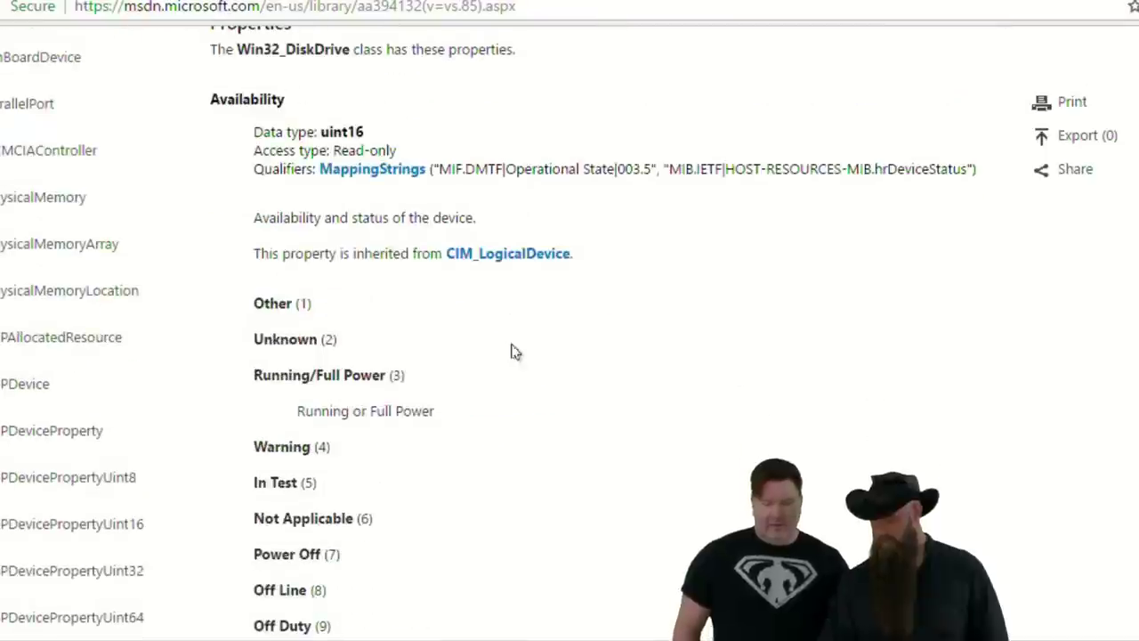
scroll(514, 352, "down", 2)
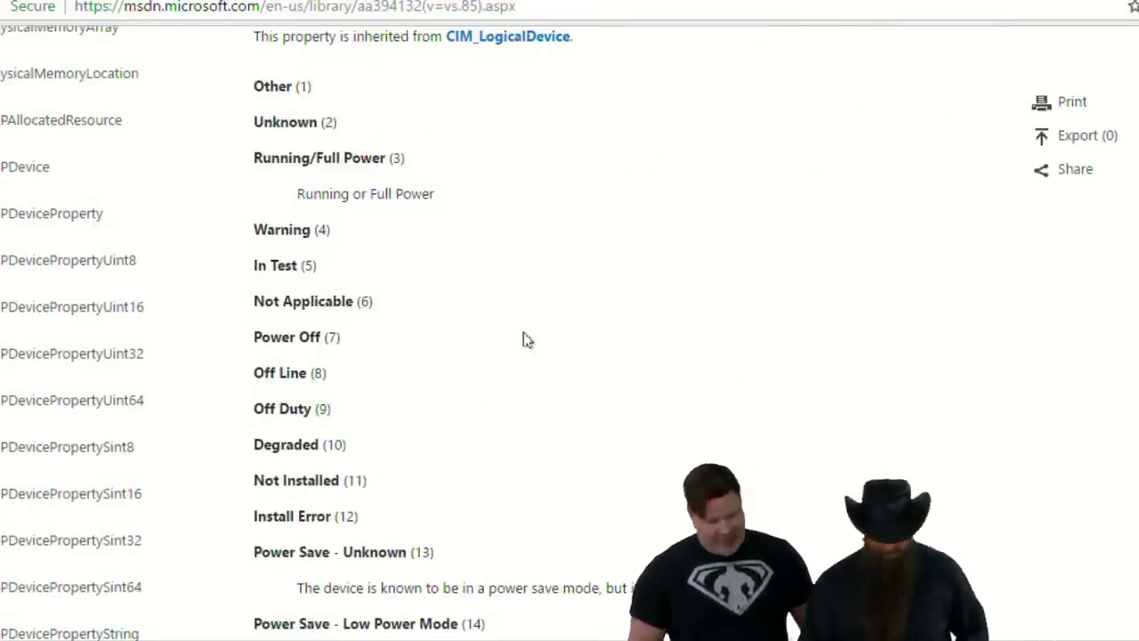
scroll(570, 356, "down", 1)
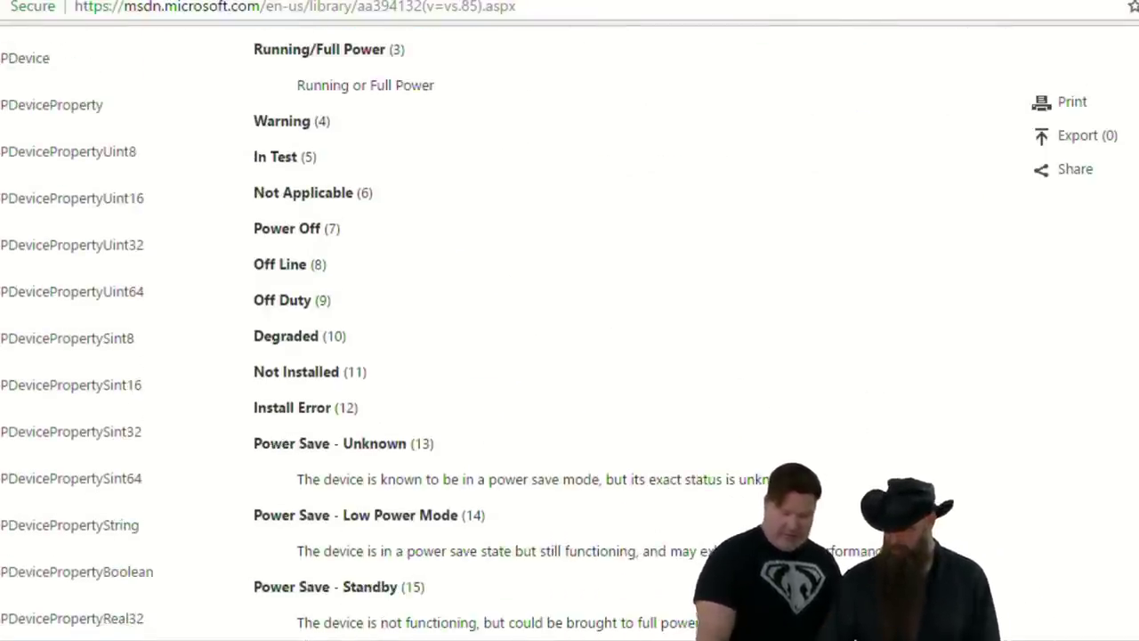
Review the SMART status values in Smart statuses.txt in Notepad, close the file, and minimize the browser
key("alt+Tab")
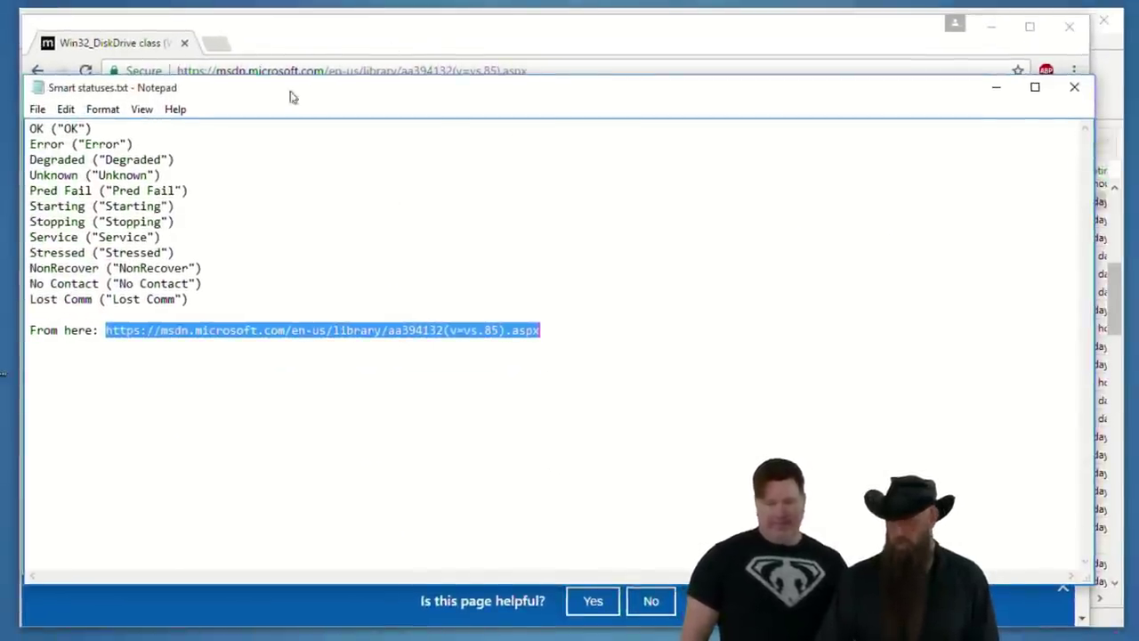
left_click_drag(294, 96, 364, 112)
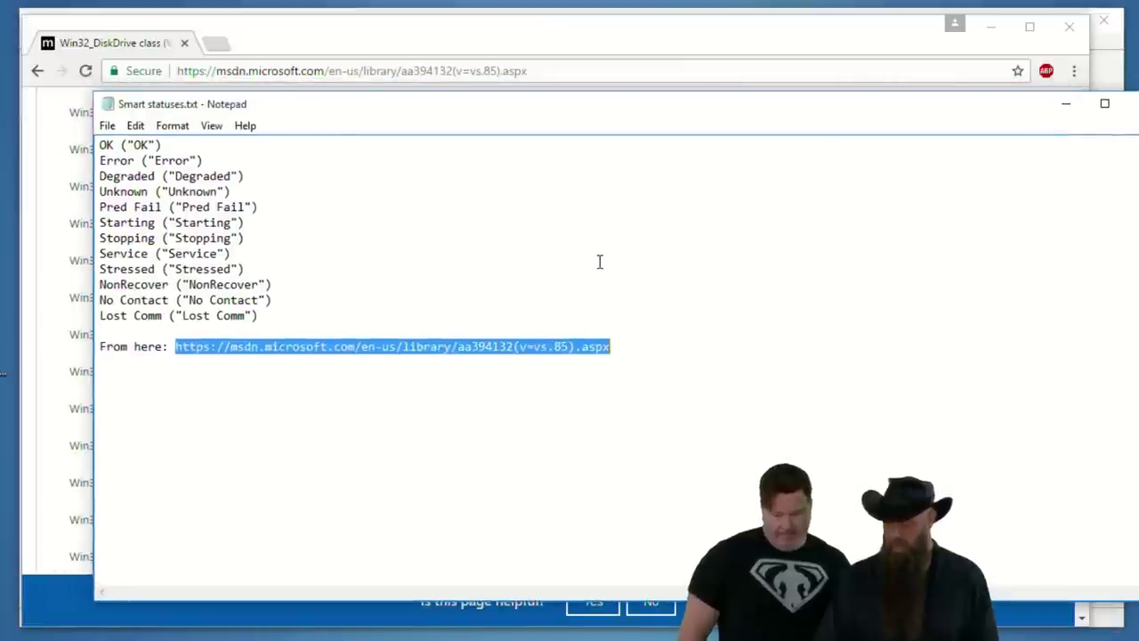
left_click(628, 346)
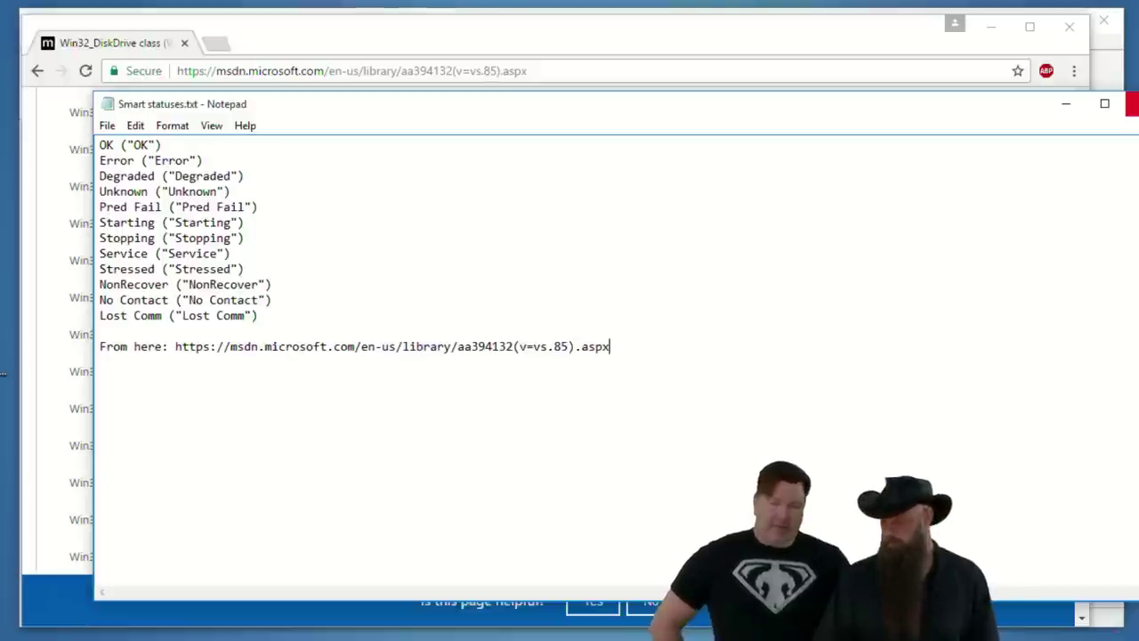
left_click(1132, 103)
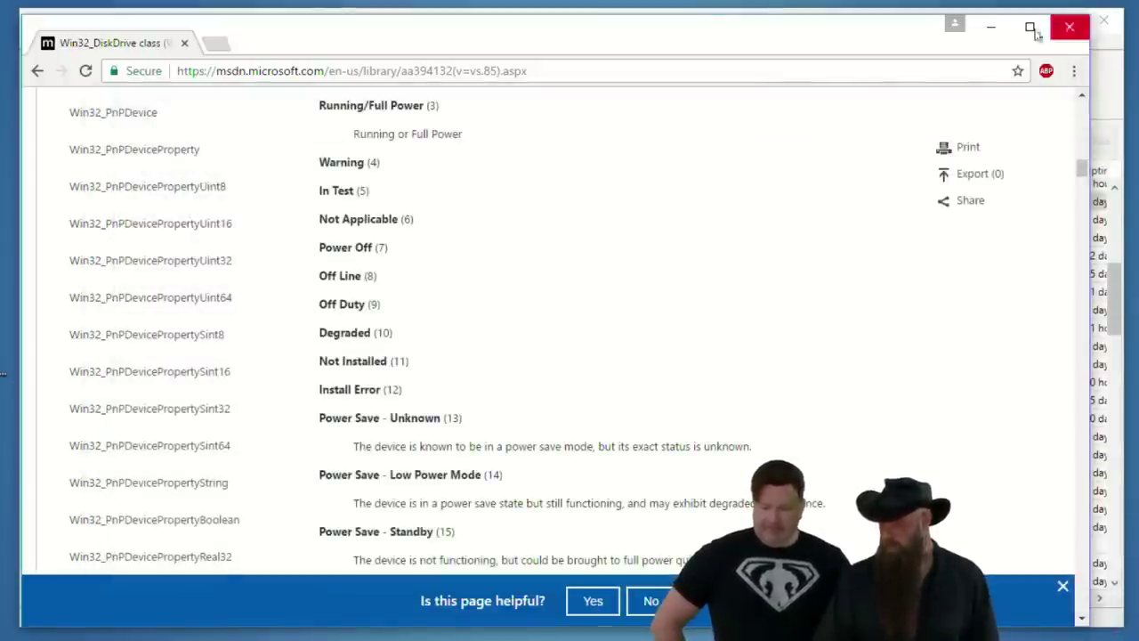
left_click(989, 30)
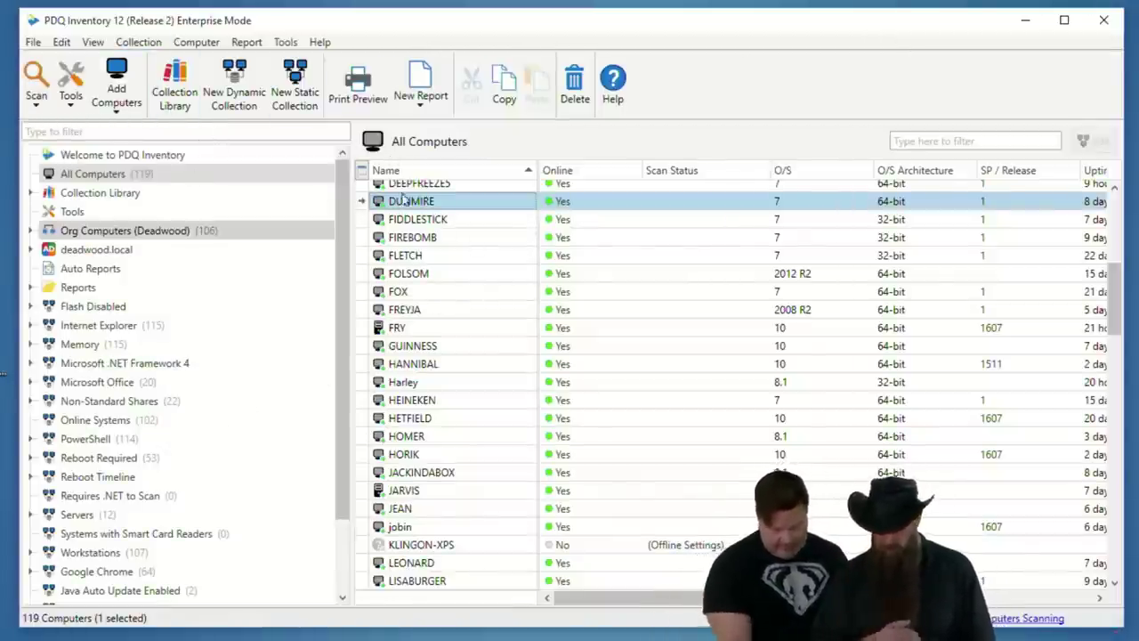
Open the Smart Drive Status dynamic collection, examine its SMART Status filter, and close the definition
scroll(169, 409, "down", 2)
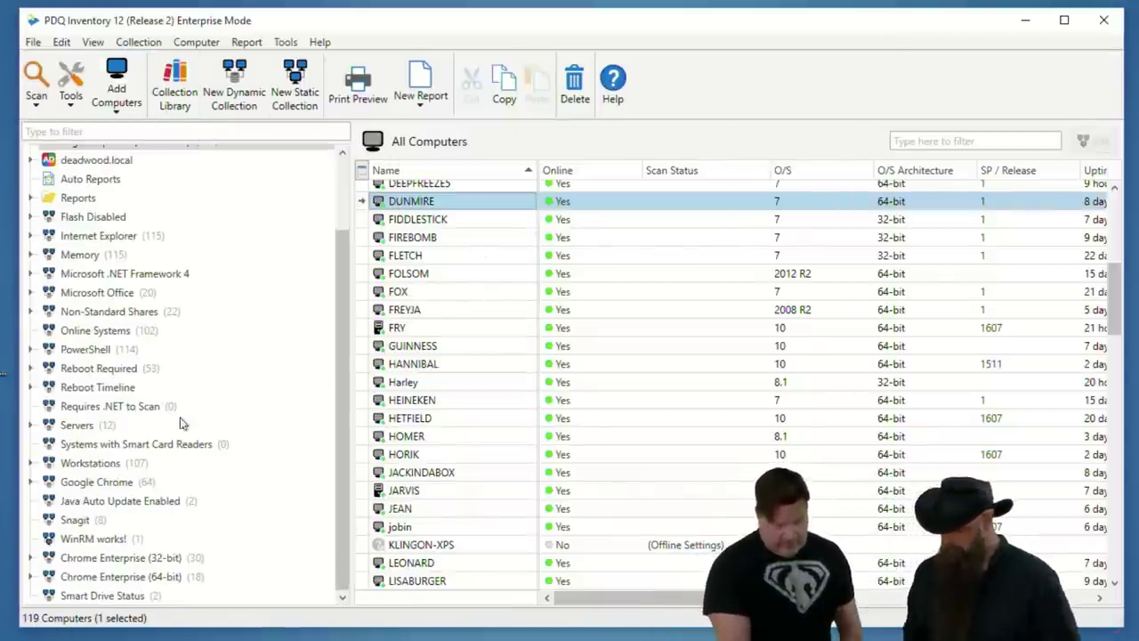
double_click(118, 600)
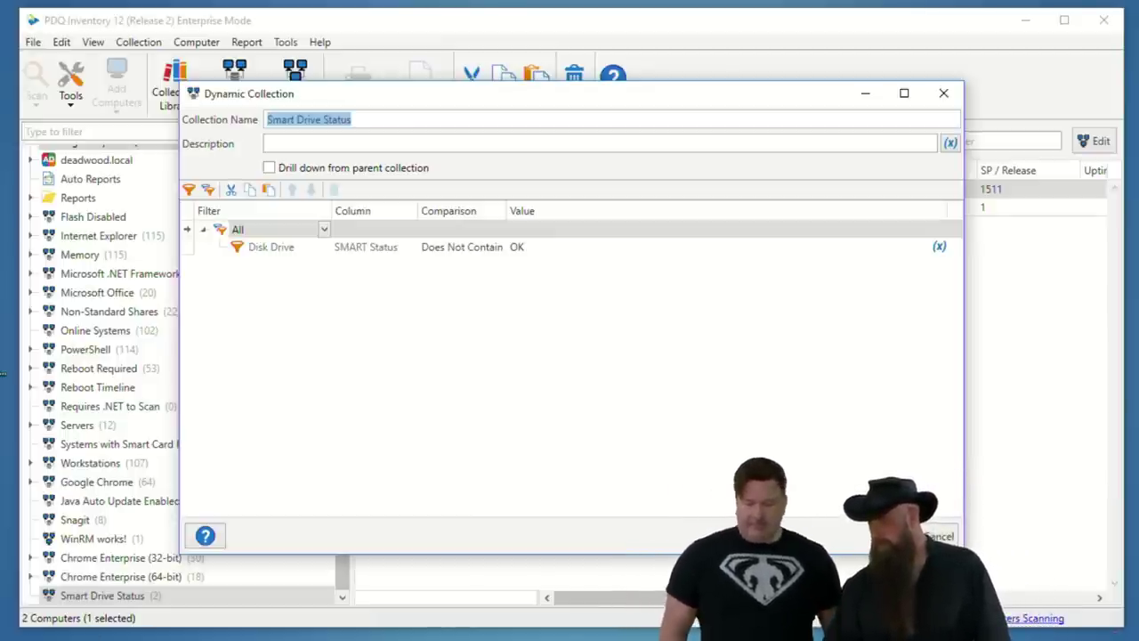
key("Return")
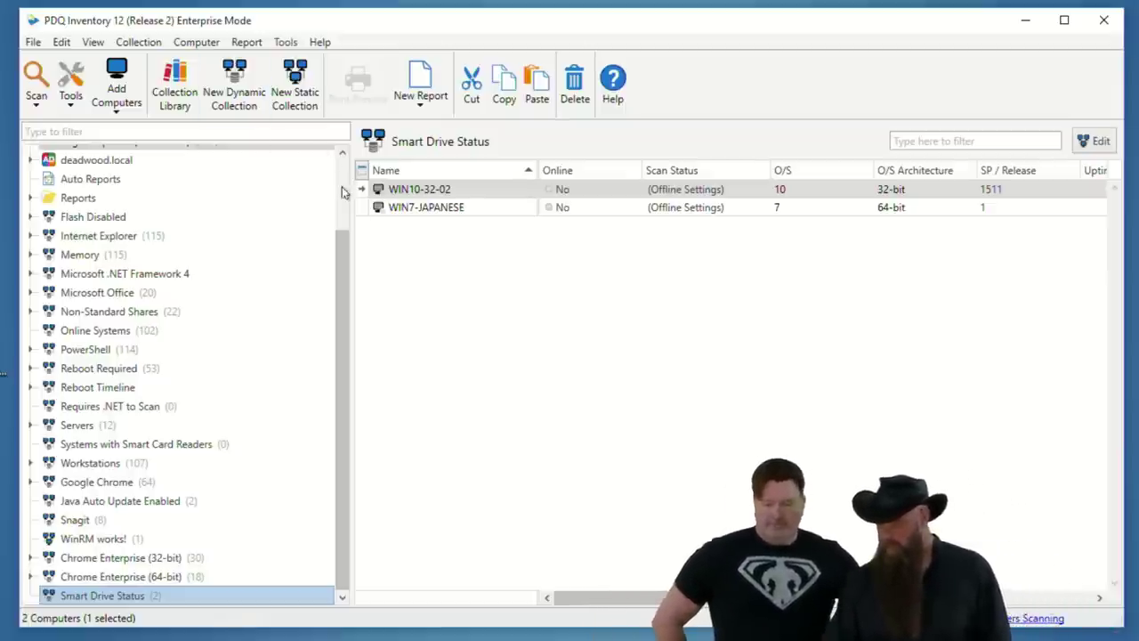
Add the Deep Freeze Status column to the Collection Page for All Computers and close the column preferences
scroll(343, 190, "up", 2)
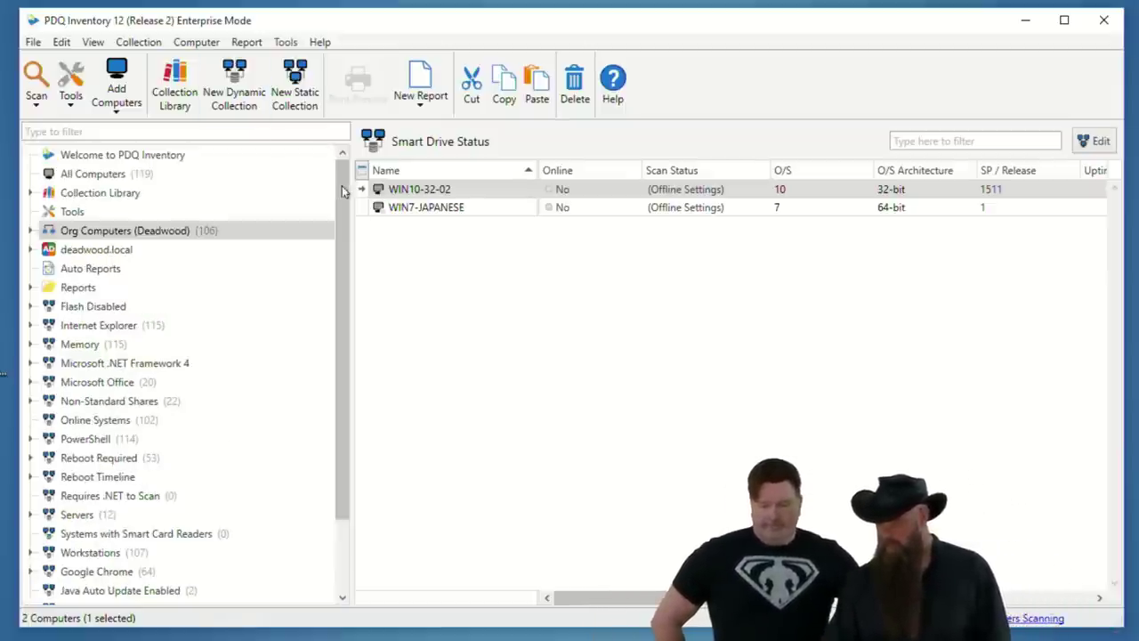
left_click(94, 177)
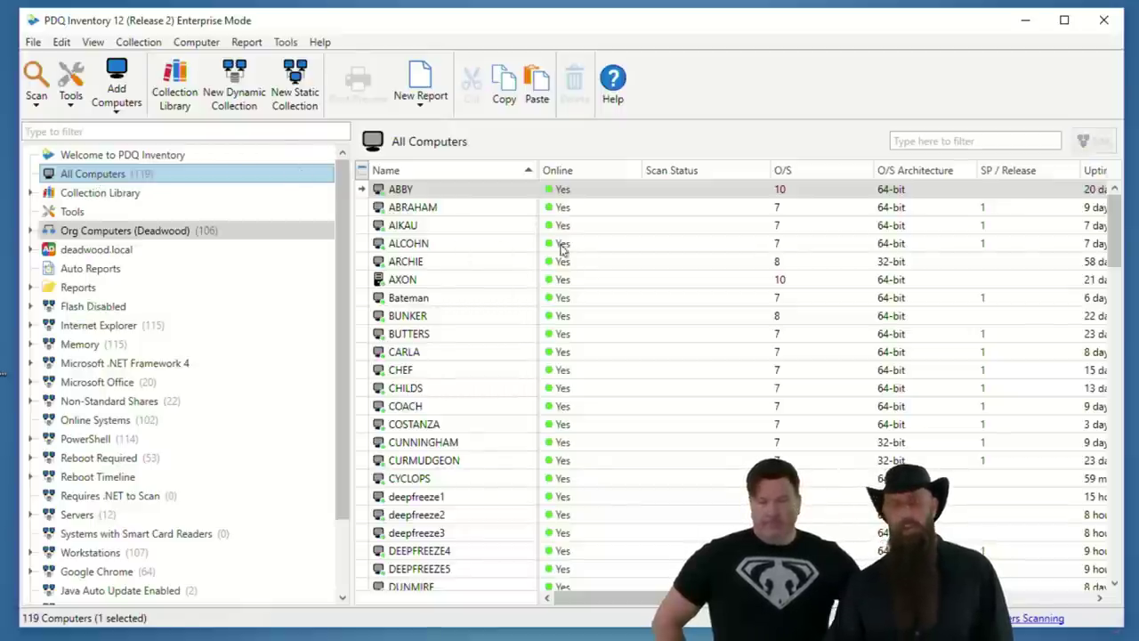
left_click(362, 172)
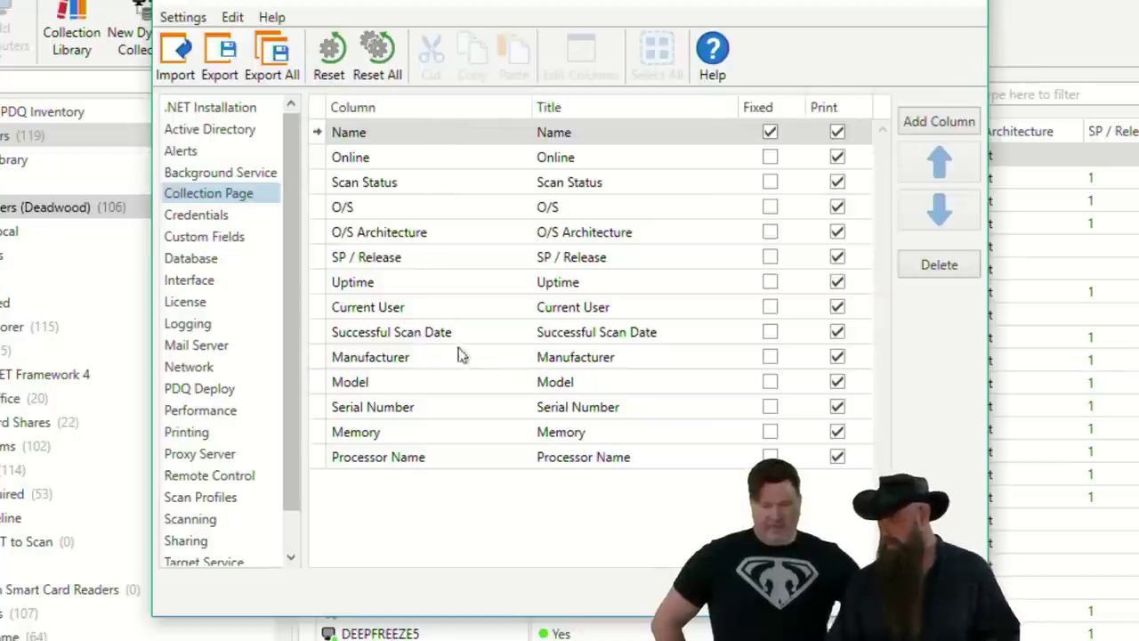
left_click(947, 124)
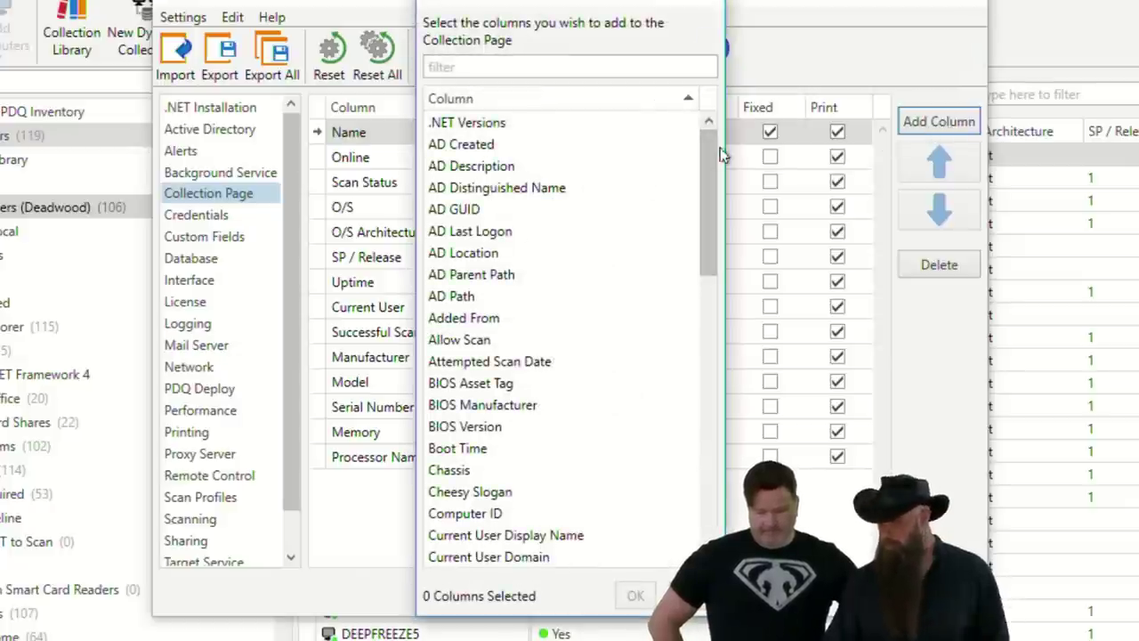
left_click_drag(712, 155, 657, 302)
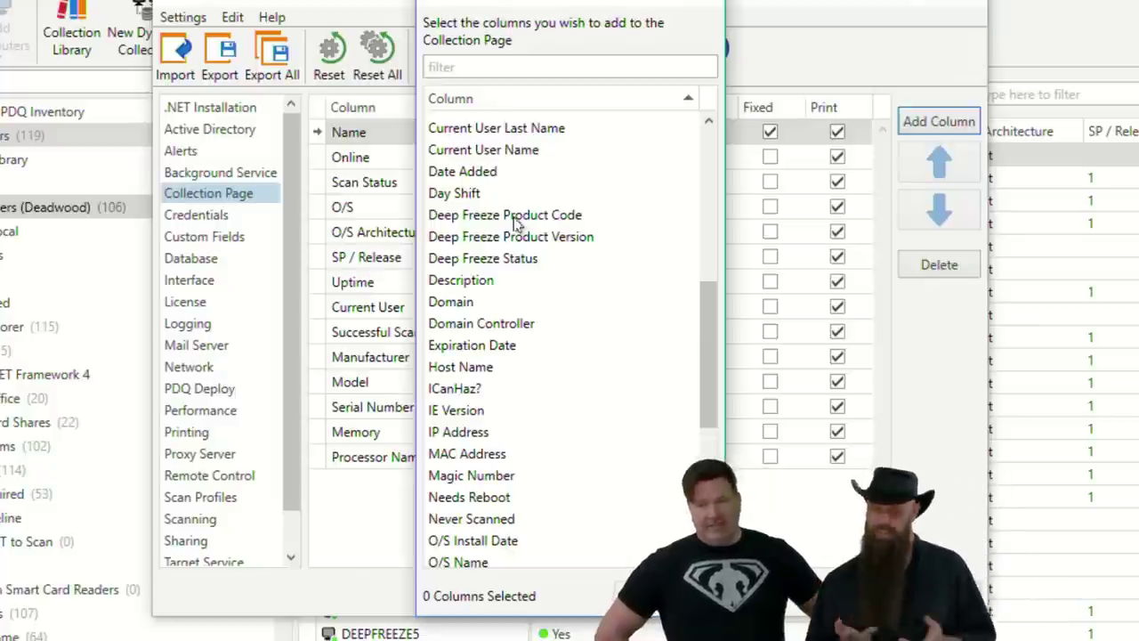
double_click(512, 264)
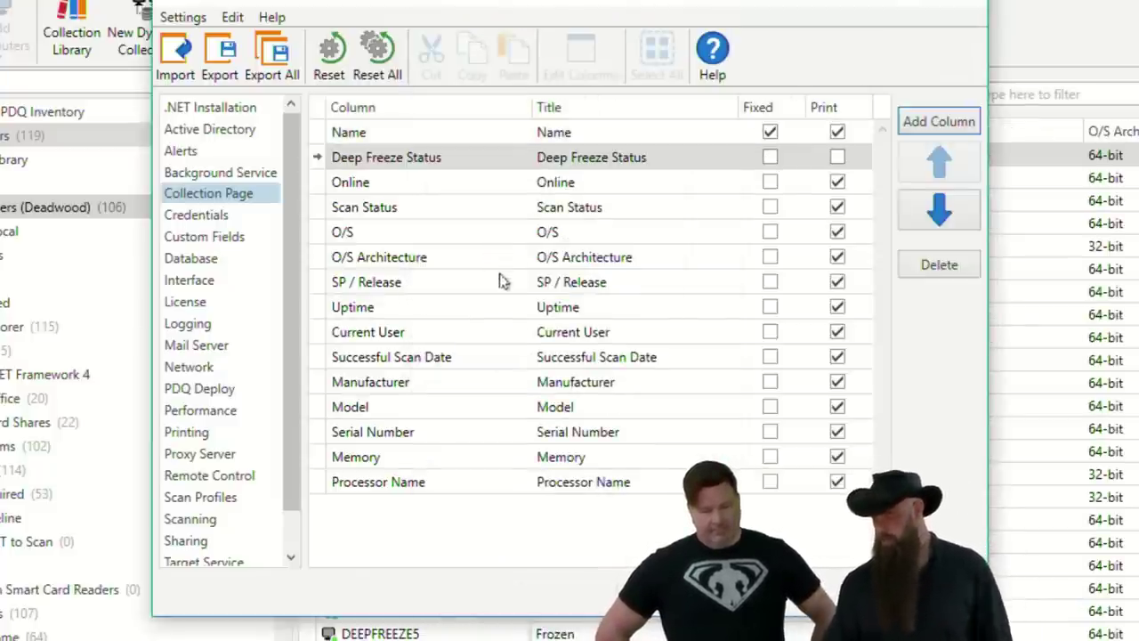
key("Return")
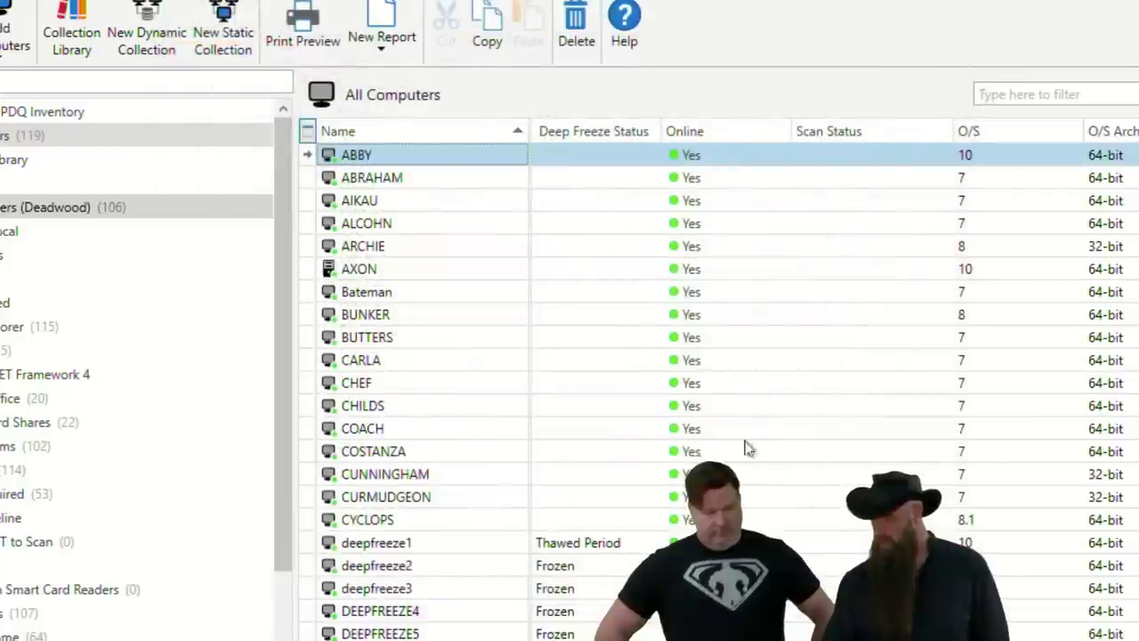
Sort All Computers by Deep Freeze Status and filter that column to non-blank values
scroll(585, 401, "down", 2)
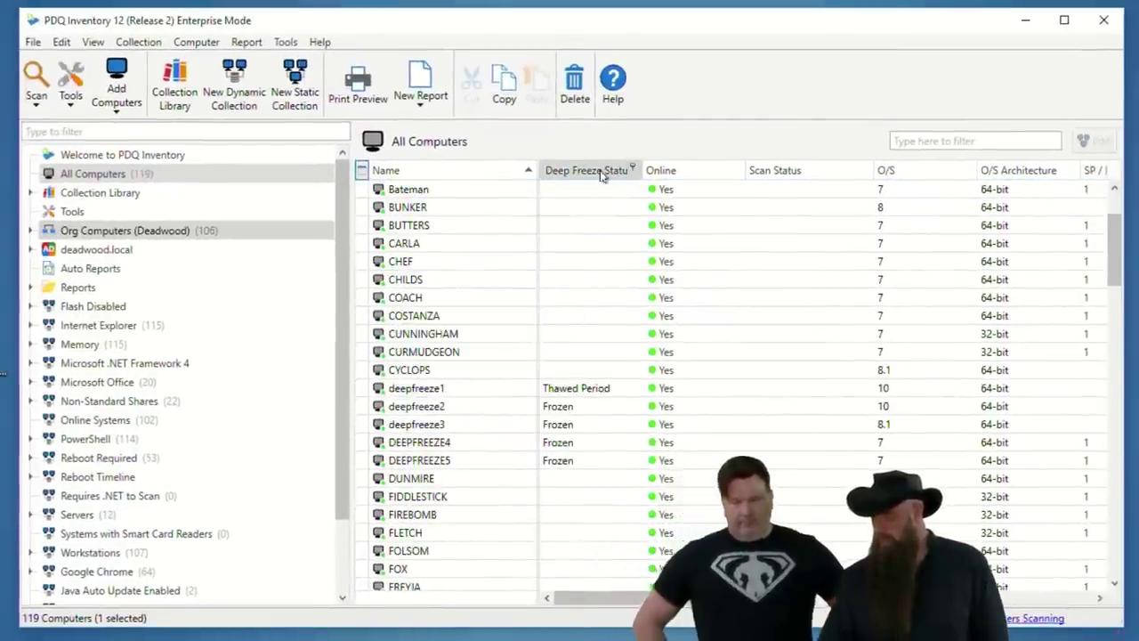
left_click(602, 174)
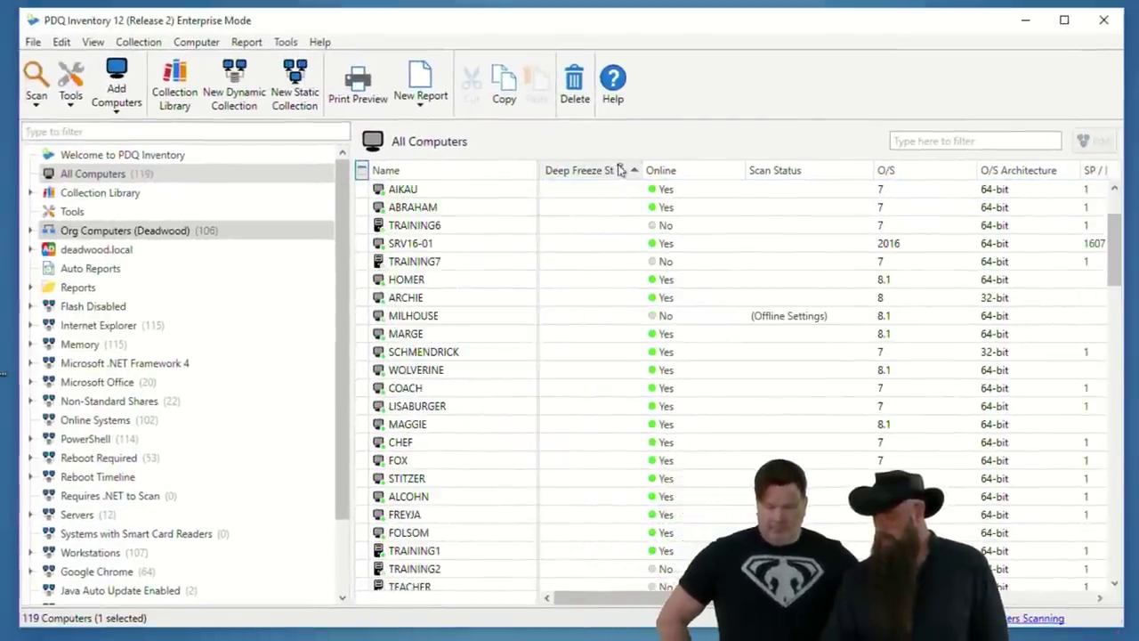
left_click(620, 169)
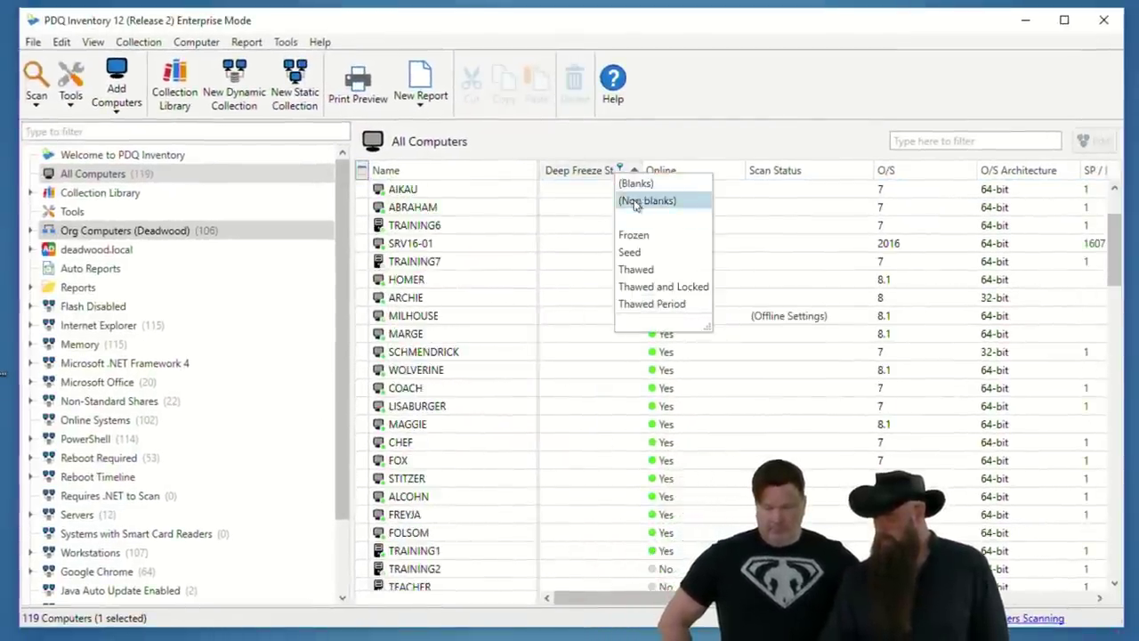
left_click(635, 203)
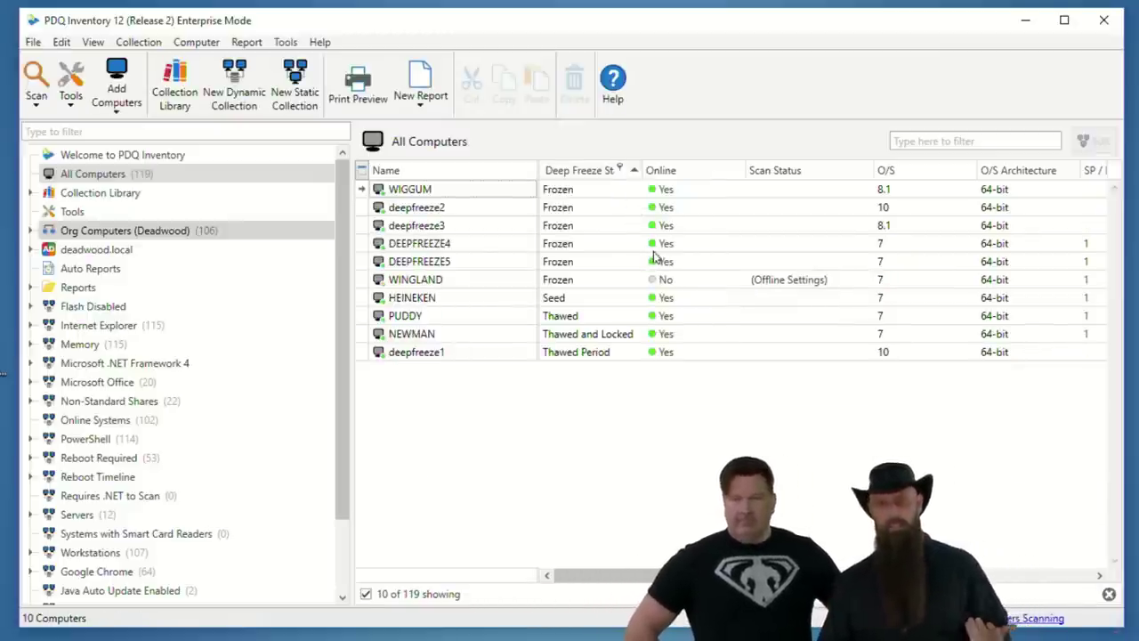
left_click_drag(577, 172, 737, 175)
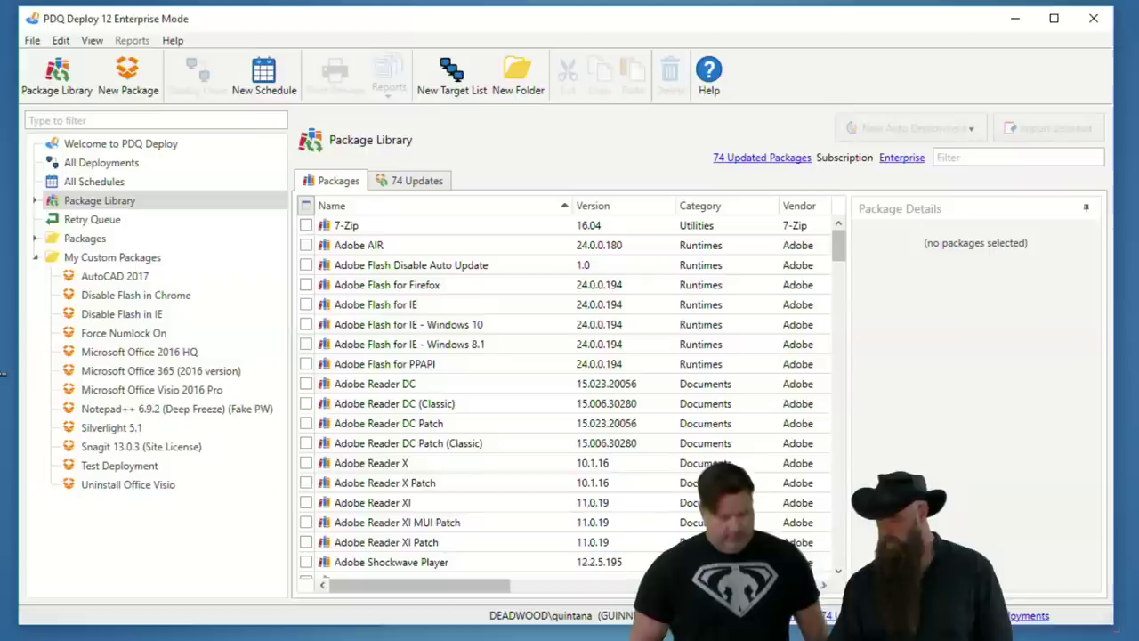
In PDQ Deploy, open the Notepad++ 6.9.2 (Deep Freeze) package and examine Step 1's thaw command, widening the steps list
left_click(154, 411)
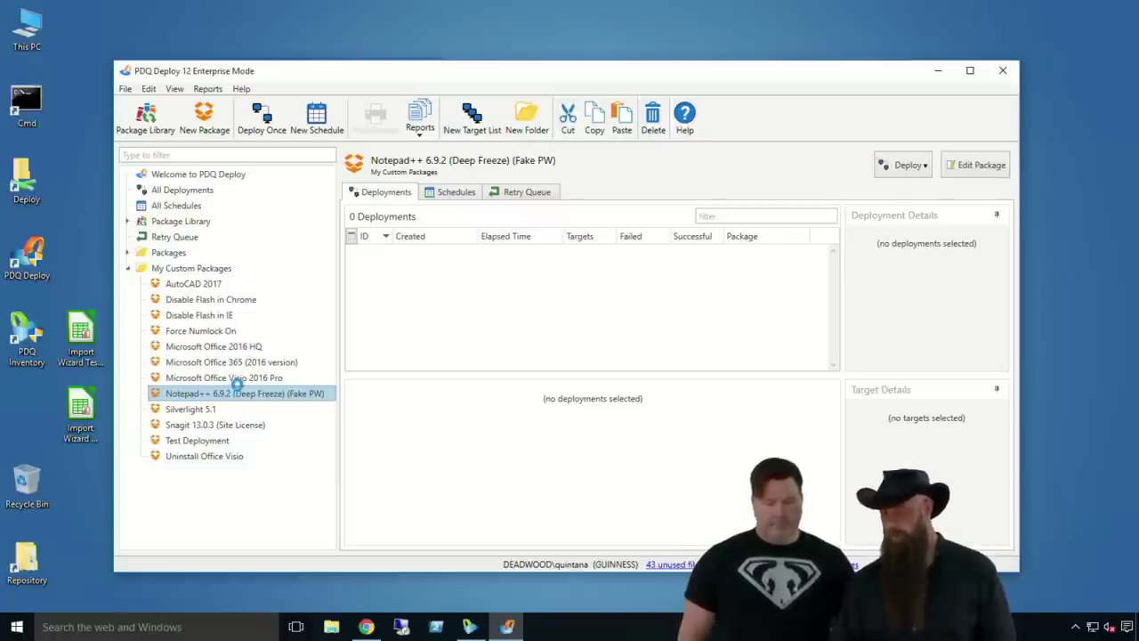
double_click(238, 393)
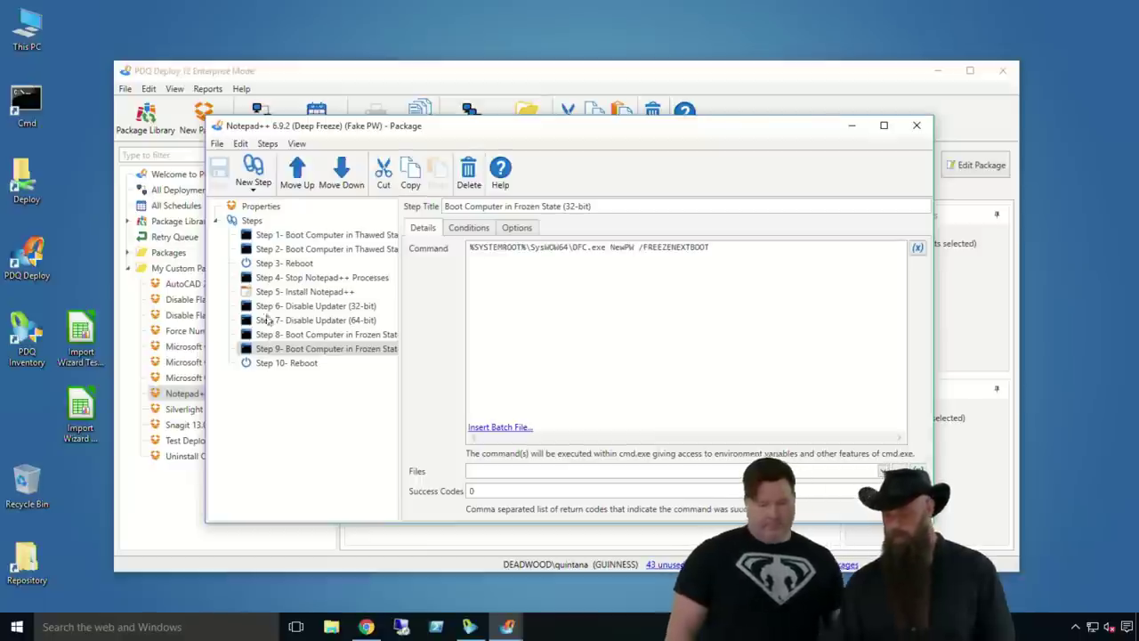
left_click(303, 236)
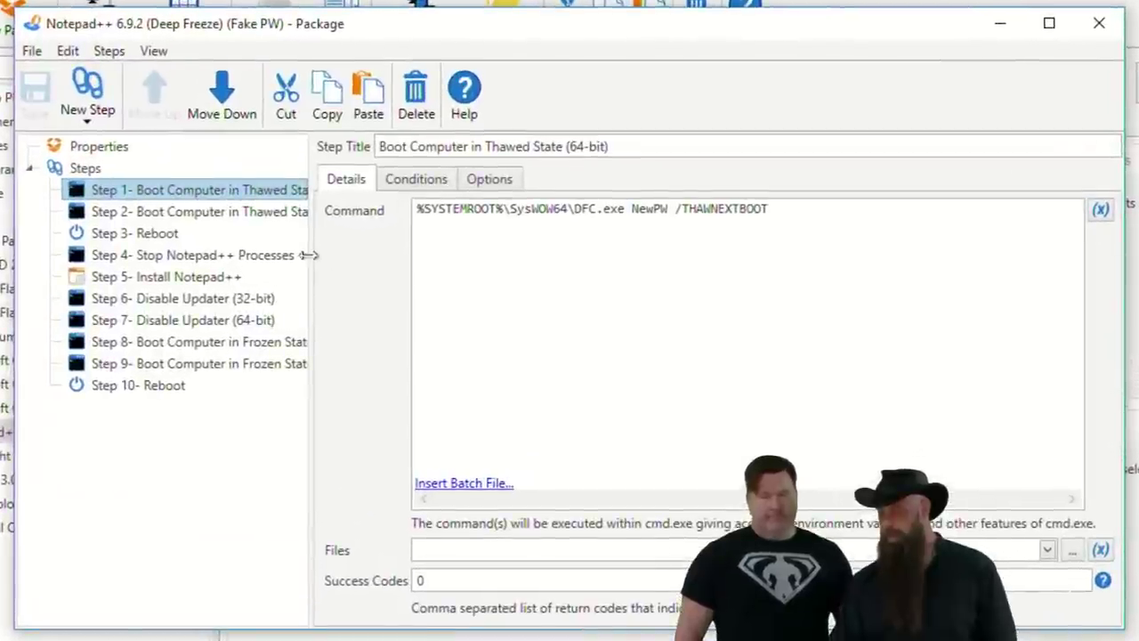
left_click_drag(307, 255, 358, 252)
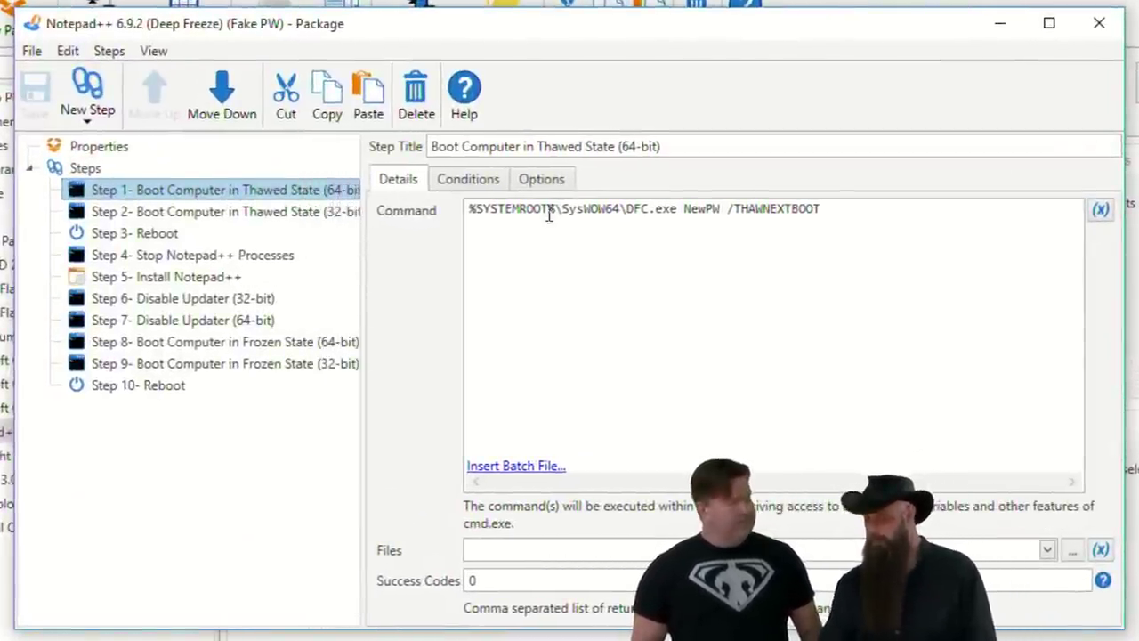
Examine Step 1's conditions and command, and the details of the 32-bit thaw, first reboot, Notepad++ install and 64-bit frozen boot steps
left_click(481, 181)
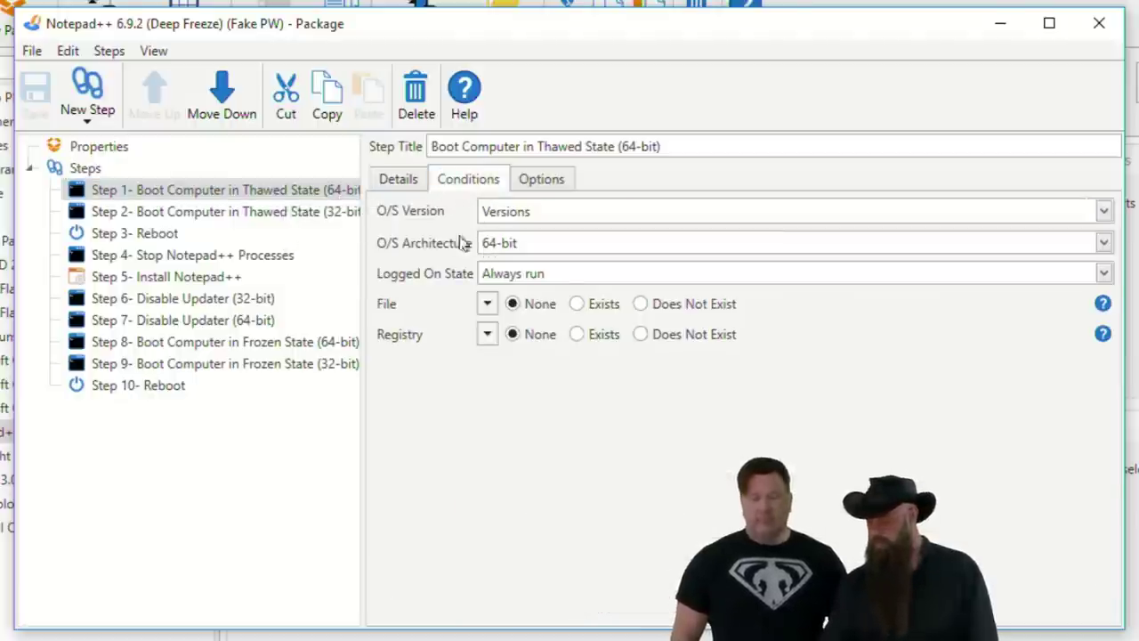
left_click(397, 179)
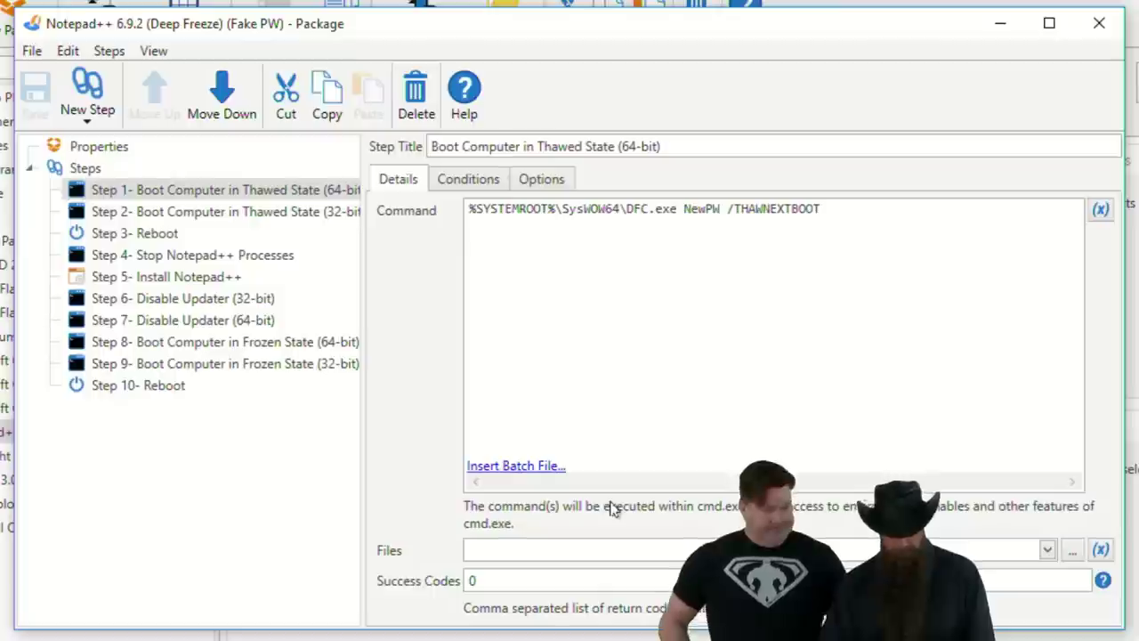
left_click_drag(469, 209, 675, 211)
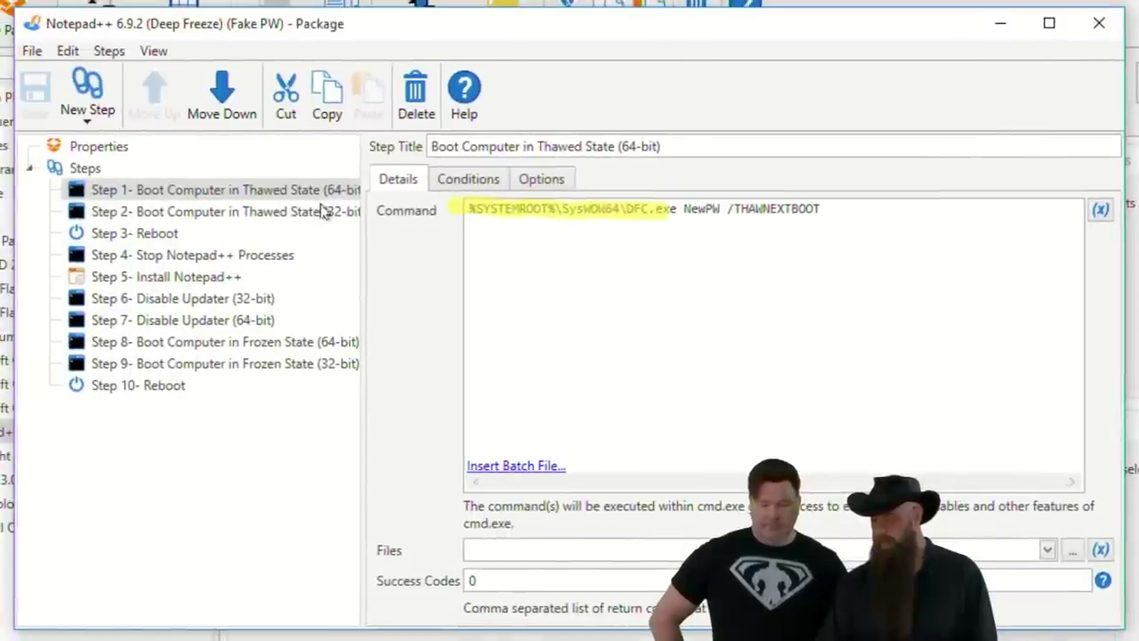
left_click(325, 211)
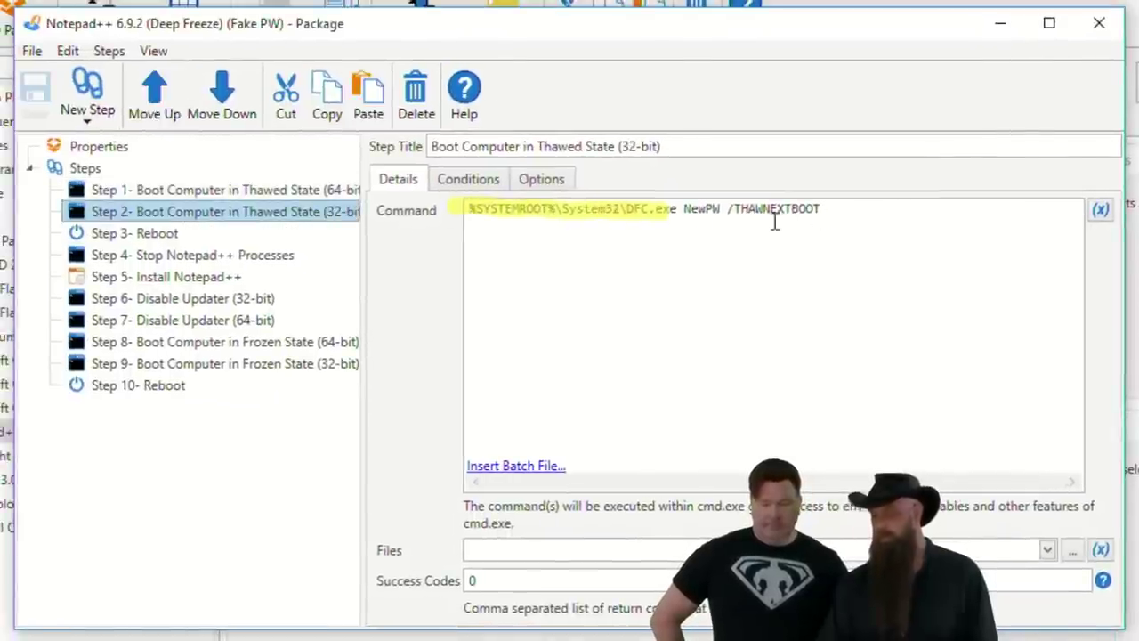
left_click(140, 234)
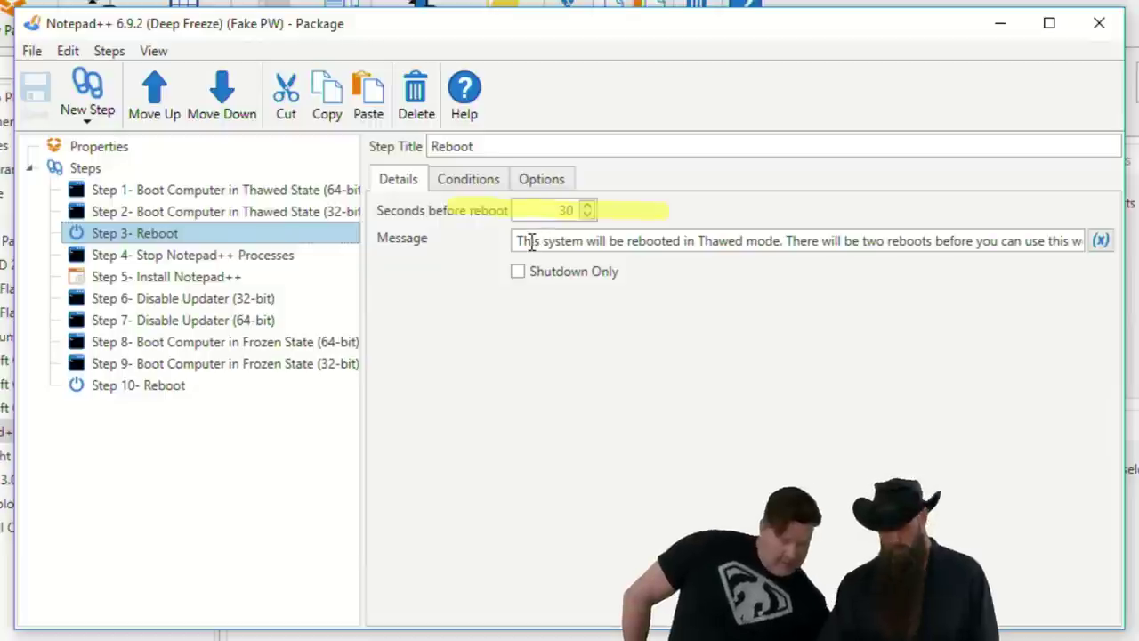
left_click(214, 280)
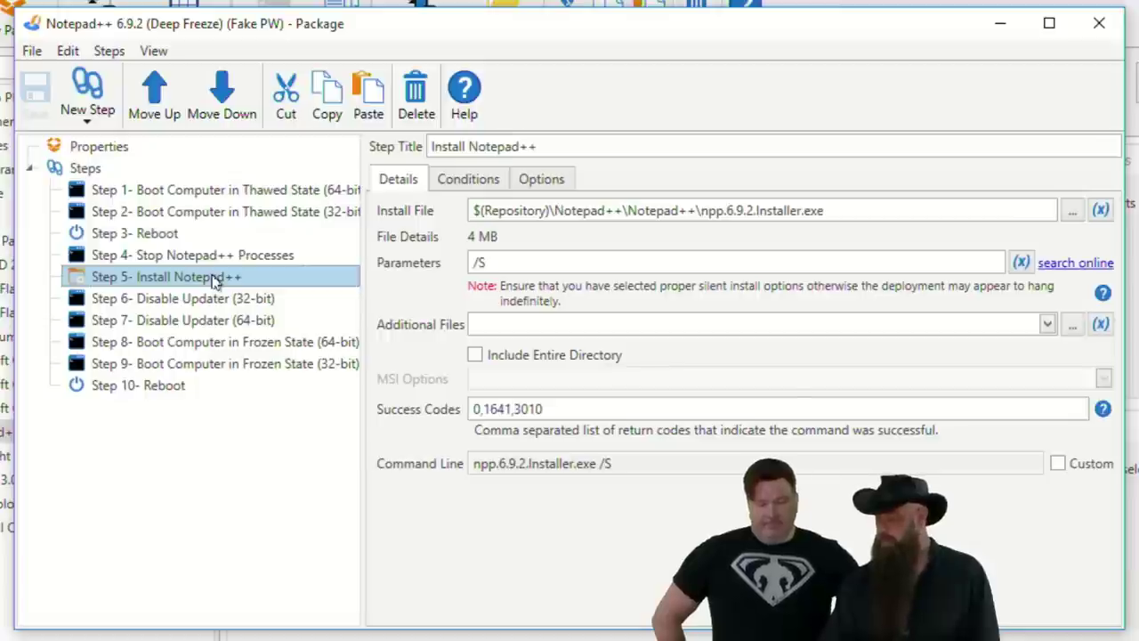
left_click(206, 345)
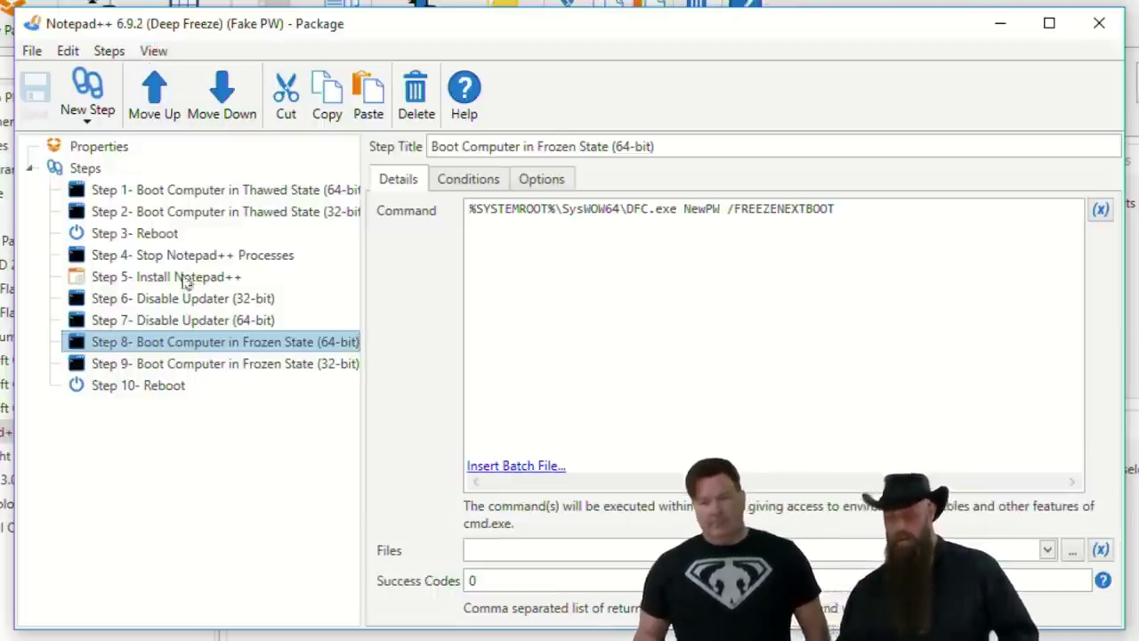
Insert a nested package step for 7-Zip 16.04 after the Install Notepad++ step, and close the package without saving
left_click(118, 276)
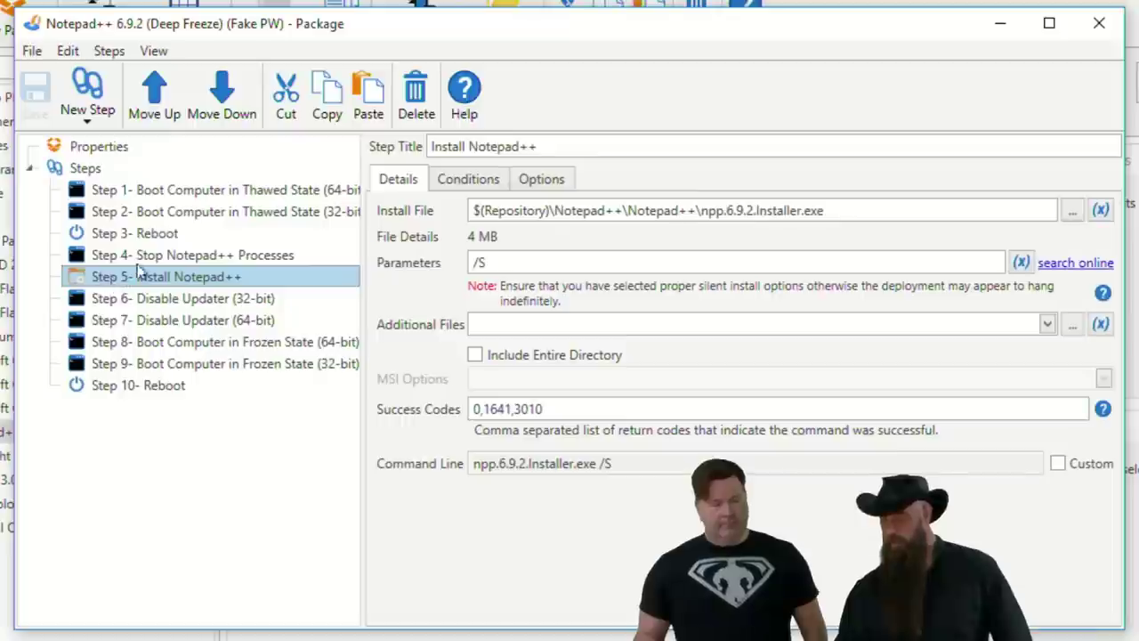
left_click(93, 121)
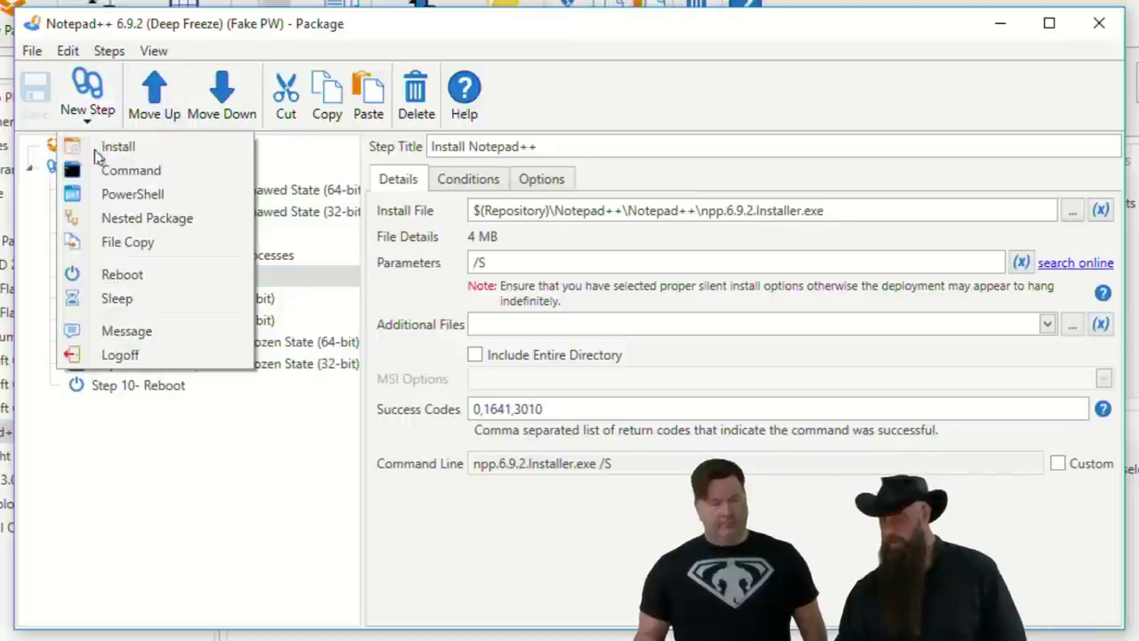
left_click(129, 219)
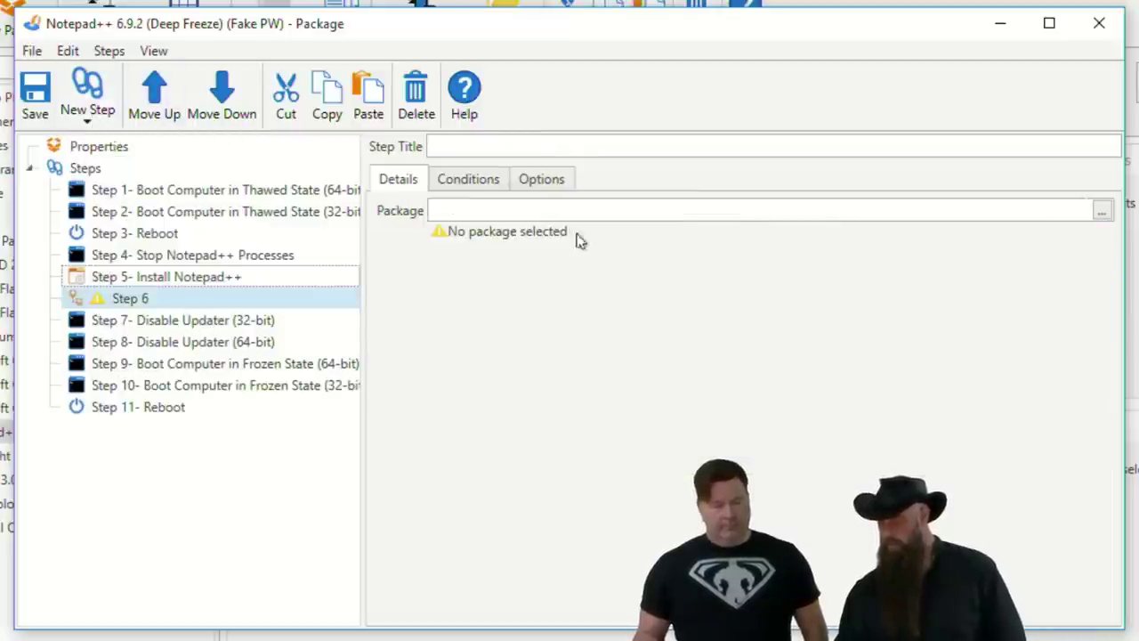
left_click(1101, 211)
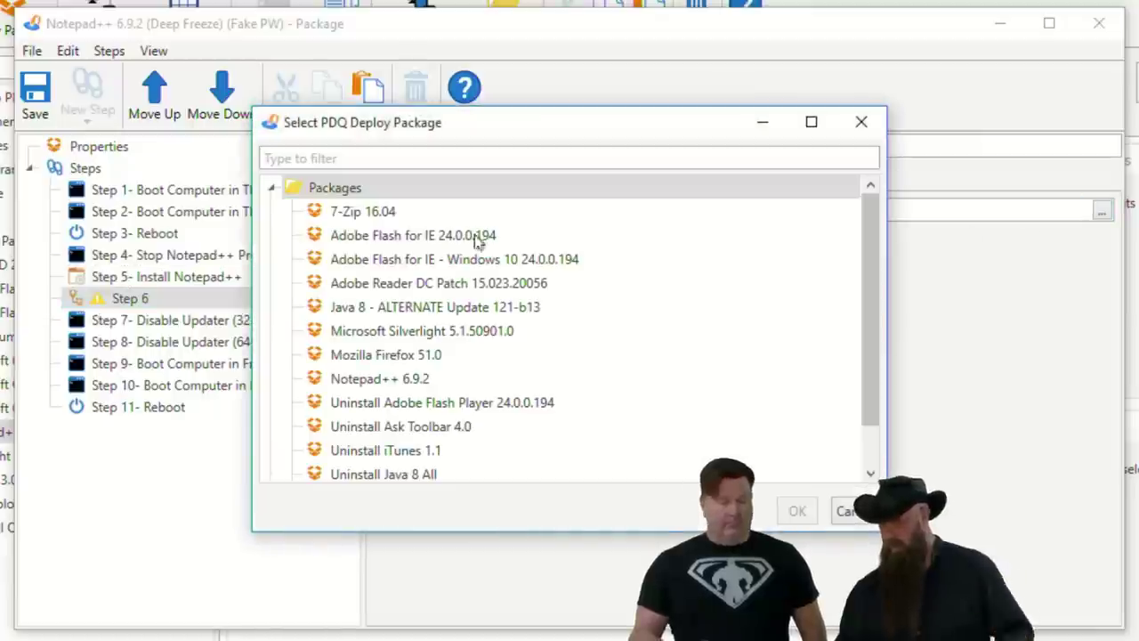
left_click(374, 212)
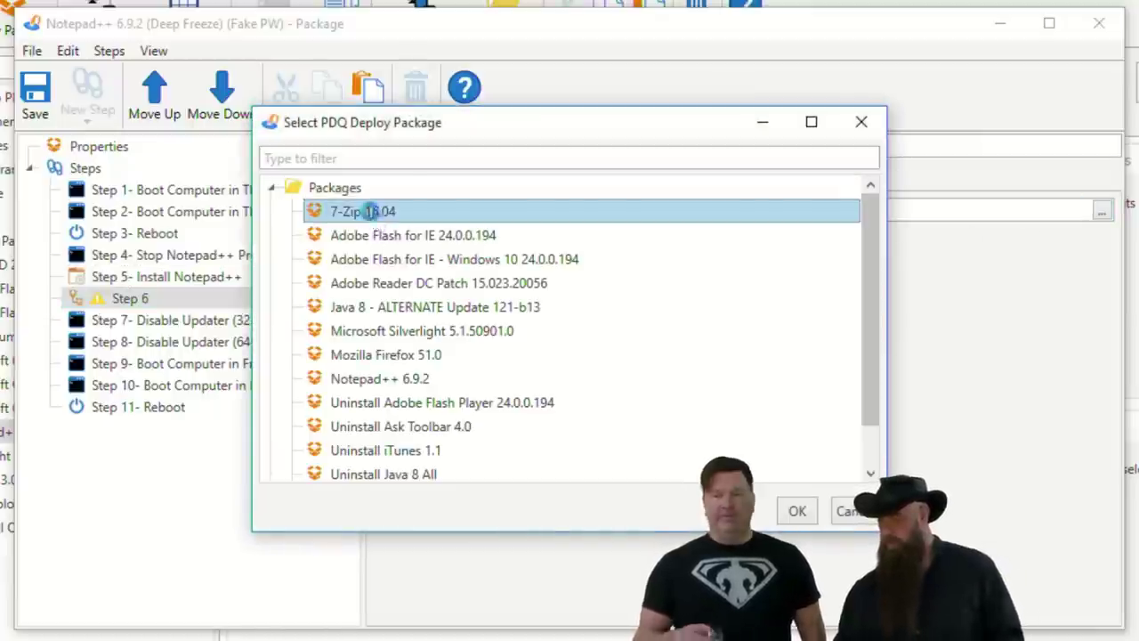
double_click(374, 212)
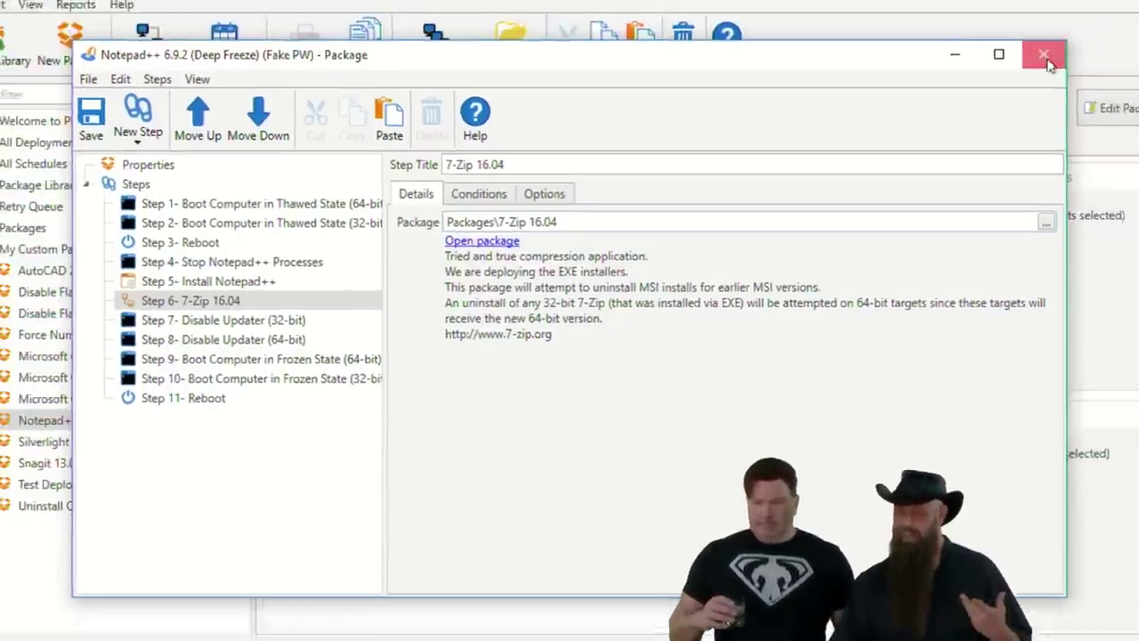
left_click(1099, 25)
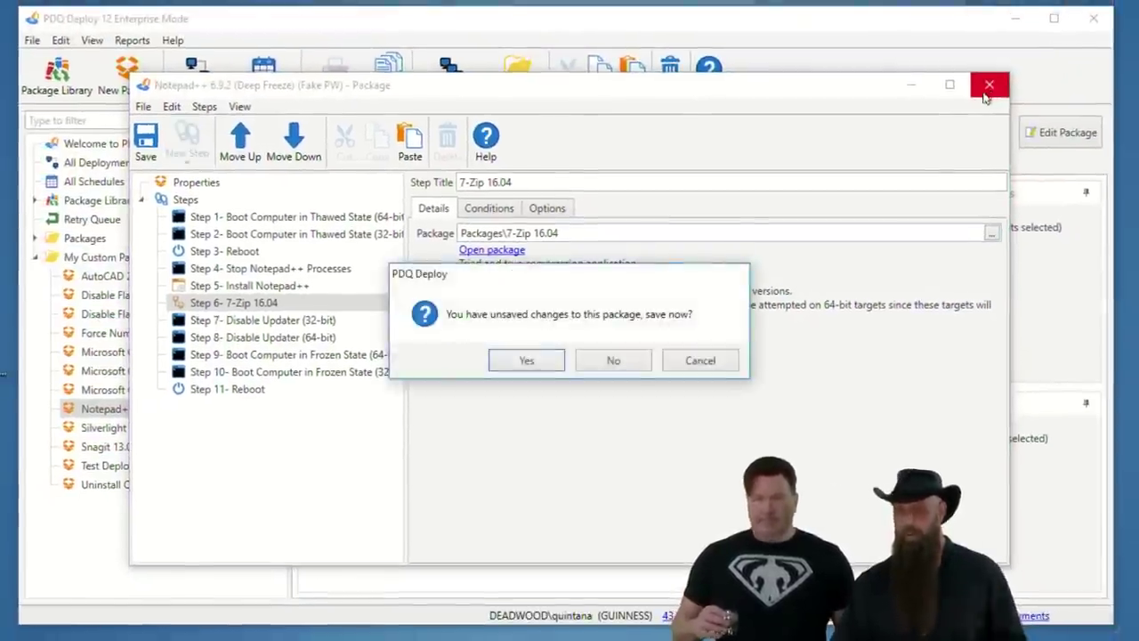
left_click(616, 360)
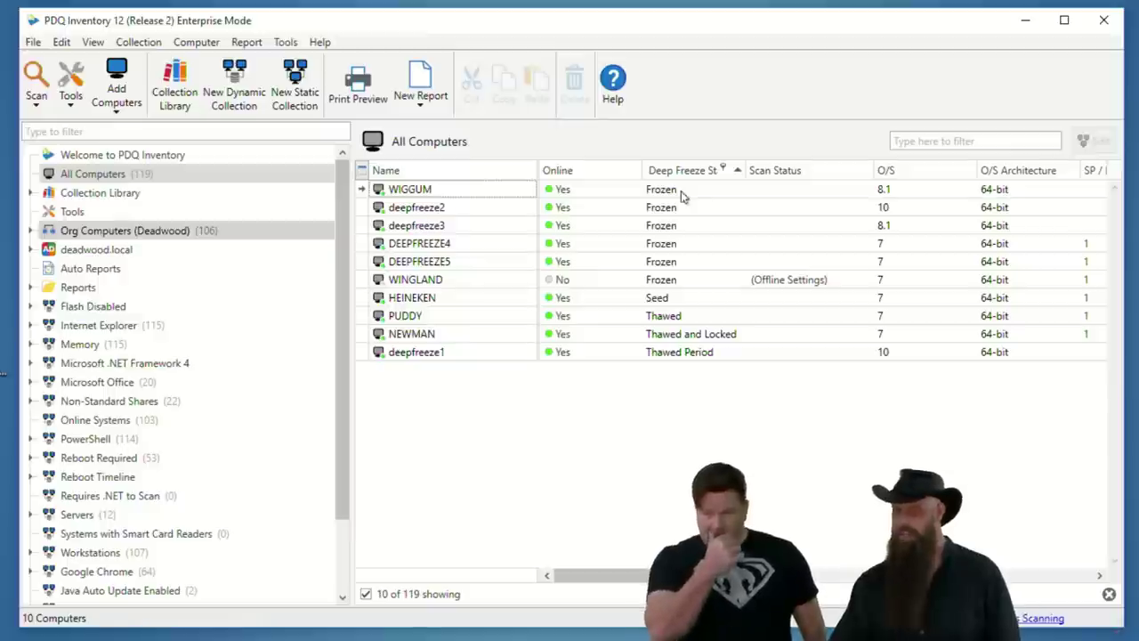
In PDQ Inventory, open the computer window for WIGGUM and examine its Computer page down to the Deep Freeze status
left_click(679, 196)
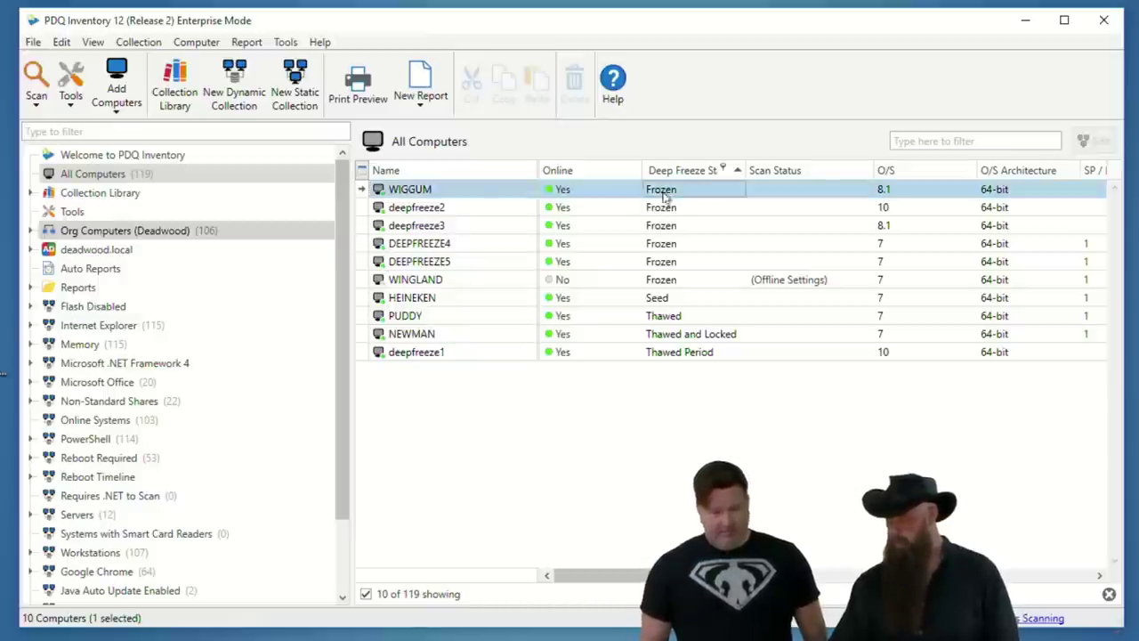
double_click(443, 189)
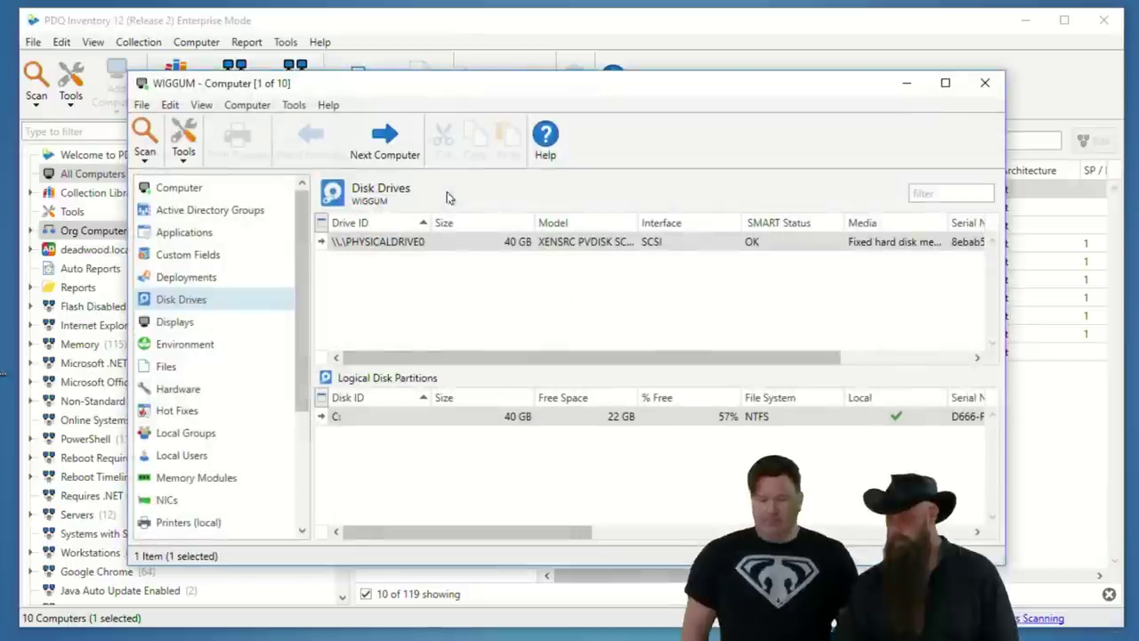
left_click(158, 185)
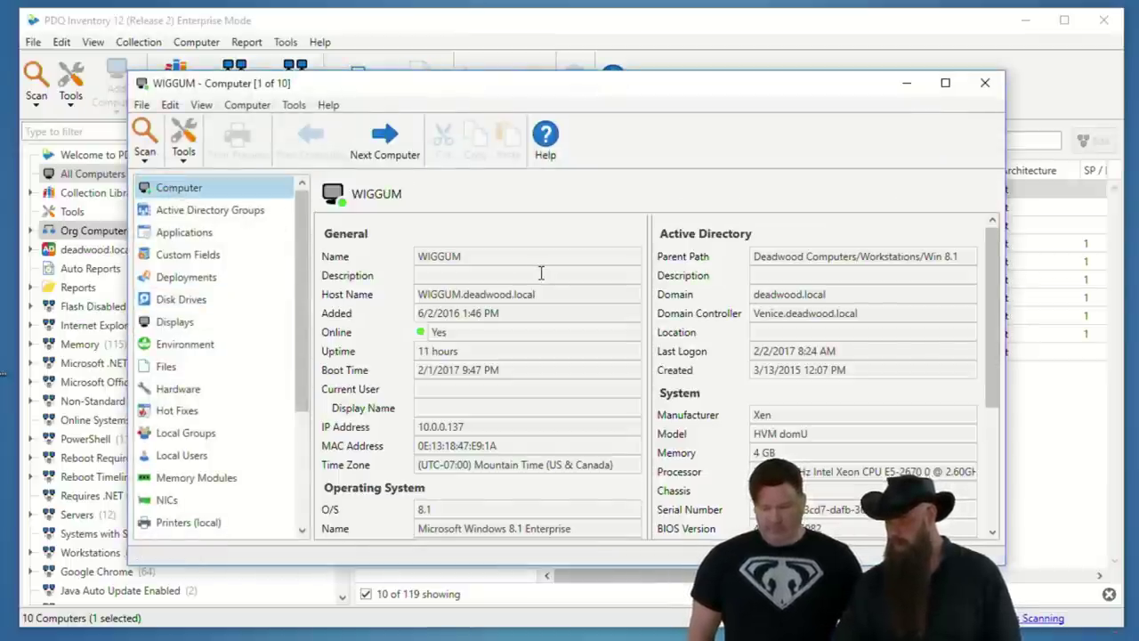
scroll(539, 275, "down", 3)
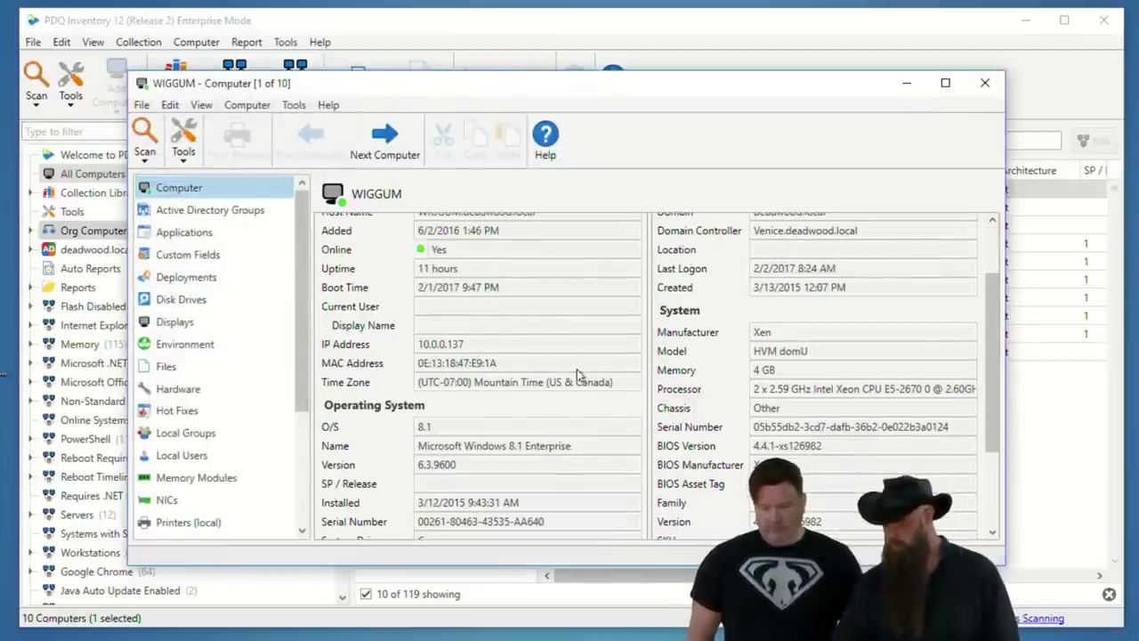
scroll(579, 374, "down", 1)
scroll(577, 375, "down", 3)
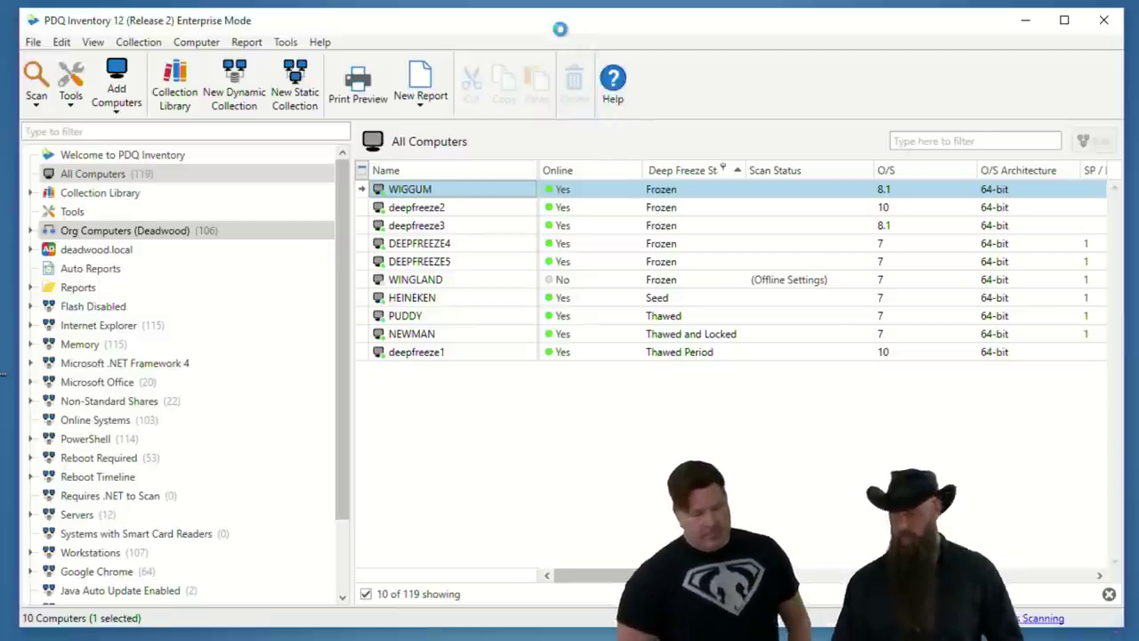
Delete the Spirit Animal custom field despite its use by computers, and close the preferences
key("ctrl+comma")
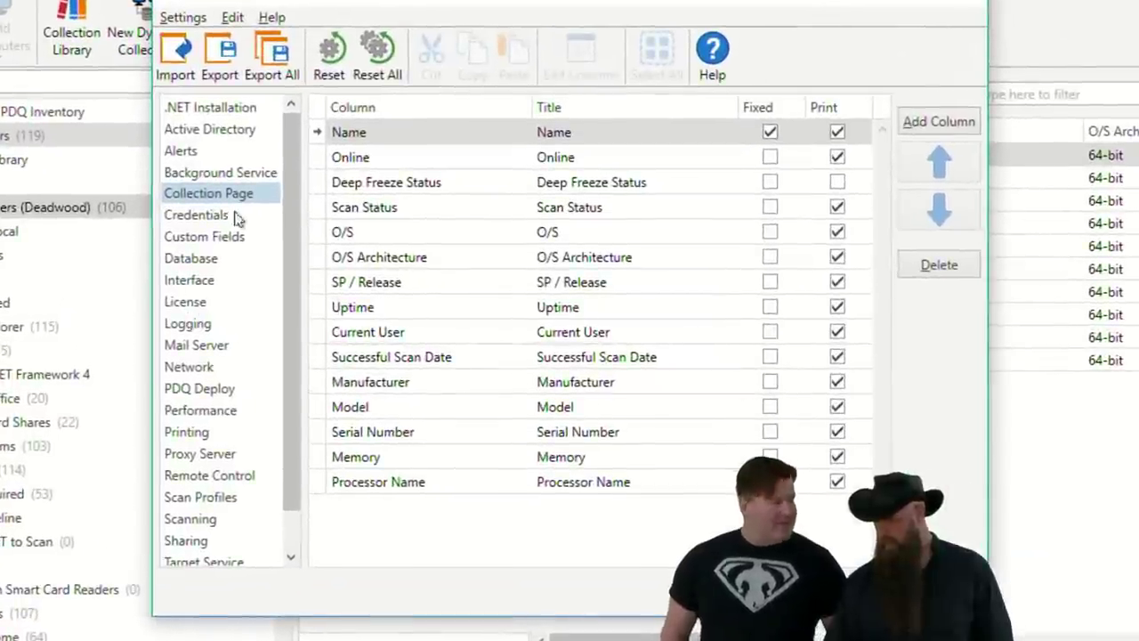
left_click(235, 239)
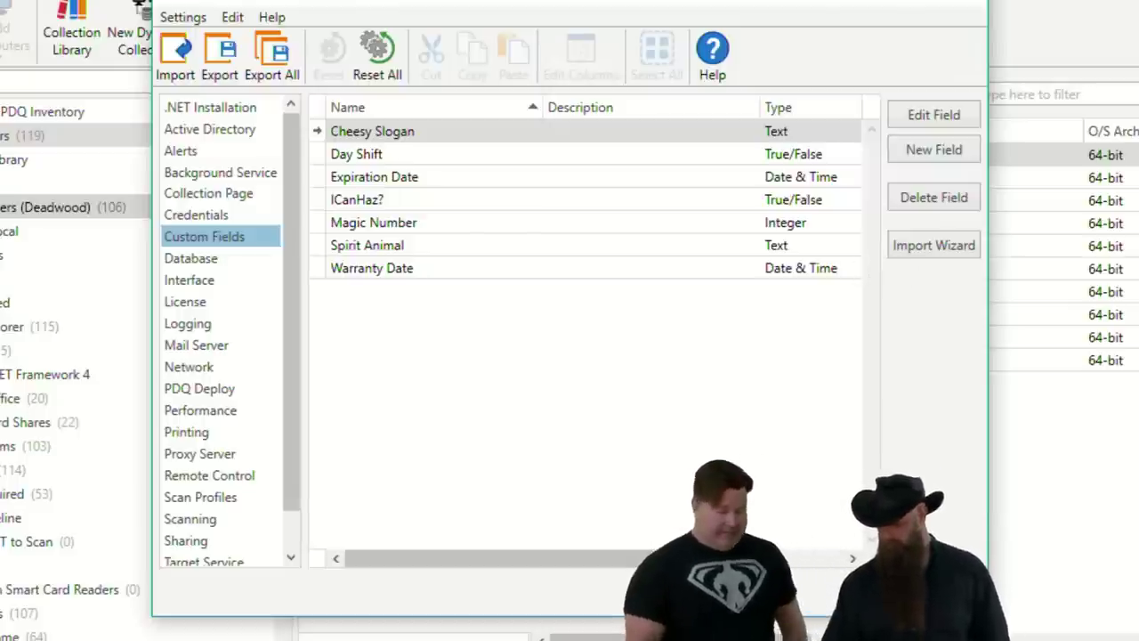
left_click(368, 200)
left_click(374, 249)
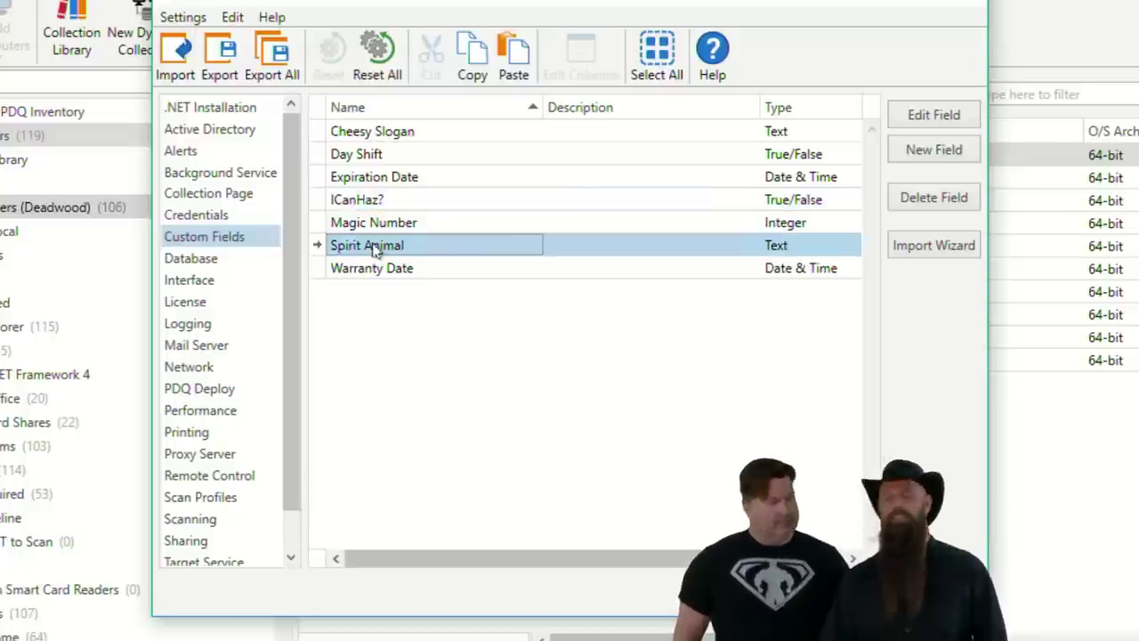
left_click(917, 203)
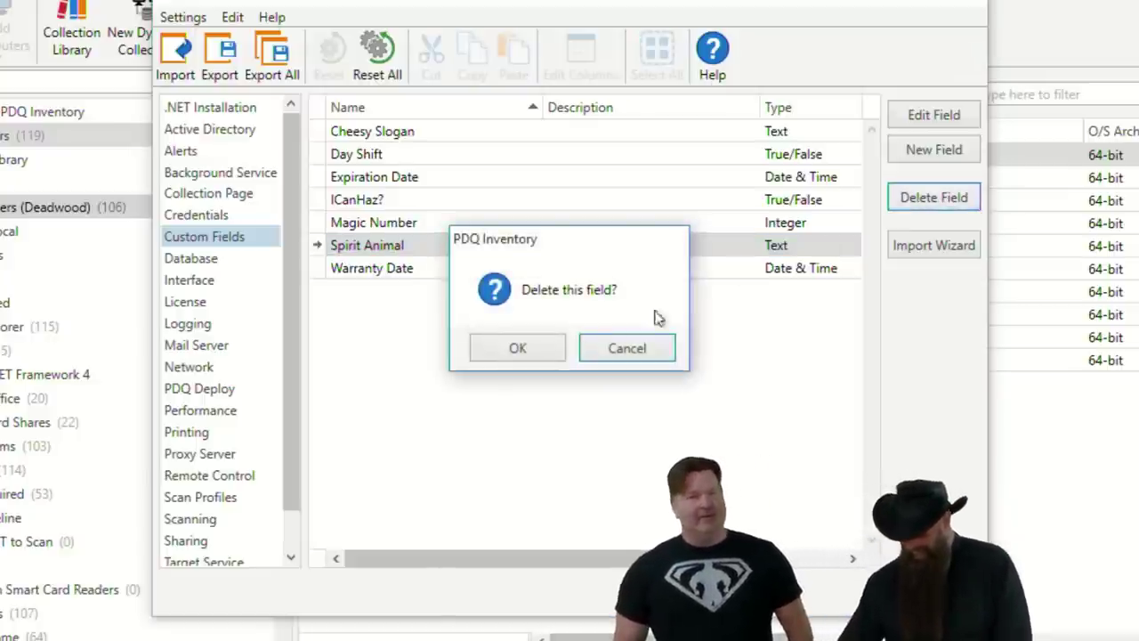
left_click(522, 349)
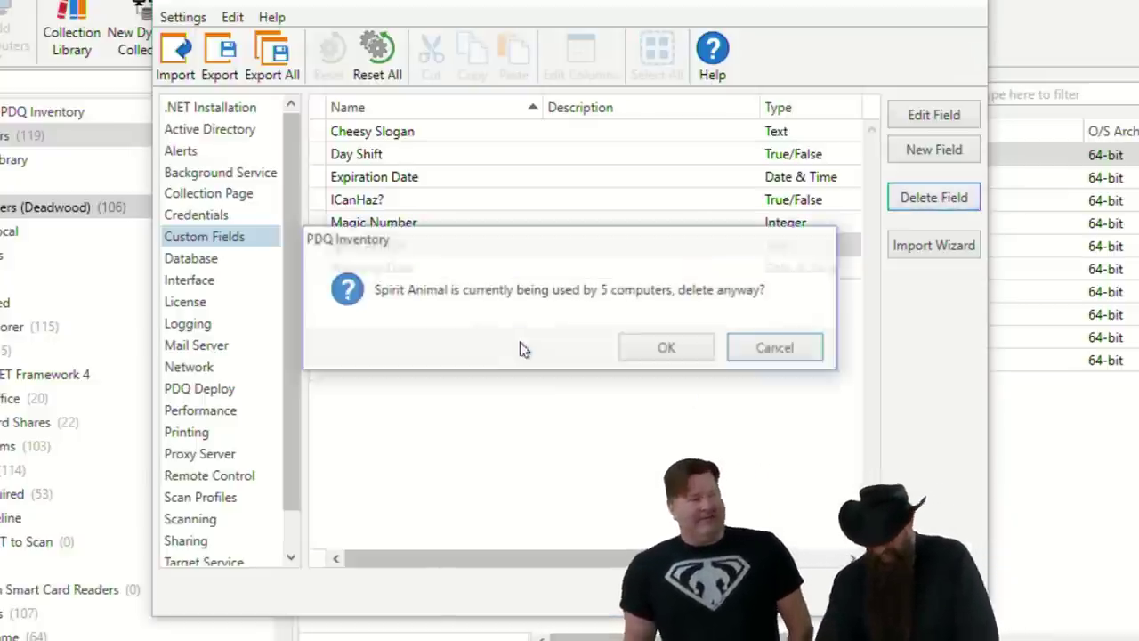
left_click(679, 356)
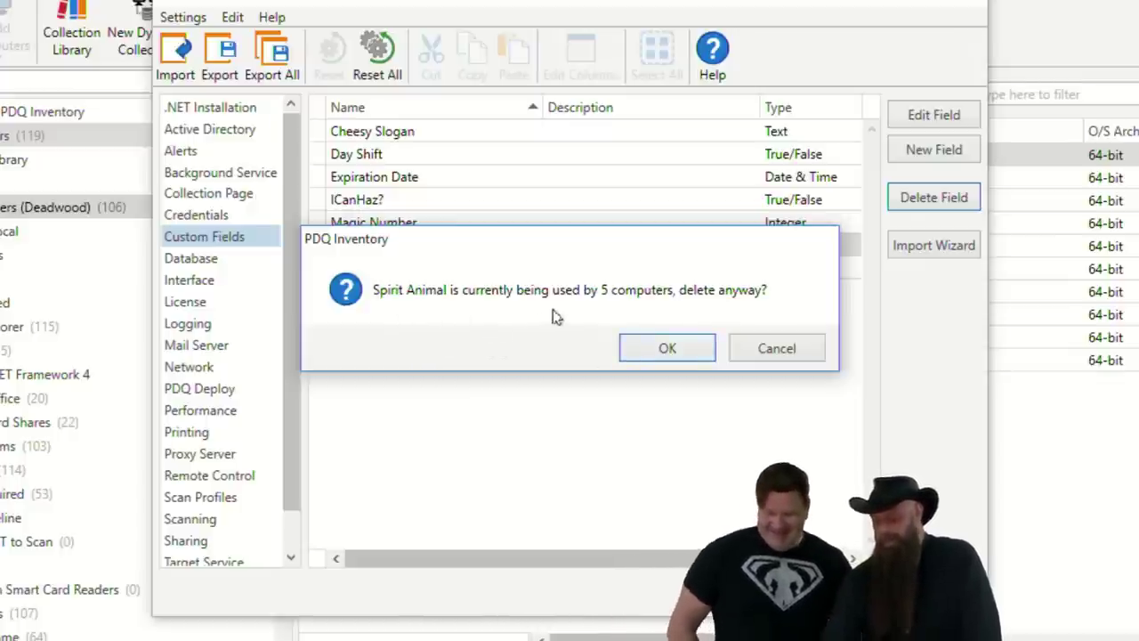
left_click(641, 347)
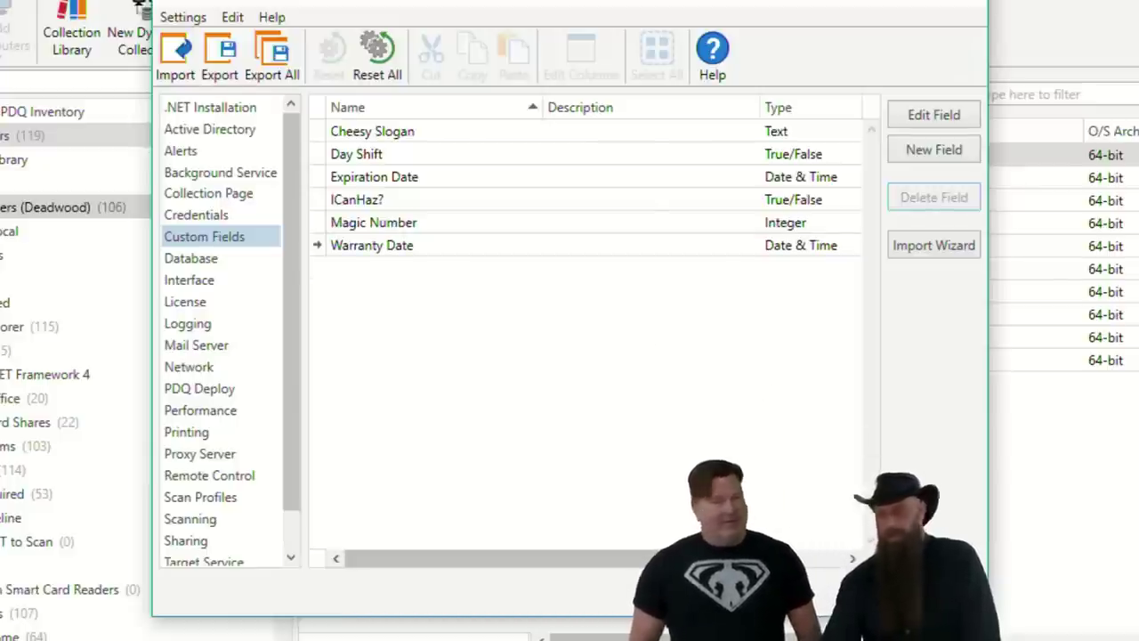
key("Escape")
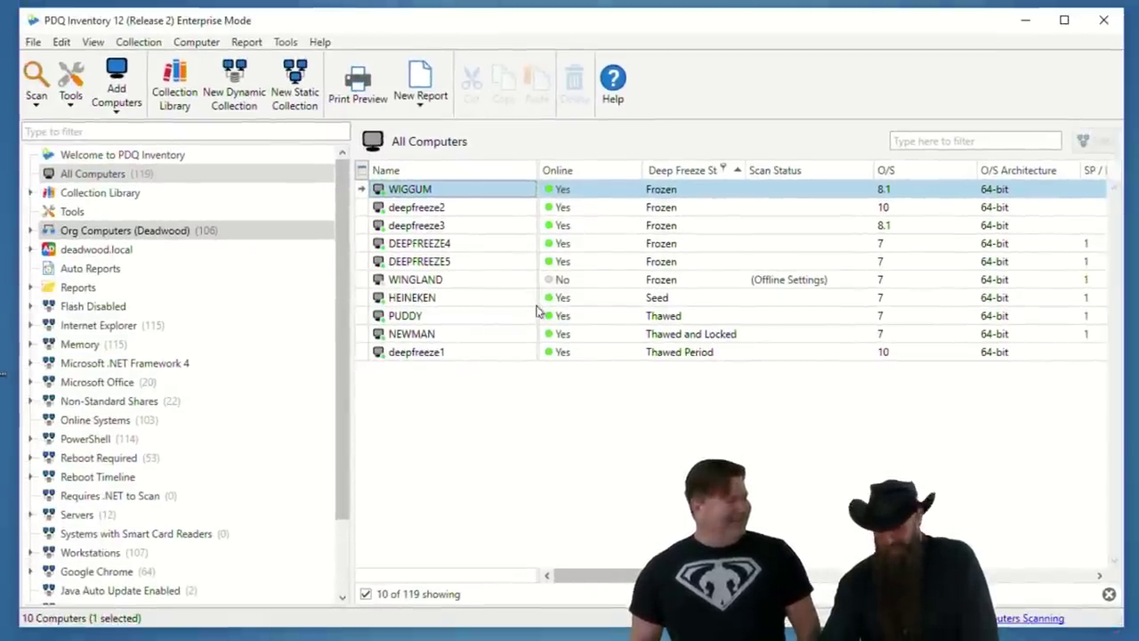
Clear the Deep Freeze Status filter and remove that column from the All Computers list
left_click(723, 168)
left_click(728, 186)
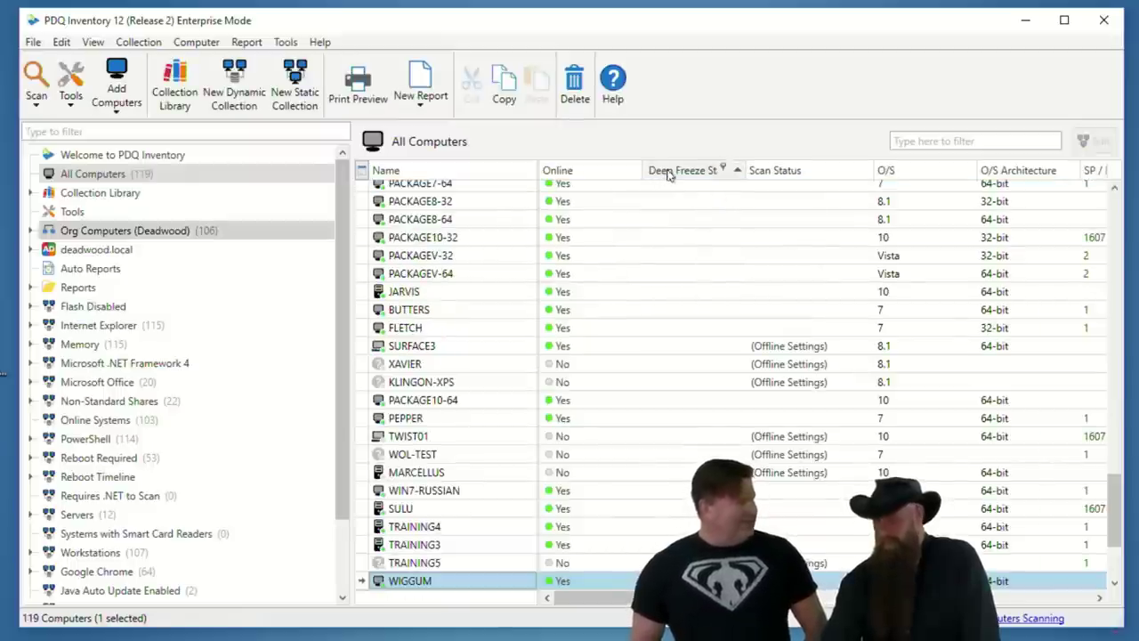
left_click_drag(659, 178, 670, 134)
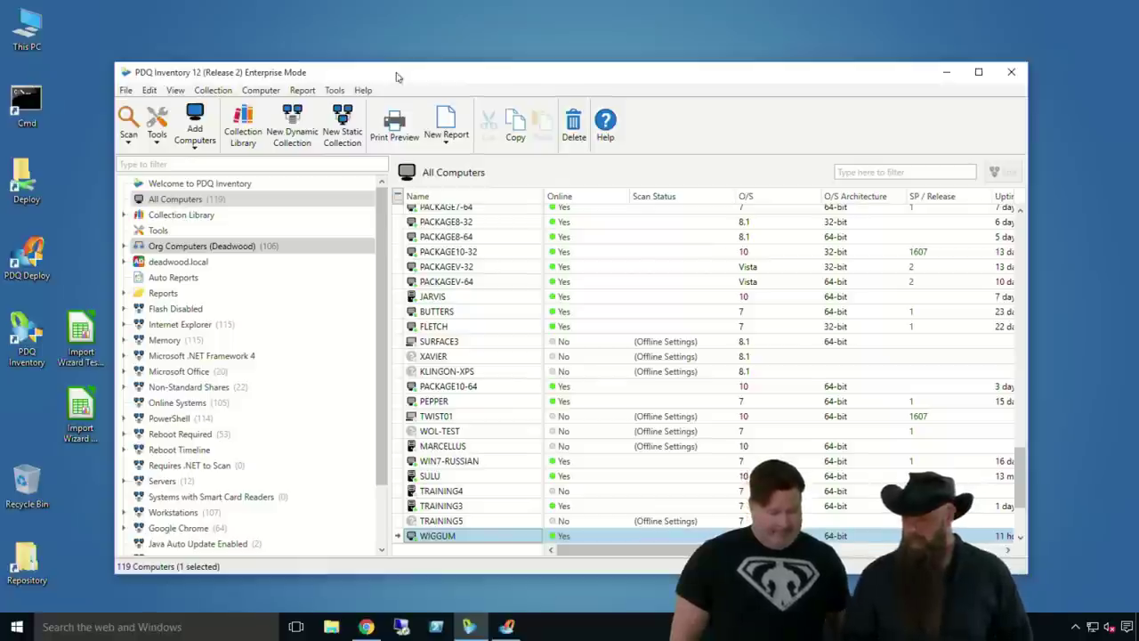
Open the PDQ Inventory help and examine the Update Notes for Version 12, Release 1
left_click(363, 90)
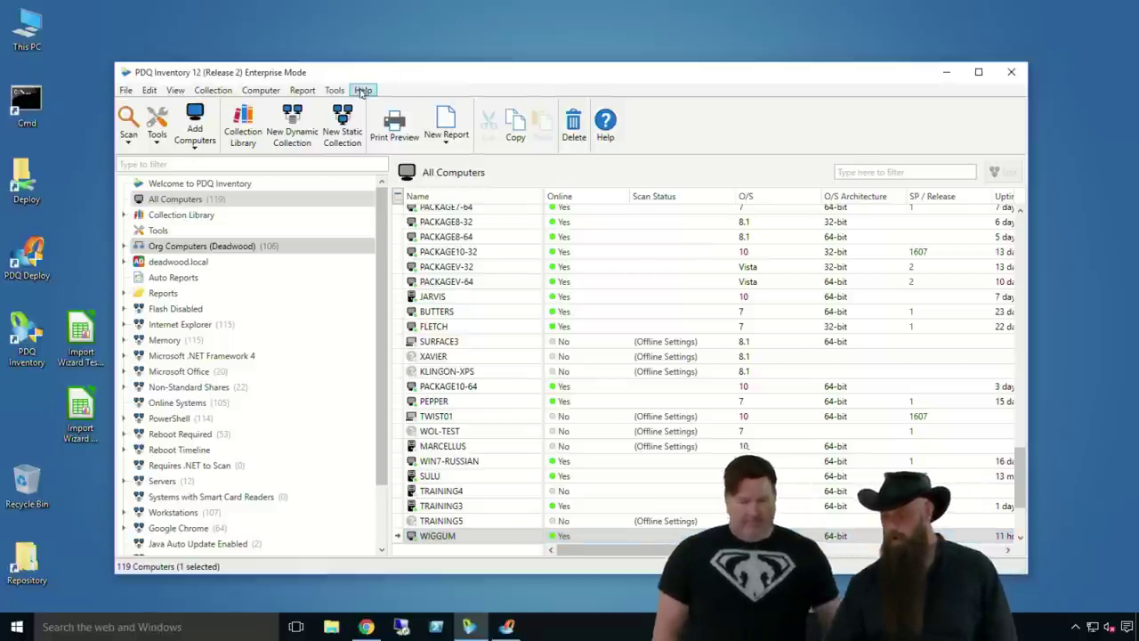
left_click(379, 108)
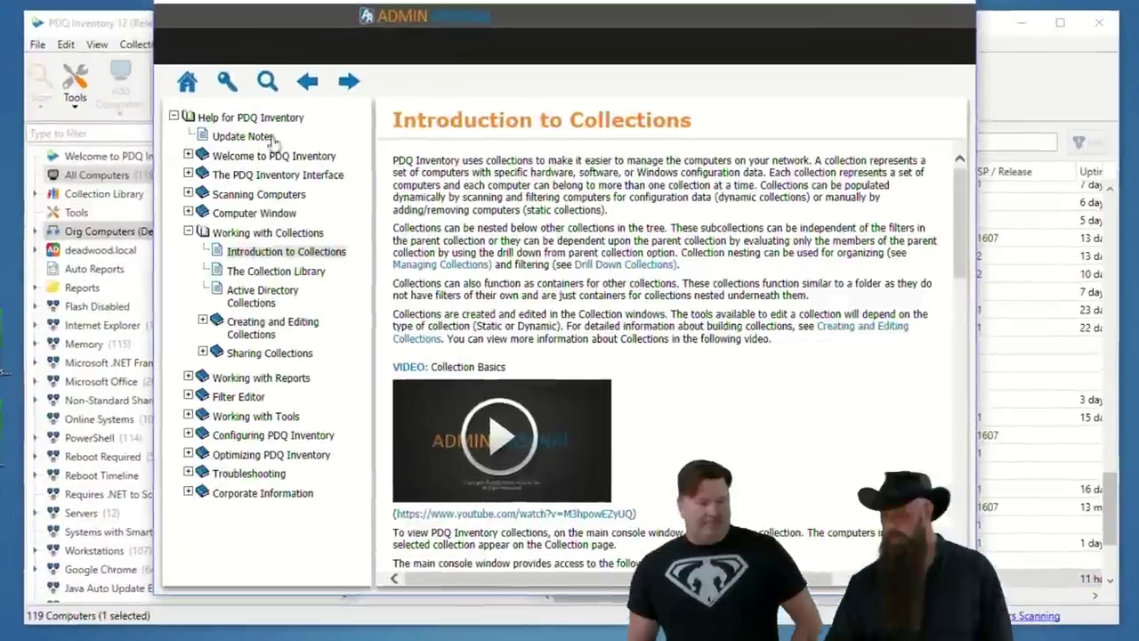
left_click(267, 137)
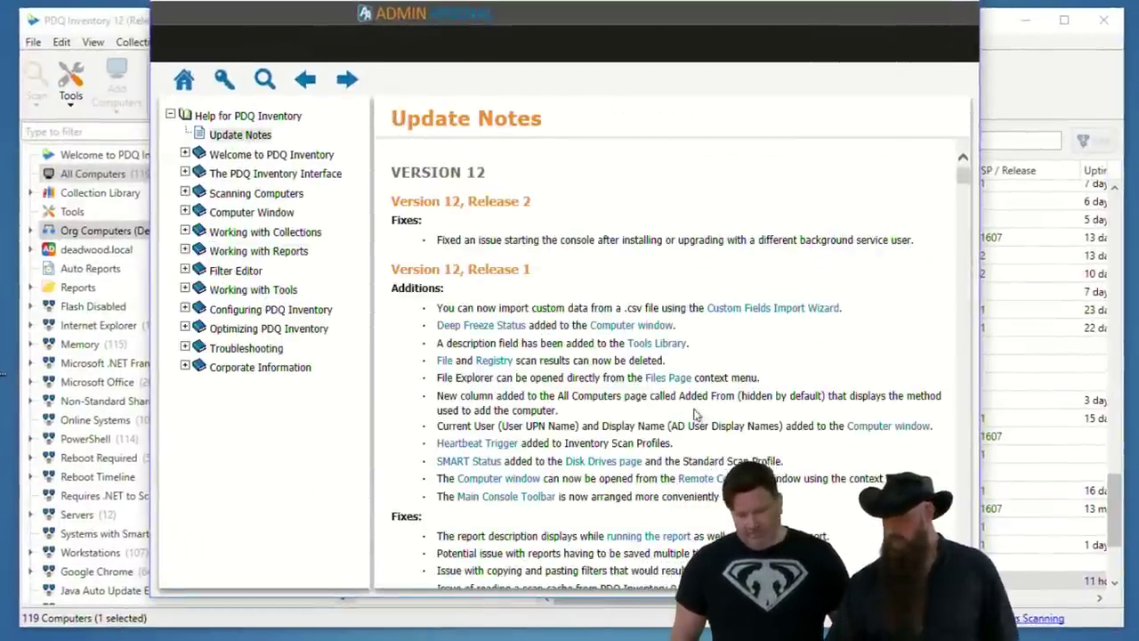
scroll(687, 409, "down", 2)
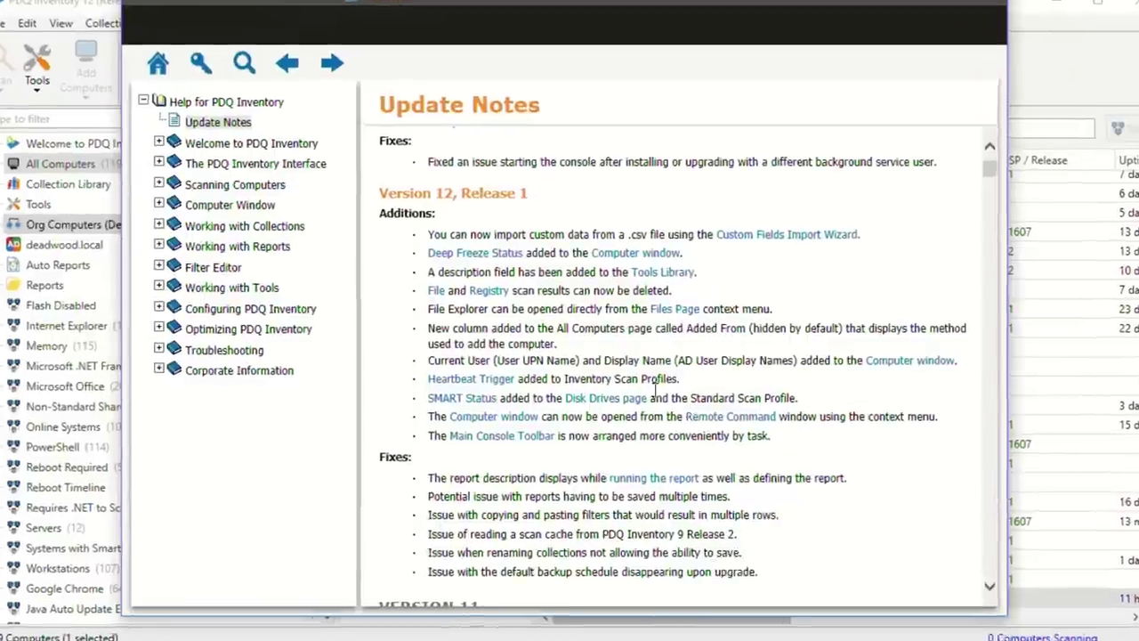